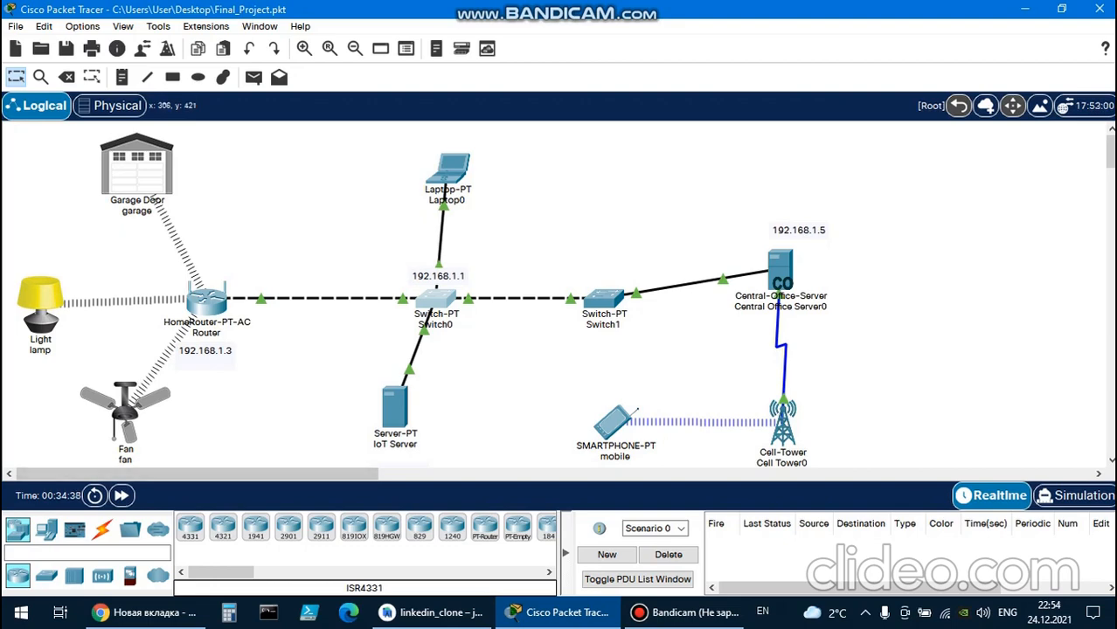
Switch to Chrome and view the top of the NetAcad course page Introduction to Packet Tracer English 1021a.
{"action": "left_click", "coordinate": [144, 613]}
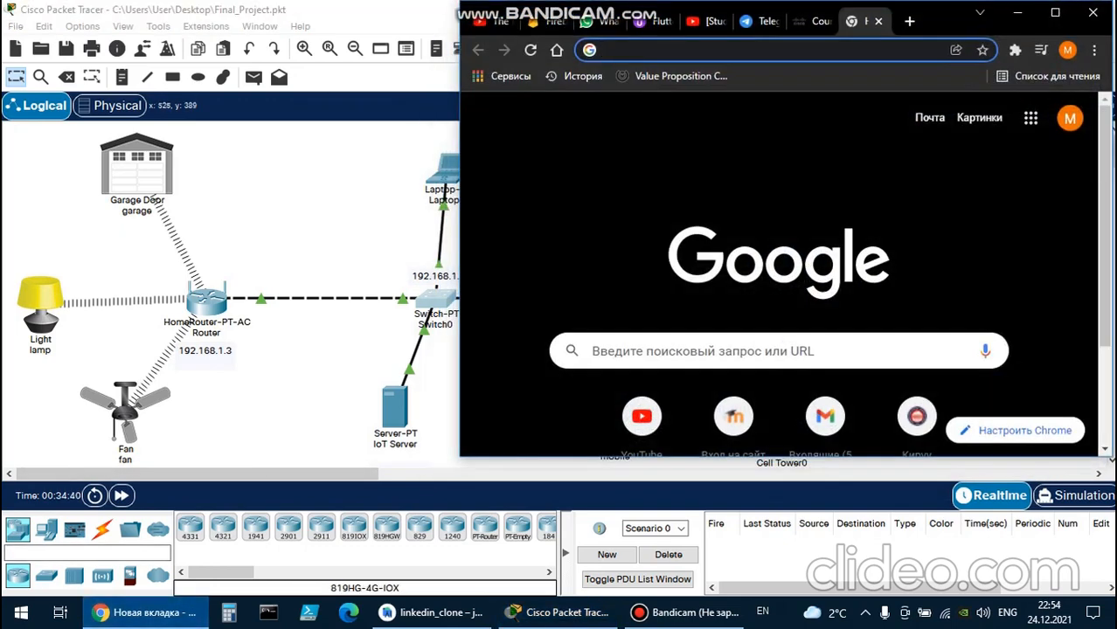
{"action": "left_click", "coordinate": [1055, 12]}
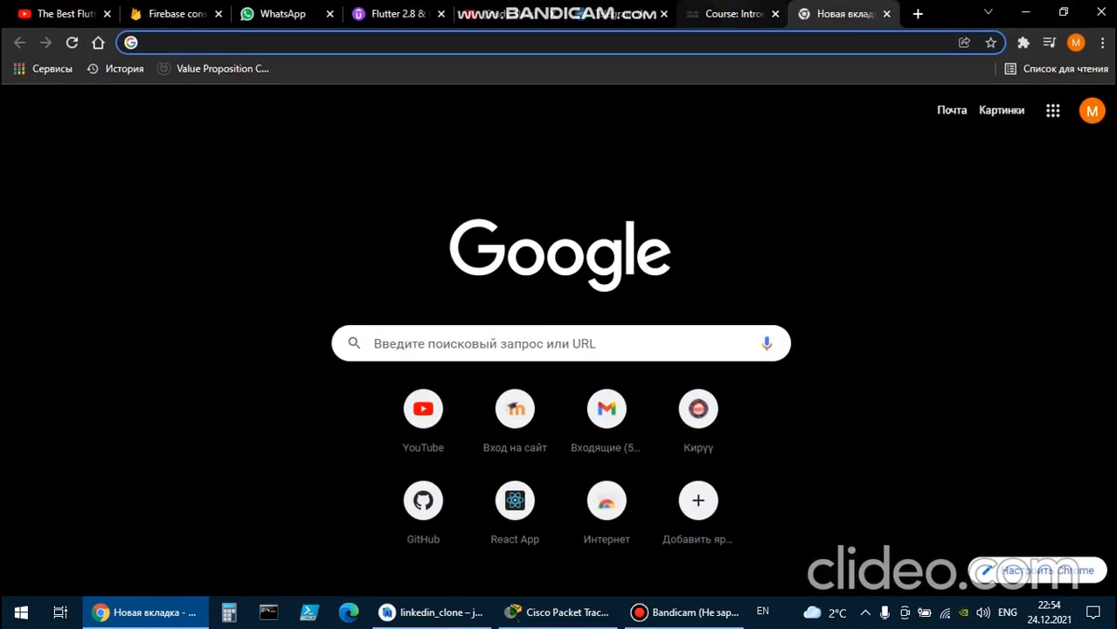
{"action": "left_click", "coordinate": [732, 14]}
{"action": "scroll", "coordinate": [560, 341], "scroll_direction": "up", "scroll_amount": 17}
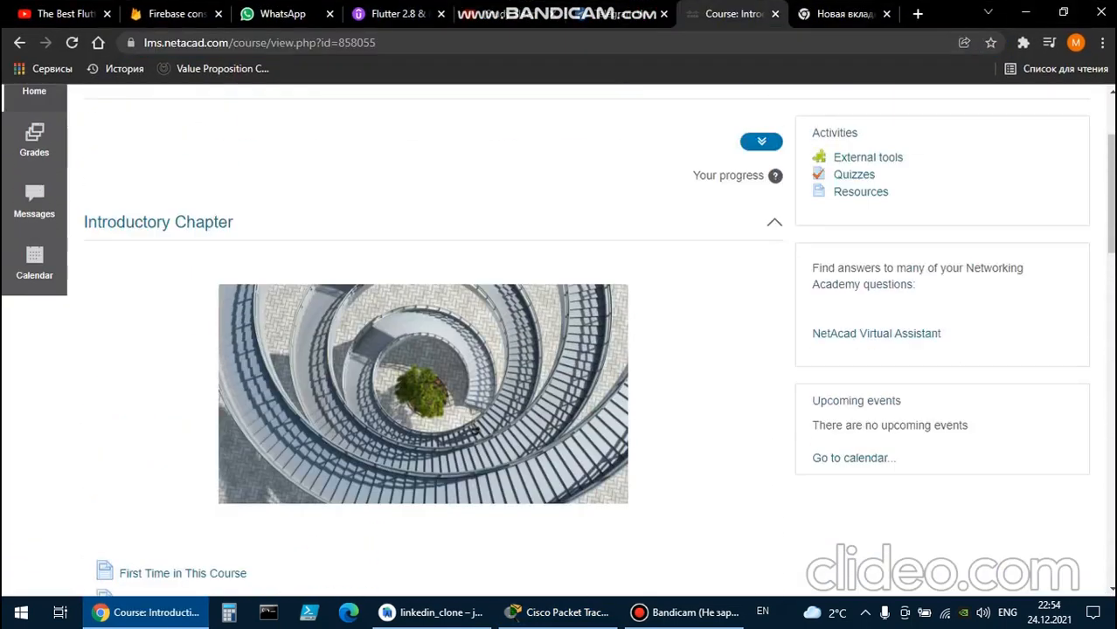
{"action": "scroll", "coordinate": [559, 341], "scroll_direction": "up", "scroll_amount": 2}
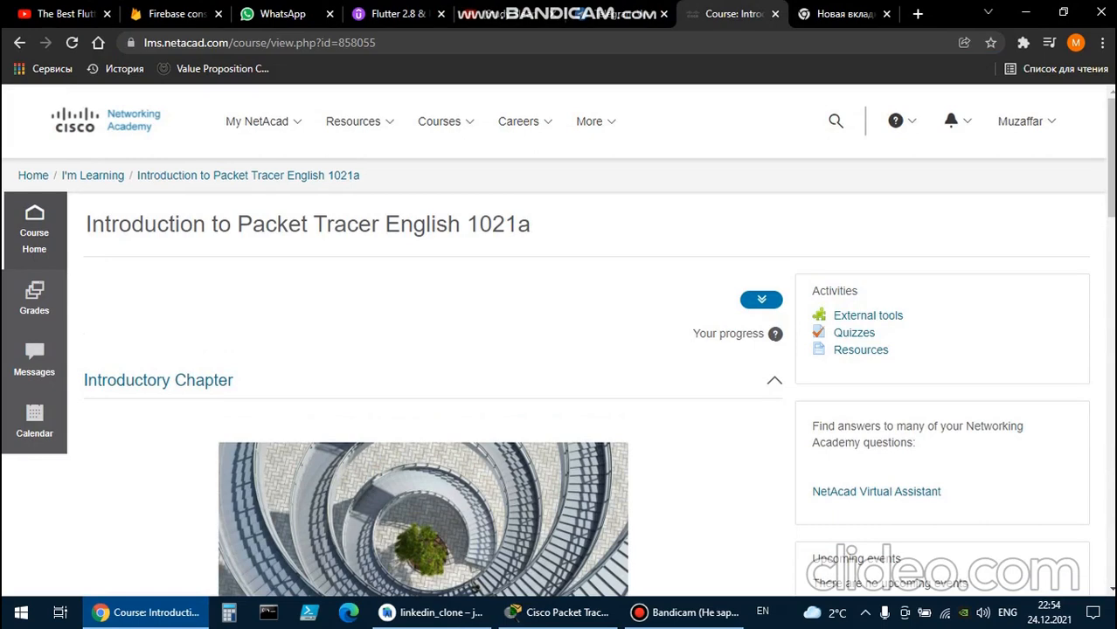
{"action": "left_click", "coordinate": [559, 612]}
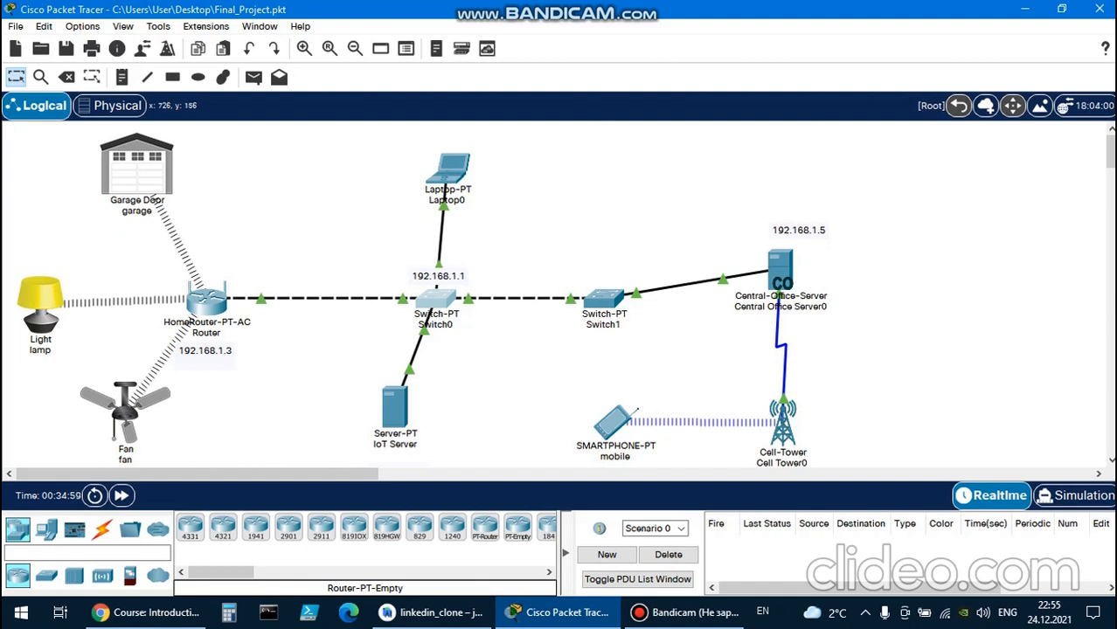
Return to the course page in Chrome, look through its chapter list and open the Chapter 1: Introduction to Packet Tracer reading.
{"action": "left_click", "coordinate": [147, 613]}
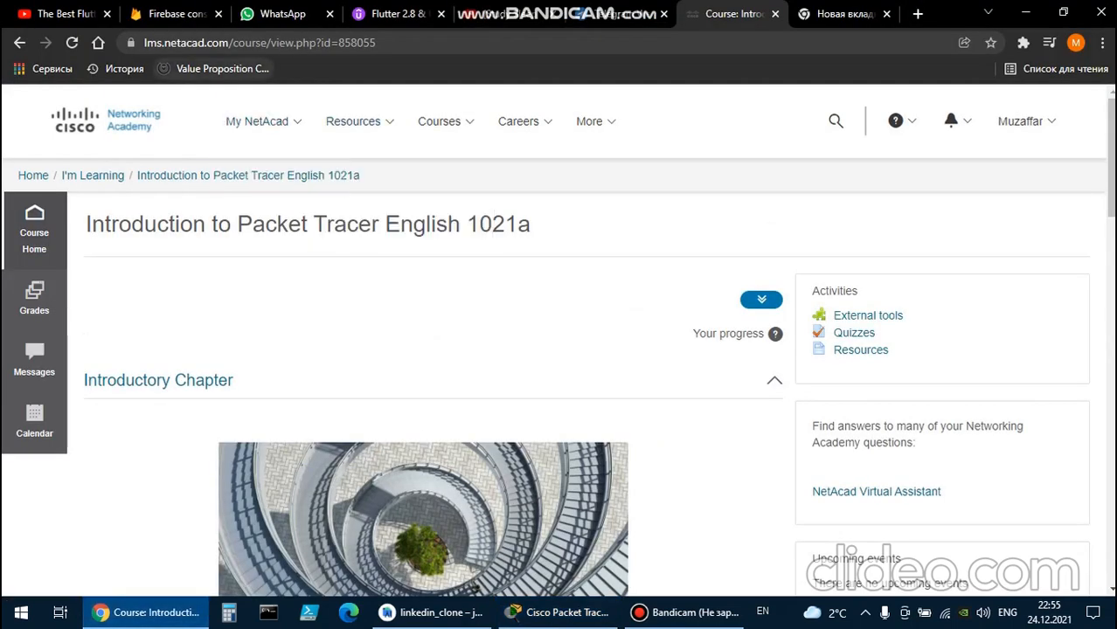
{"action": "scroll", "coordinate": [474, 431], "scroll_direction": "down", "scroll_amount": 2}
{"action": "scroll", "coordinate": [474, 431], "scroll_direction": "down", "scroll_amount": 15}
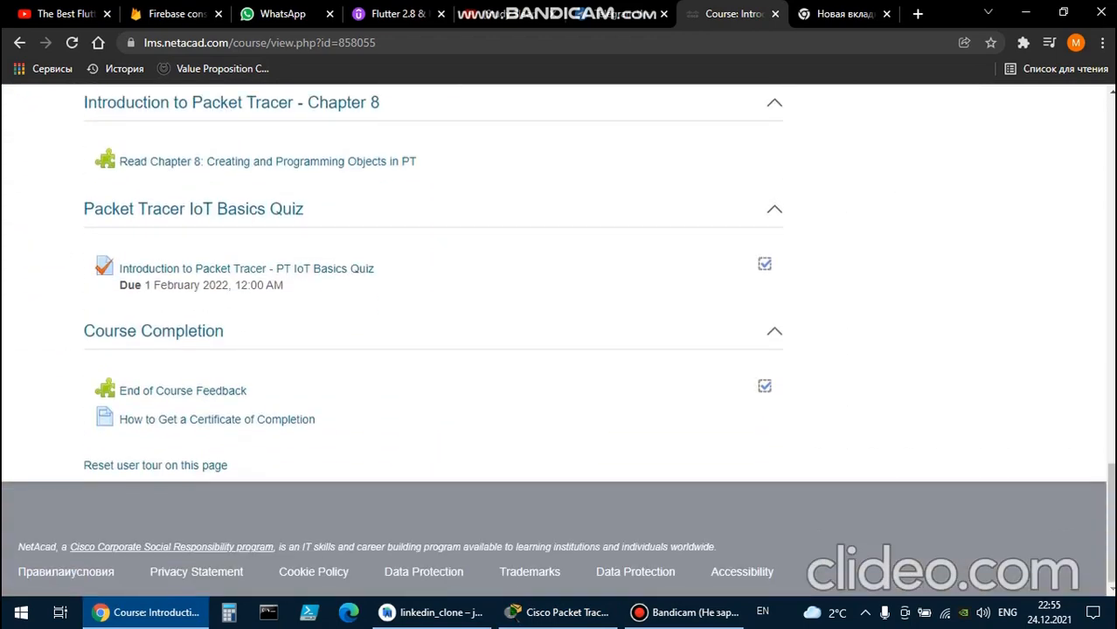
{"action": "scroll", "coordinate": [557, 337], "scroll_direction": "up", "scroll_amount": 14}
{"action": "scroll", "coordinate": [557, 338], "scroll_direction": "up", "scroll_amount": 1}
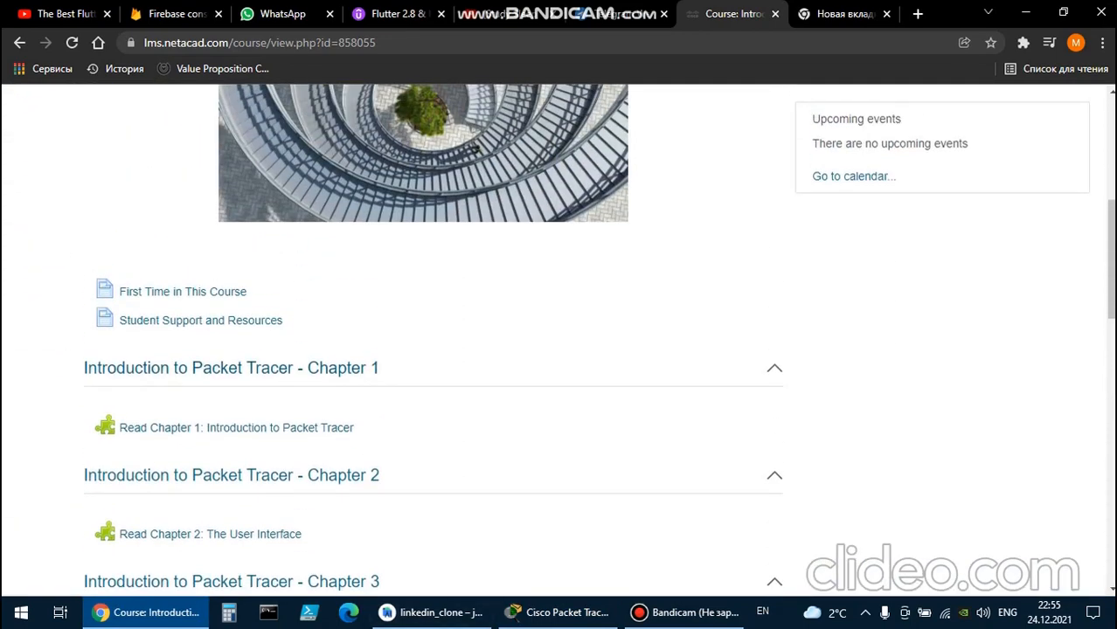
{"action": "left_click", "coordinate": [236, 427]}
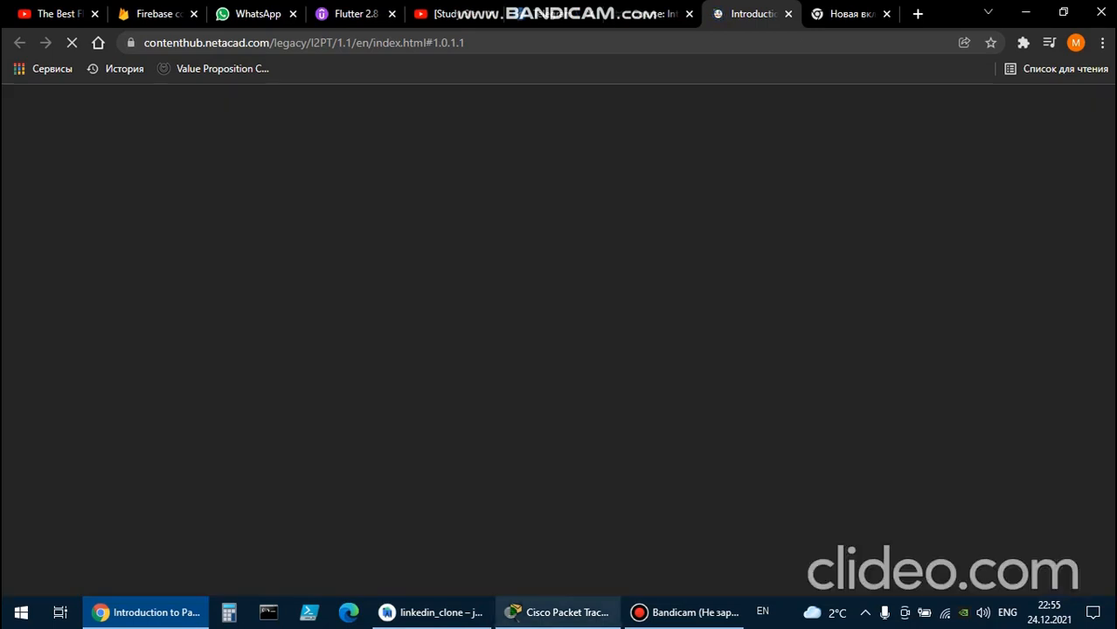
{"action": "left_click", "coordinate": [558, 613]}
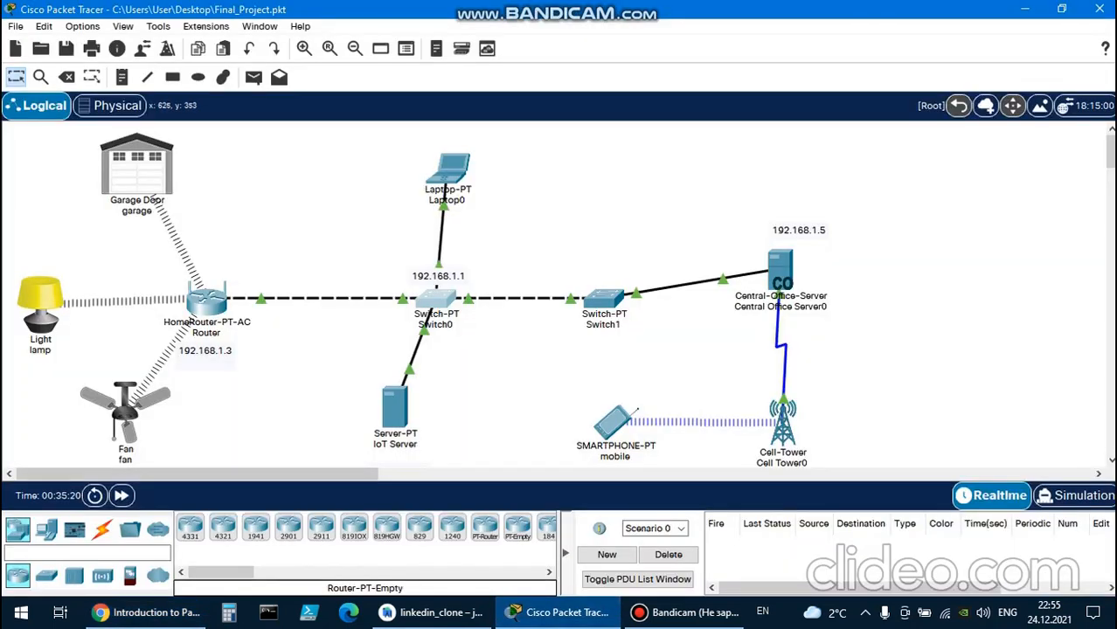
Page through the course reading in Chrome from Chapter 1 to page 2.1.1.1, Packet Tracer User Interface.
{"action": "left_click", "coordinate": [145, 612]}
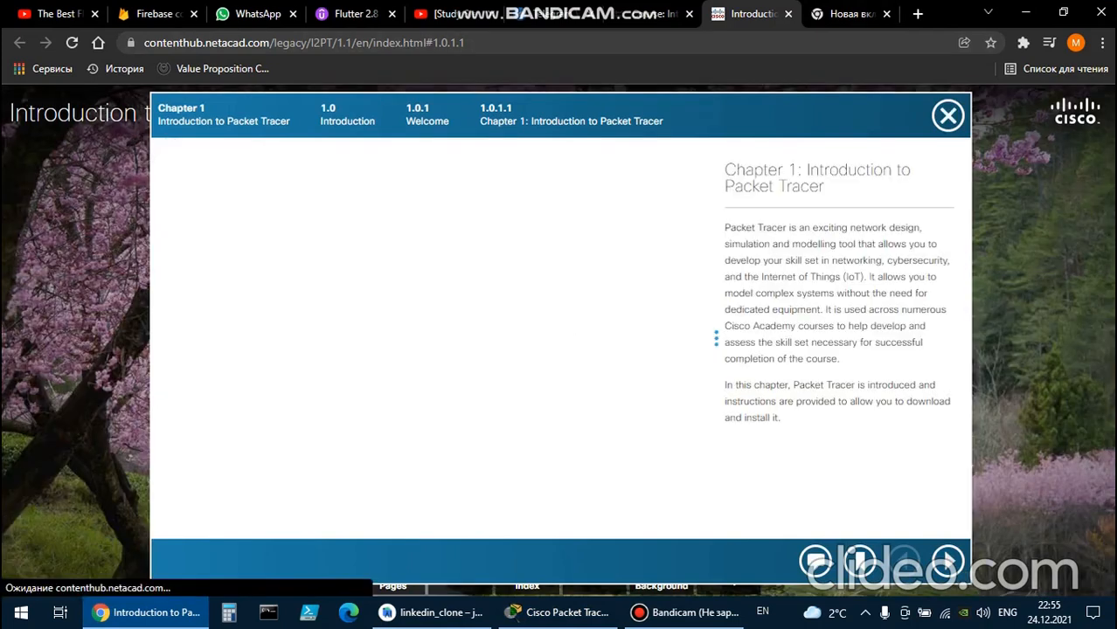
{"action": "left_click", "coordinate": [948, 561]}
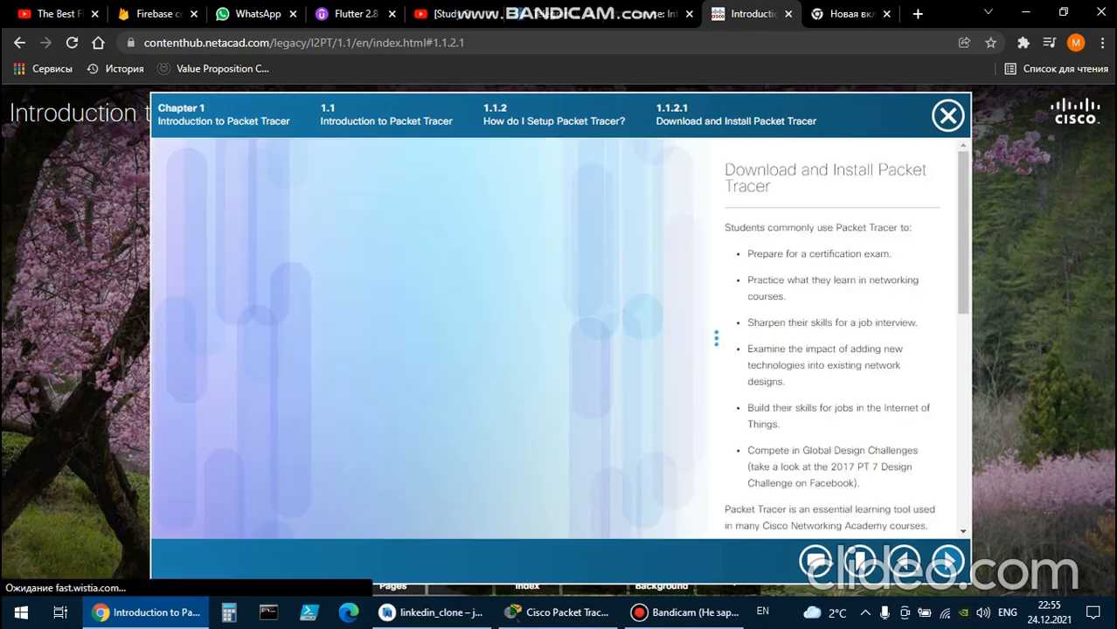
{"action": "left_click", "coordinate": [948, 561]}
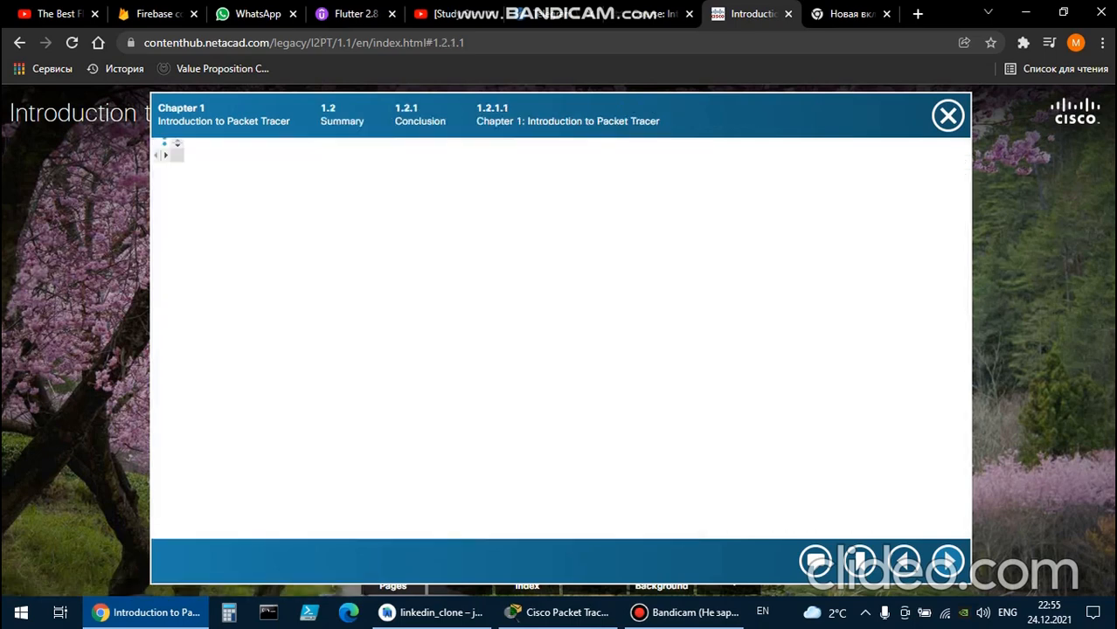
{"action": "left_click", "coordinate": [948, 561]}
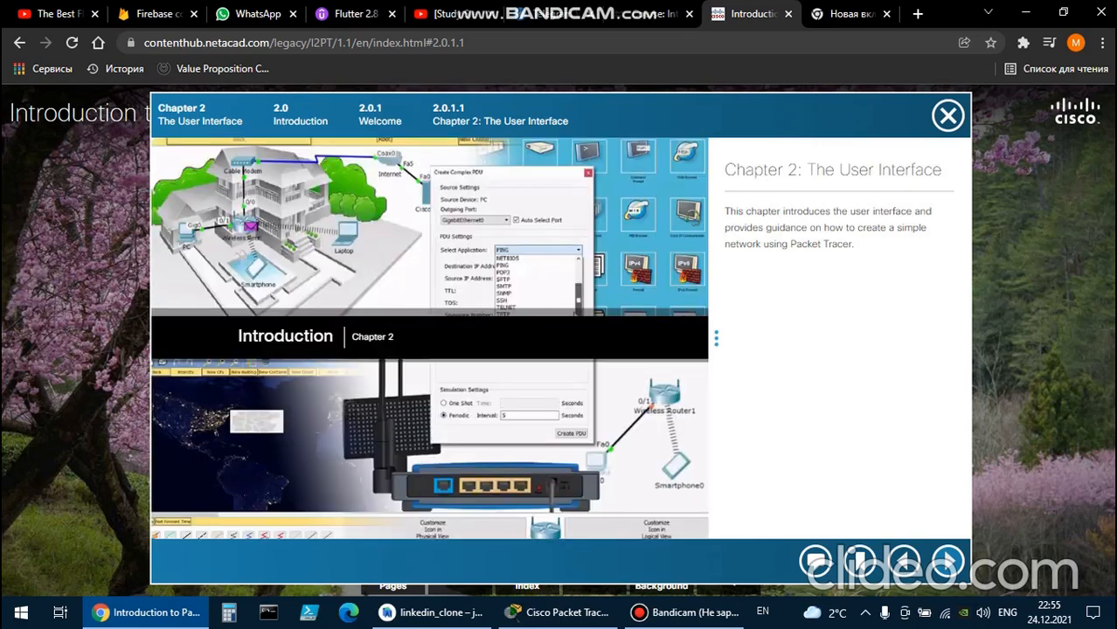
{"action": "left_click", "coordinate": [948, 560]}
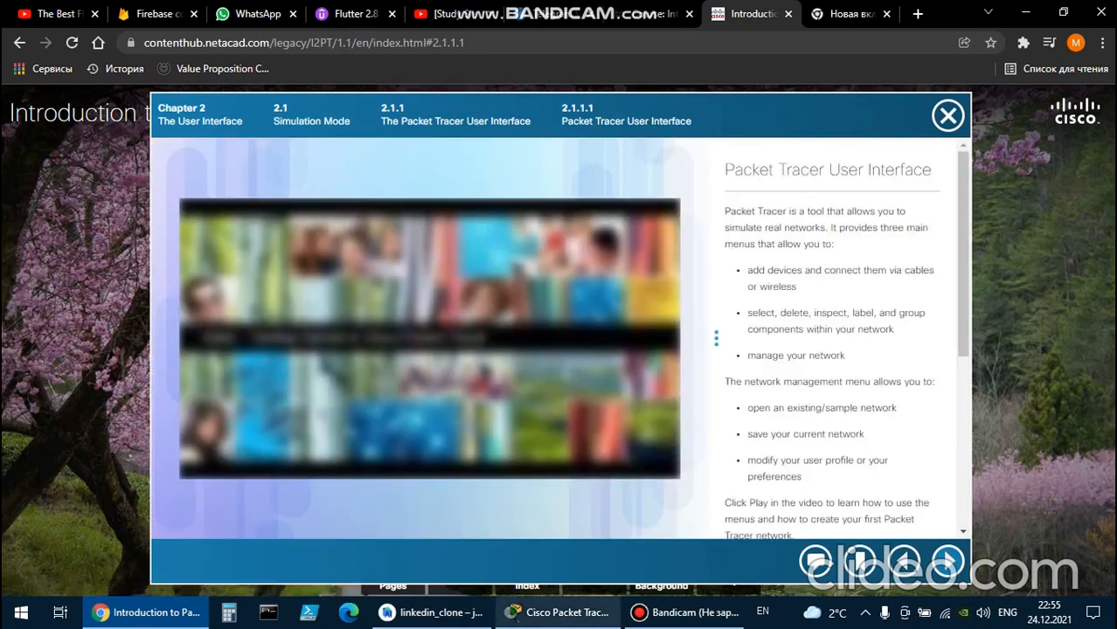
Switch to Packet Tracer and inspect the IoT Server's global settings and its IoT registration service.
{"action": "left_click", "coordinate": [559, 611]}
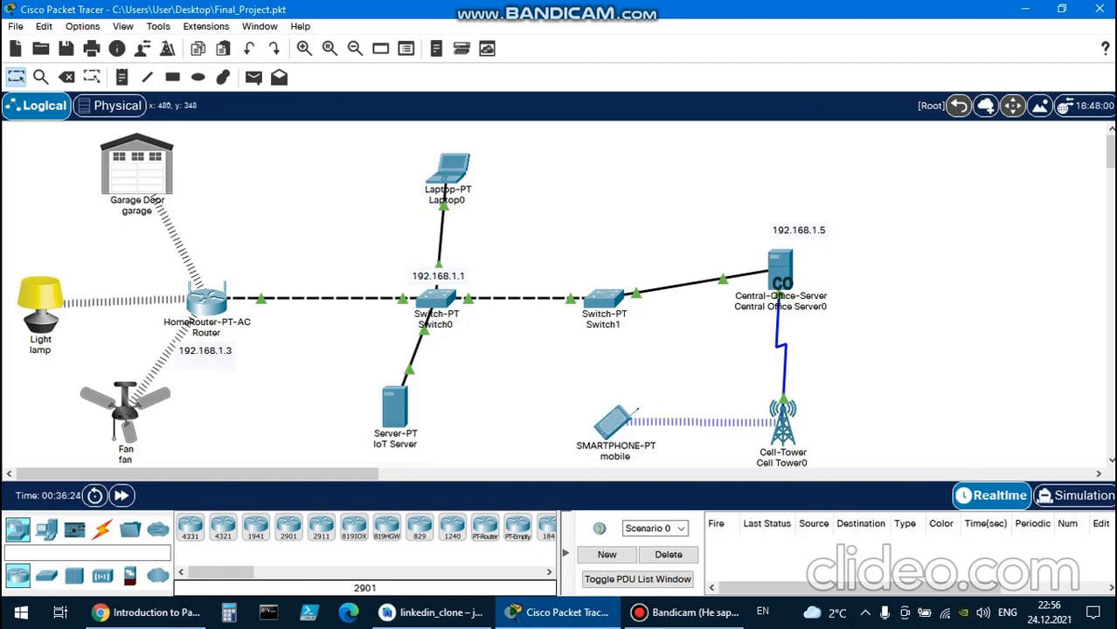
{"action": "left_click", "coordinate": [394, 406]}
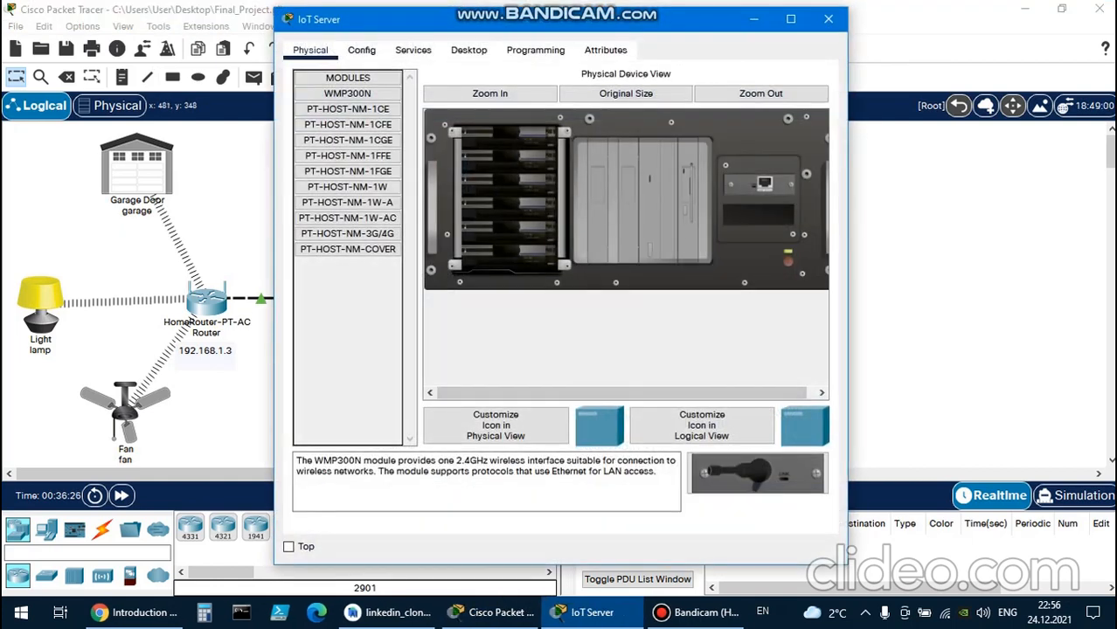
{"action": "left_click", "coordinate": [413, 51]}
{"action": "left_click", "coordinate": [361, 51]}
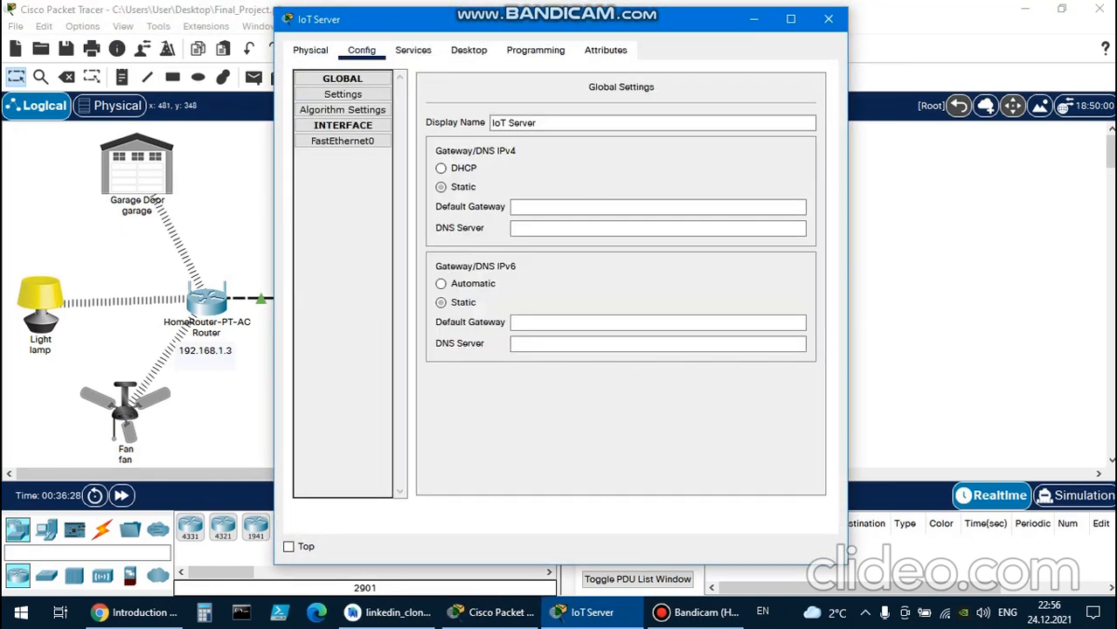
{"action": "left_click", "coordinate": [413, 51]}
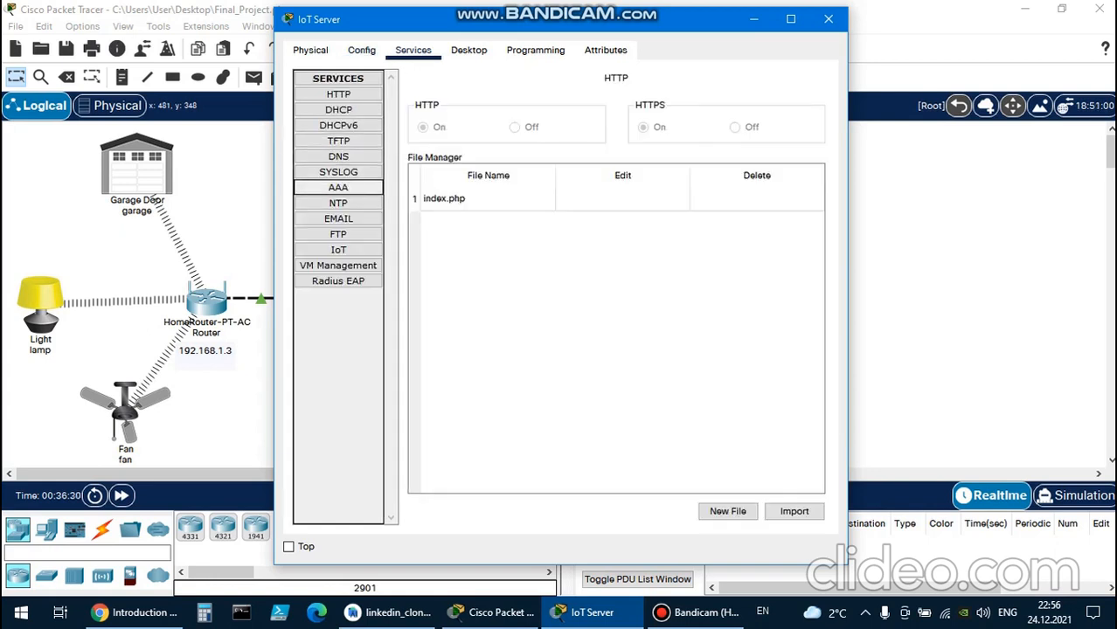
{"action": "left_click", "coordinate": [338, 250]}
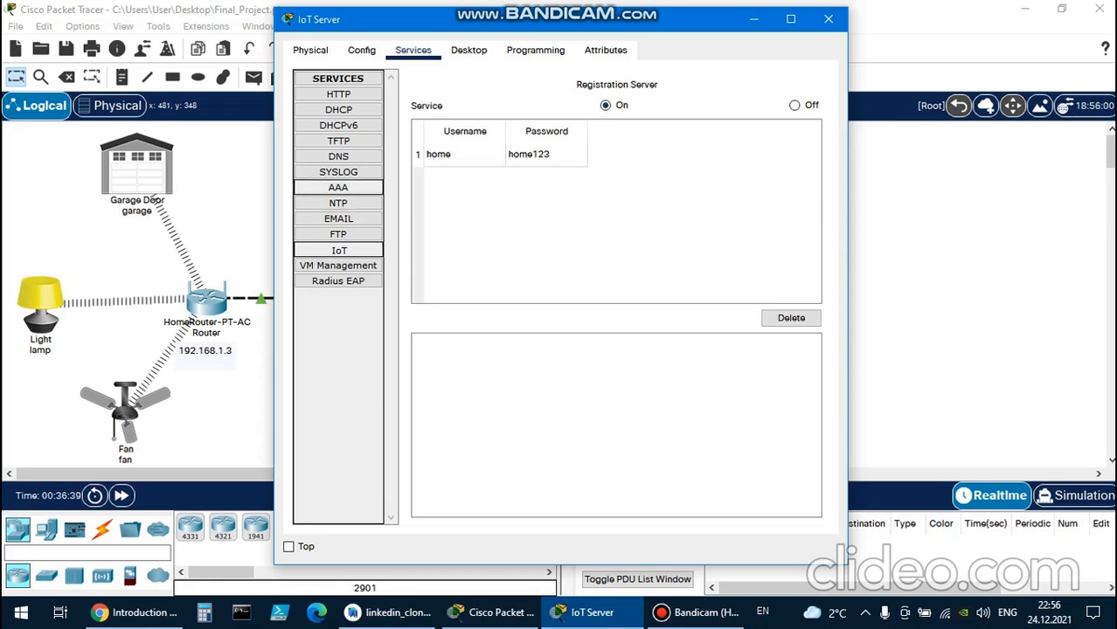
Review the network clients and user accounts in the IoT Server's AAA service, then close the server's window.
{"action": "left_click", "coordinate": [338, 187]}
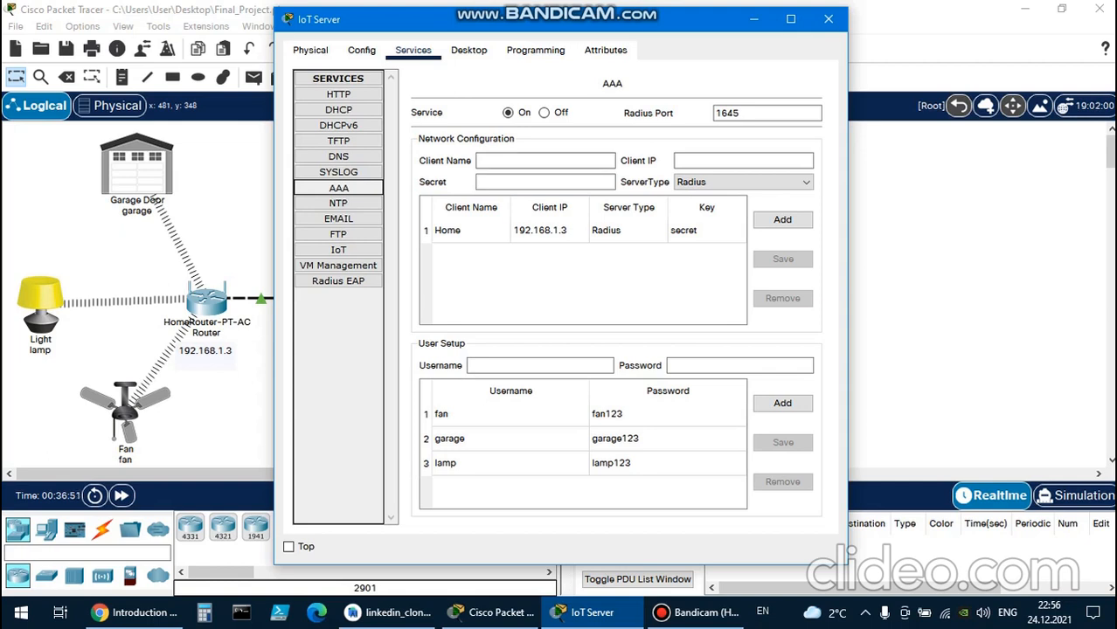
{"action": "left_click_drag", "start_coordinate": [524, 19], "coordinate": [681, 12]}
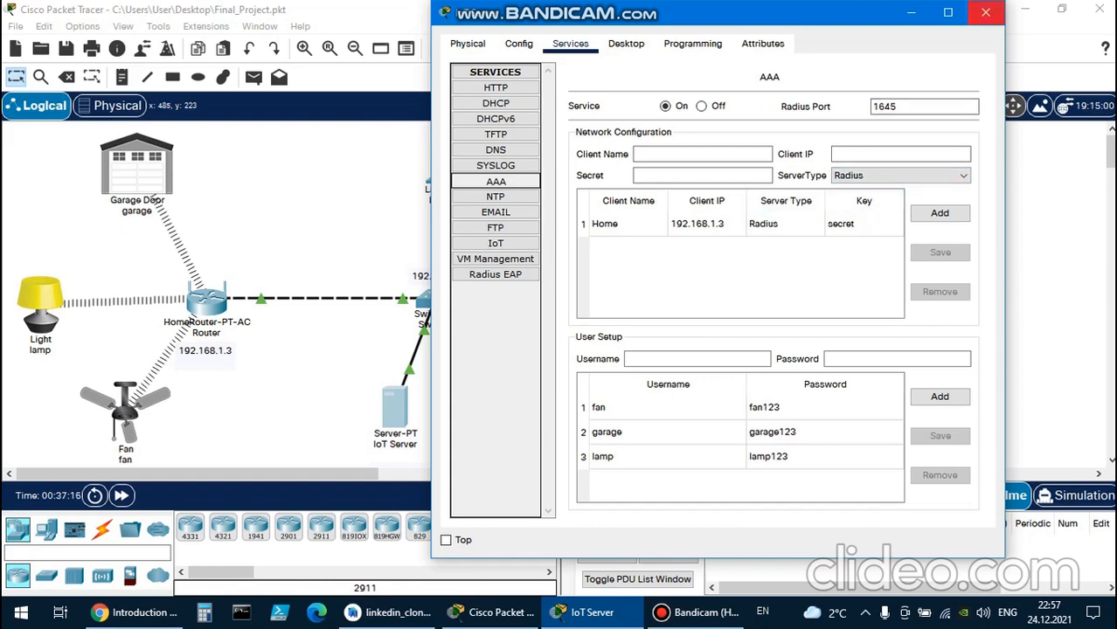
{"action": "left_click", "coordinate": [985, 12]}
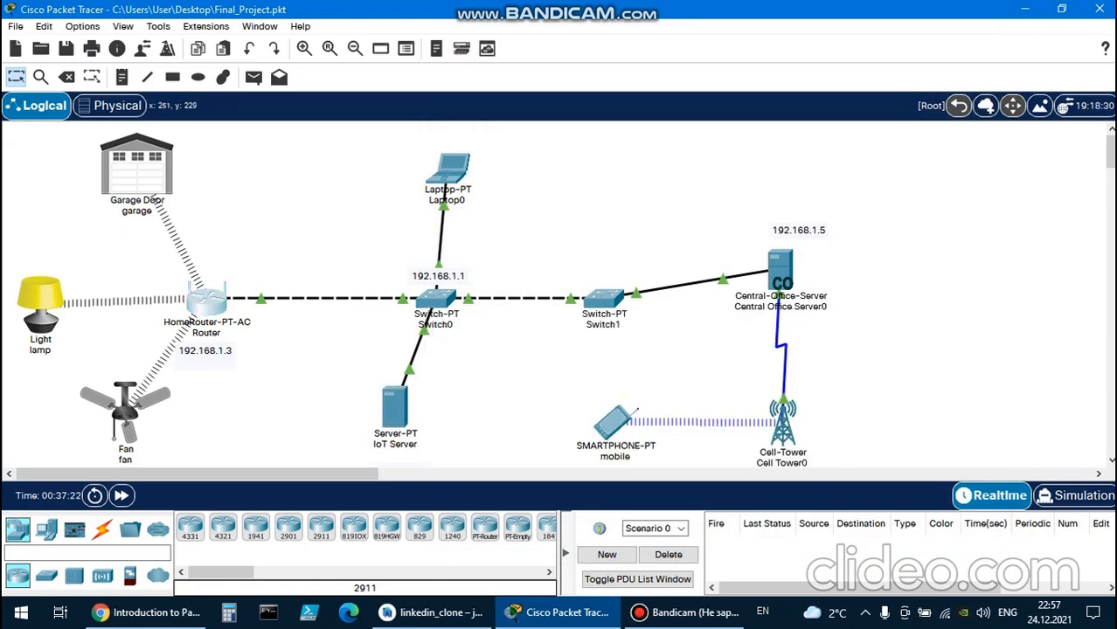
Inspect the home Router's global settings and the Internet Setup page of its GUI, and close its window.
{"action": "left_click", "coordinate": [206, 300]}
{"action": "left_click", "coordinate": [287, 50]}
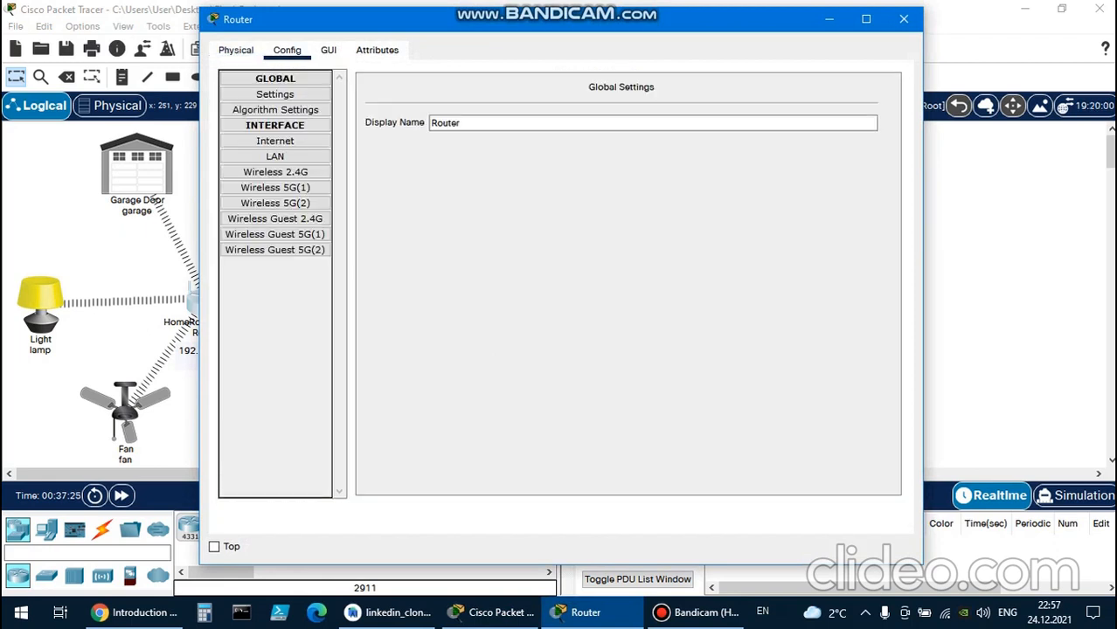
{"action": "left_click", "coordinate": [275, 95]}
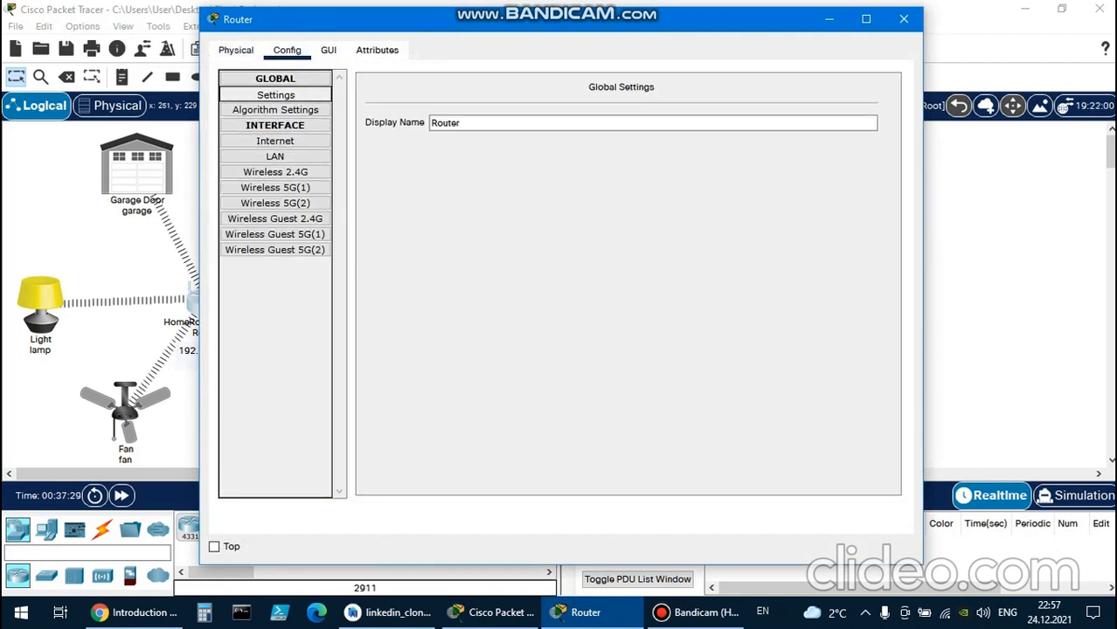
{"action": "left_click", "coordinate": [328, 50]}
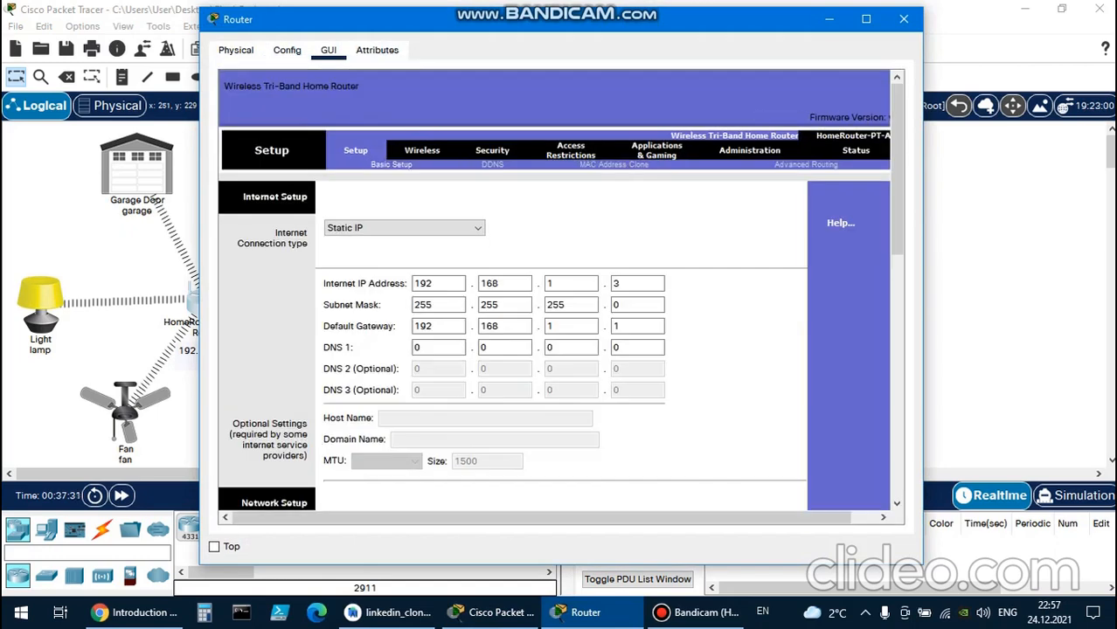
{"action": "left_click", "coordinate": [903, 18]}
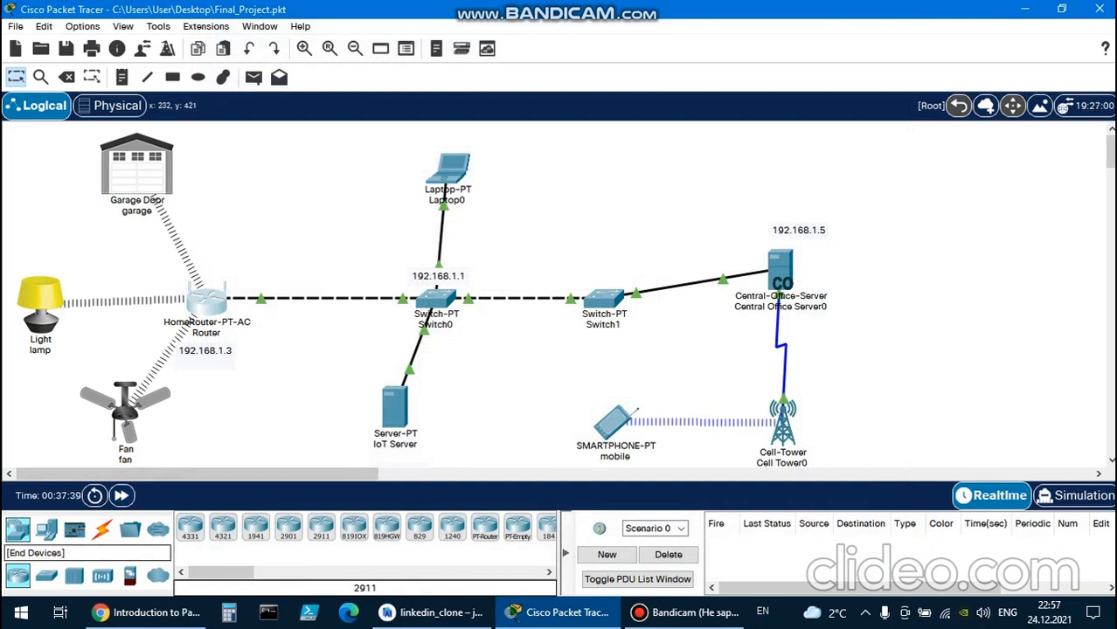
Add a Security Camera from the home end devices to the workspace and position it between the garage door and Laptop0.
{"action": "left_click", "coordinate": [46, 529]}
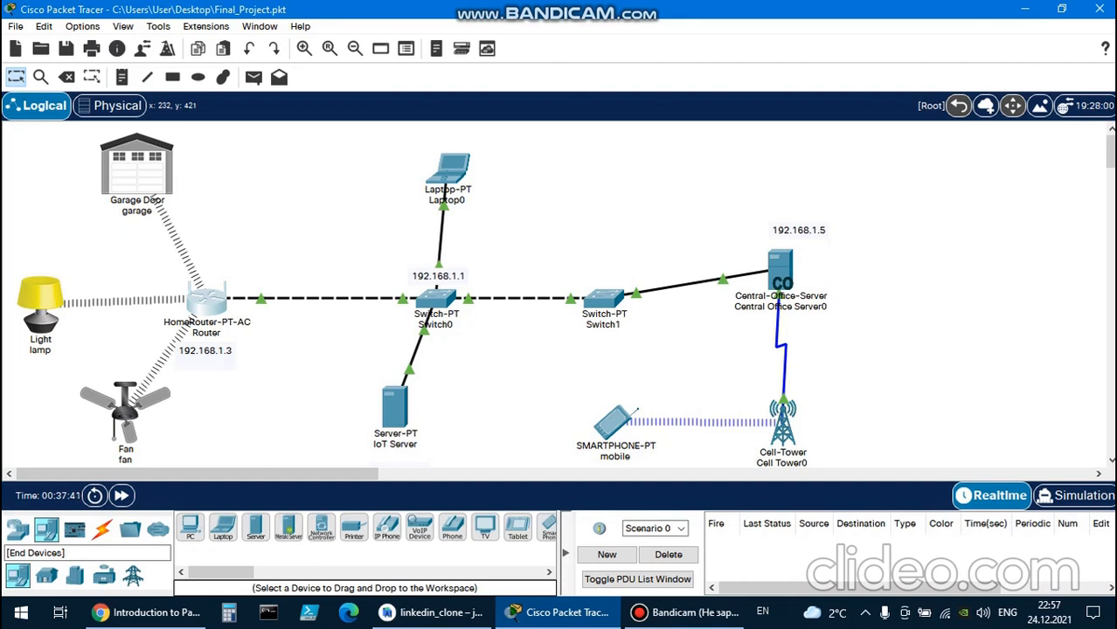
{"action": "left_click", "coordinate": [46, 576]}
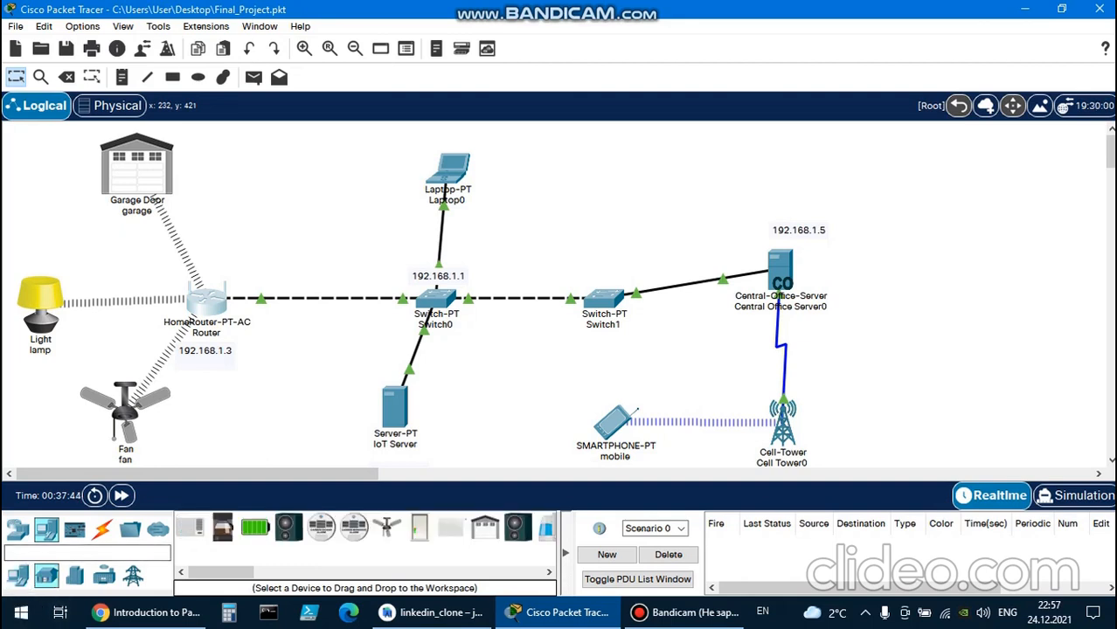
{"action": "left_click_drag", "start_coordinate": [221, 572], "coordinate": [350, 572]}
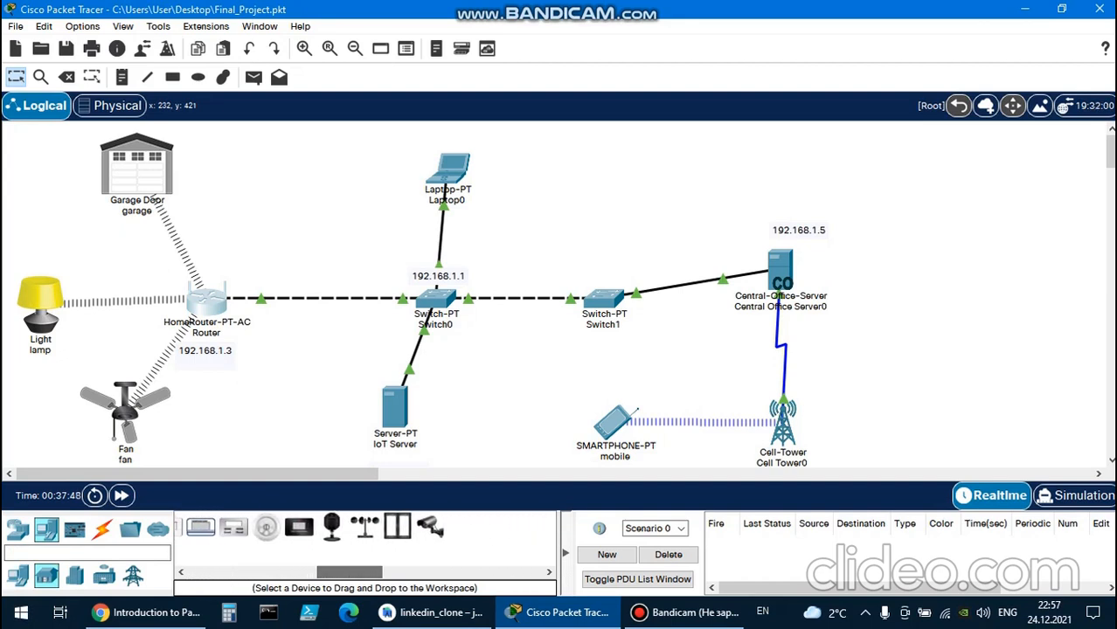
{"action": "left_click", "coordinate": [430, 528]}
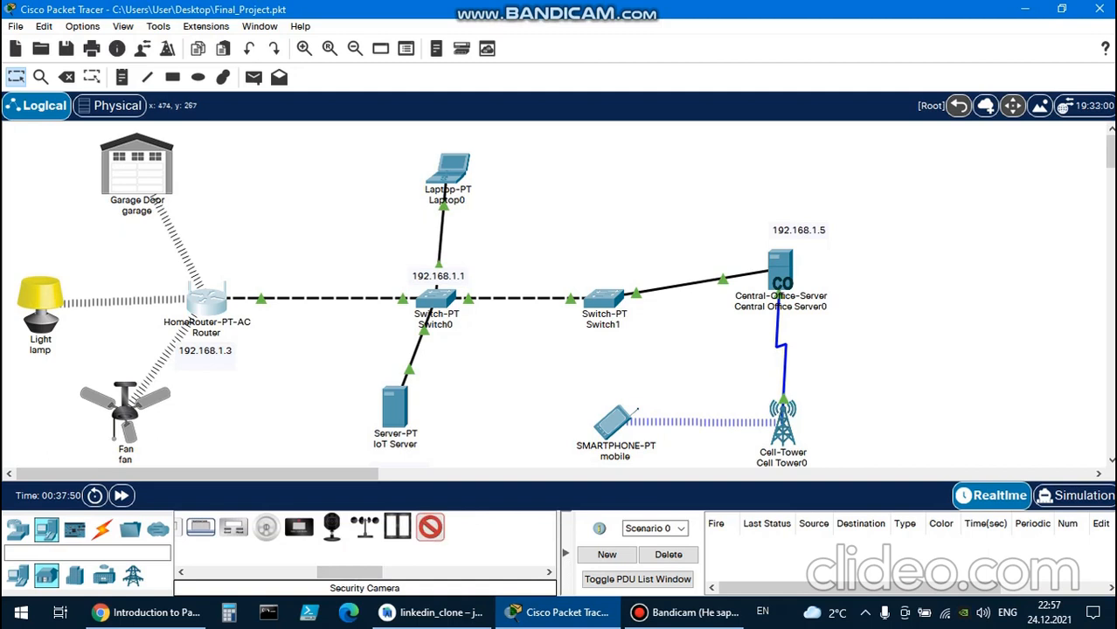
{"action": "left_click", "coordinate": [289, 293]}
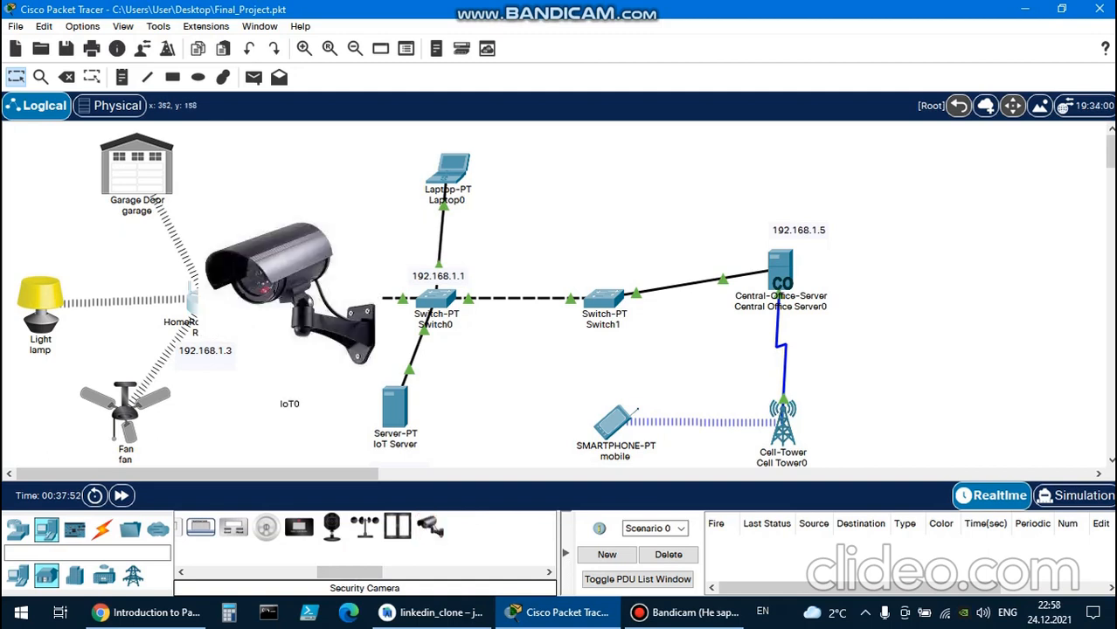
{"action": "left_click", "coordinate": [285, 264]}
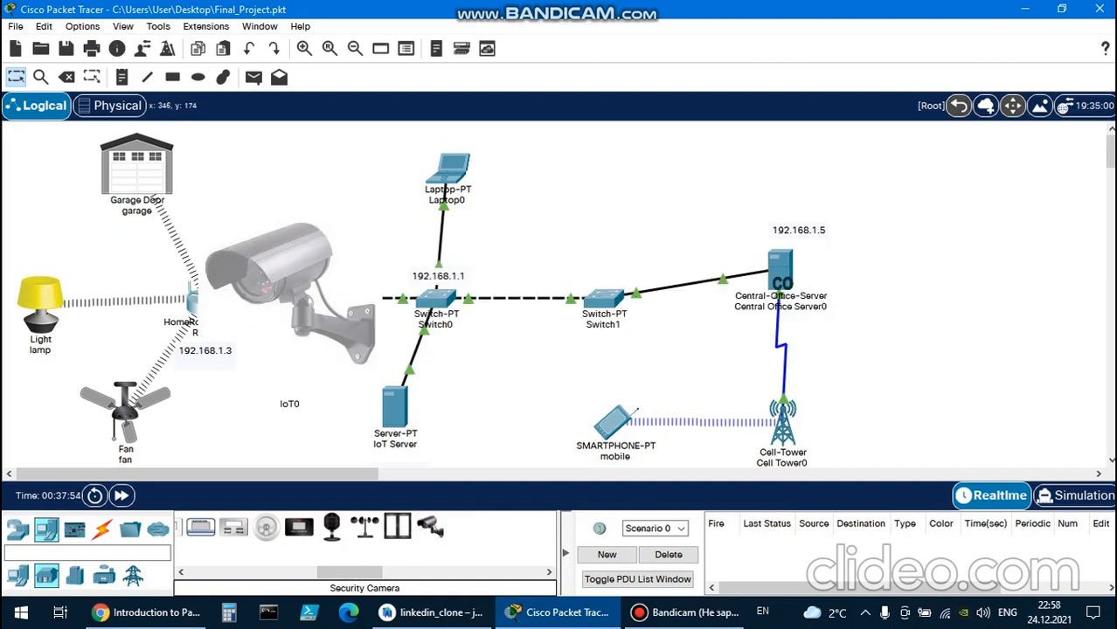
{"action": "left_click_drag", "start_coordinate": [285, 264], "coordinate": [296, 181]}
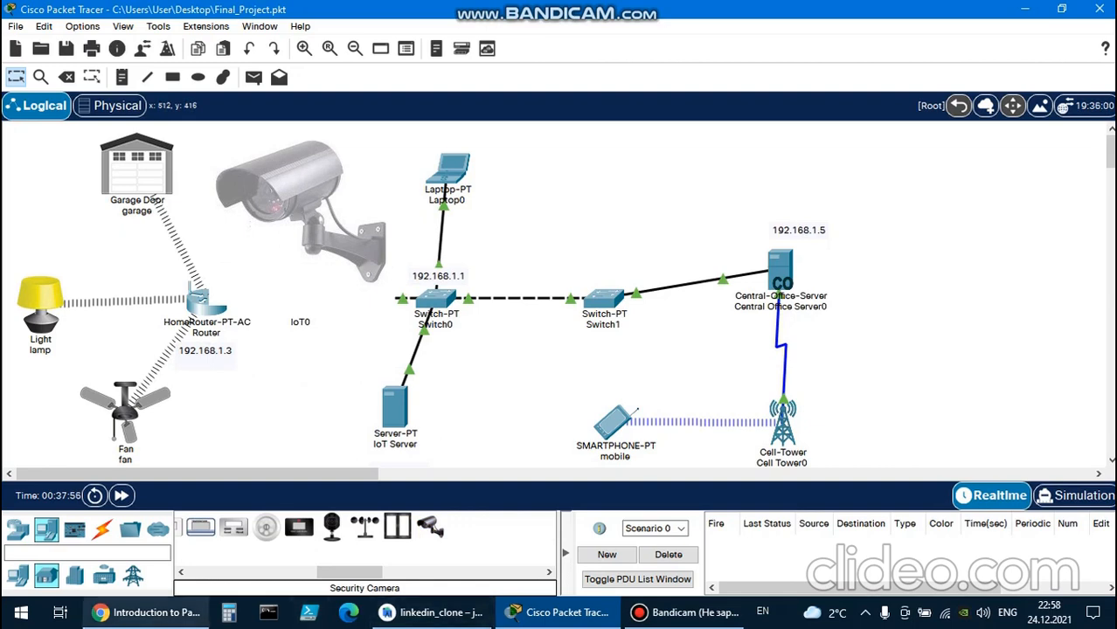
Switch to Chrome, close the open Packet Tracer User Interface page and look over the NetAcad course's chapter and quiz list.
{"action": "left_click", "coordinate": [145, 612]}
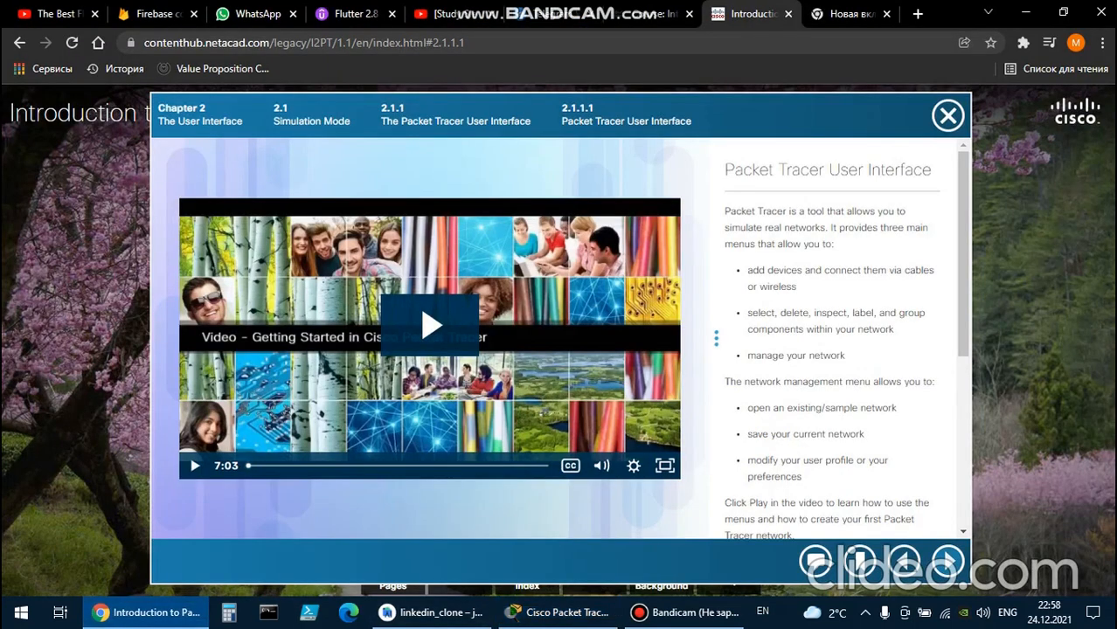
{"action": "left_click", "coordinate": [948, 115]}
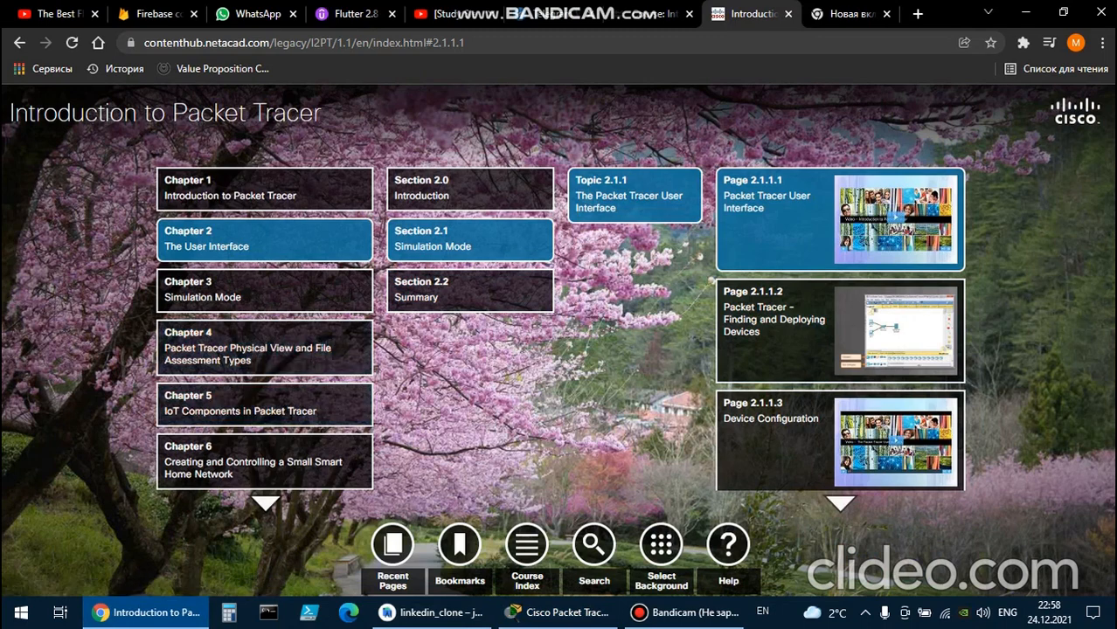
{"action": "left_click", "coordinate": [647, 14]}
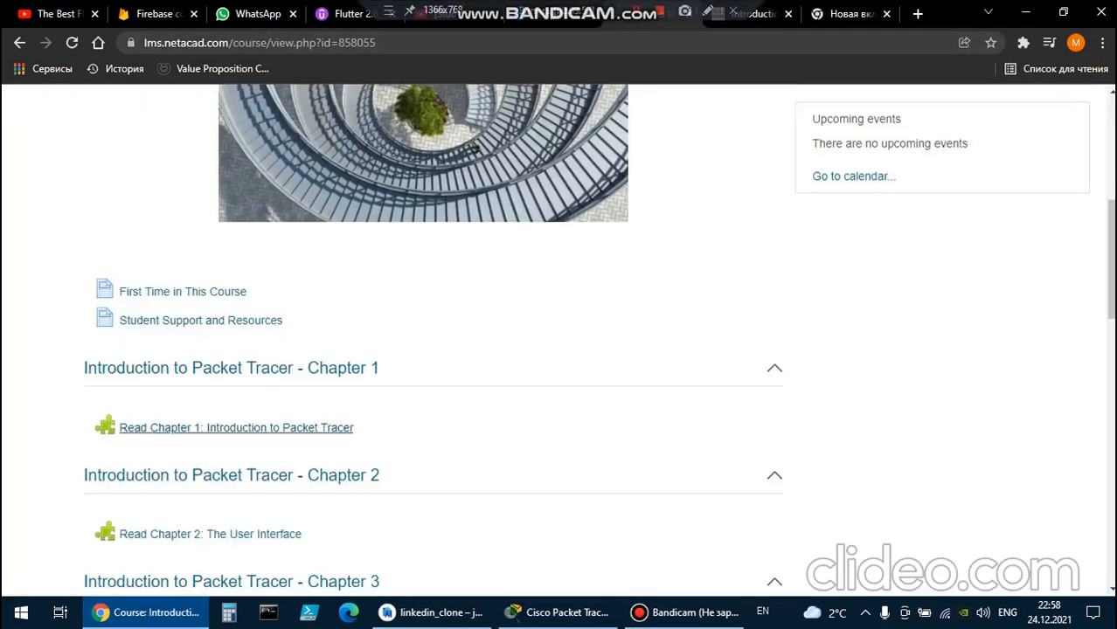
{"action": "scroll", "coordinate": [433, 340], "scroll_direction": "down", "scroll_amount": 12}
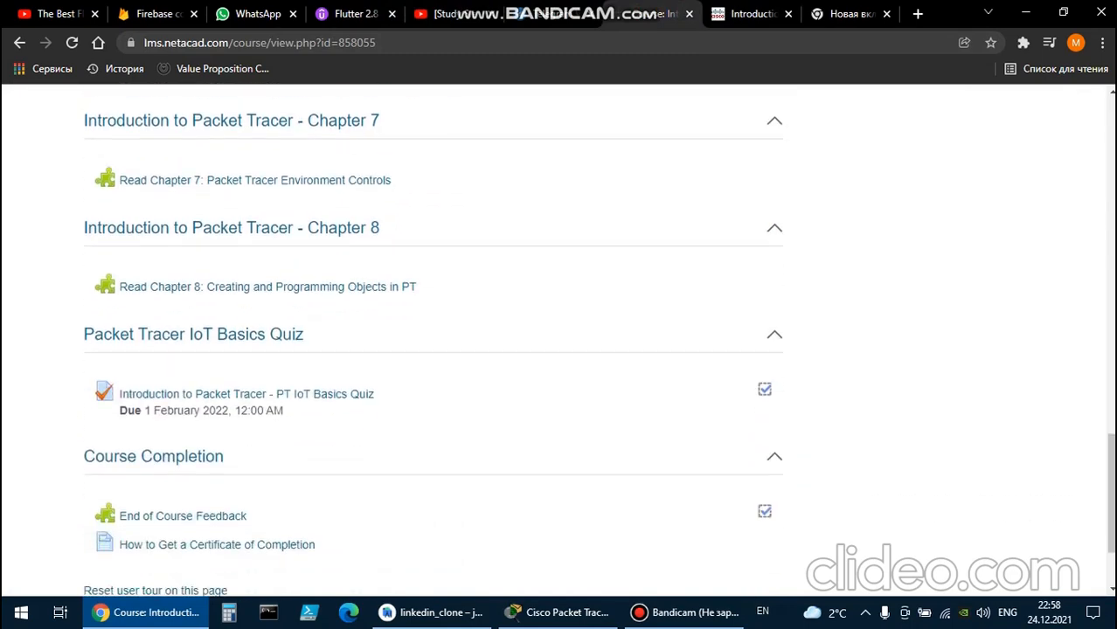
{"action": "scroll", "coordinate": [433, 341], "scroll_direction": "down", "scroll_amount": 2}
{"action": "scroll", "coordinate": [433, 341], "scroll_direction": "up", "scroll_amount": 5}
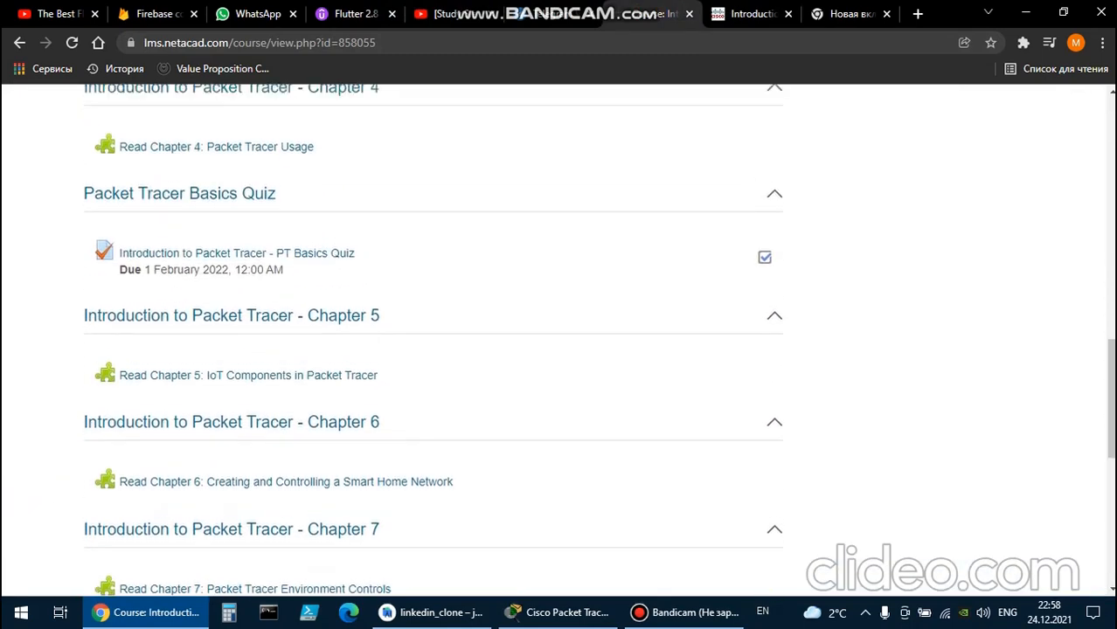
{"action": "scroll", "coordinate": [433, 341], "scroll_direction": "up", "scroll_amount": 2}
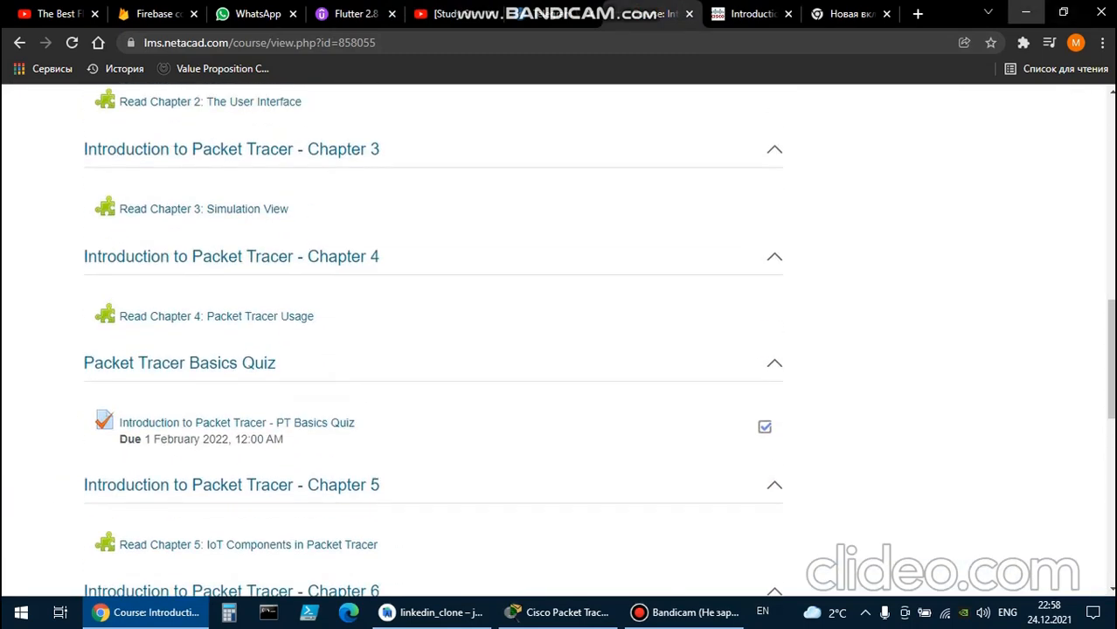
Return to Packet Tracer and inspect the Security Camera's physical view, global settings, desktop apps and attributes.
{"action": "left_click", "coordinate": [1025, 12]}
{"action": "left_click", "coordinate": [314, 200]}
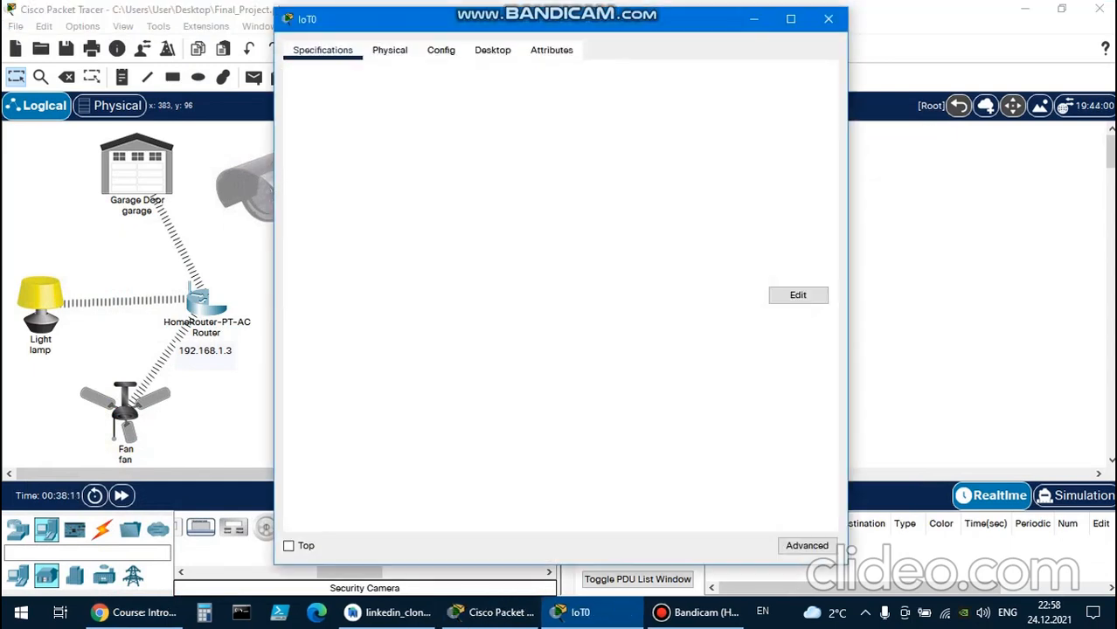
{"action": "left_click", "coordinate": [493, 51]}
{"action": "left_click", "coordinate": [442, 50]}
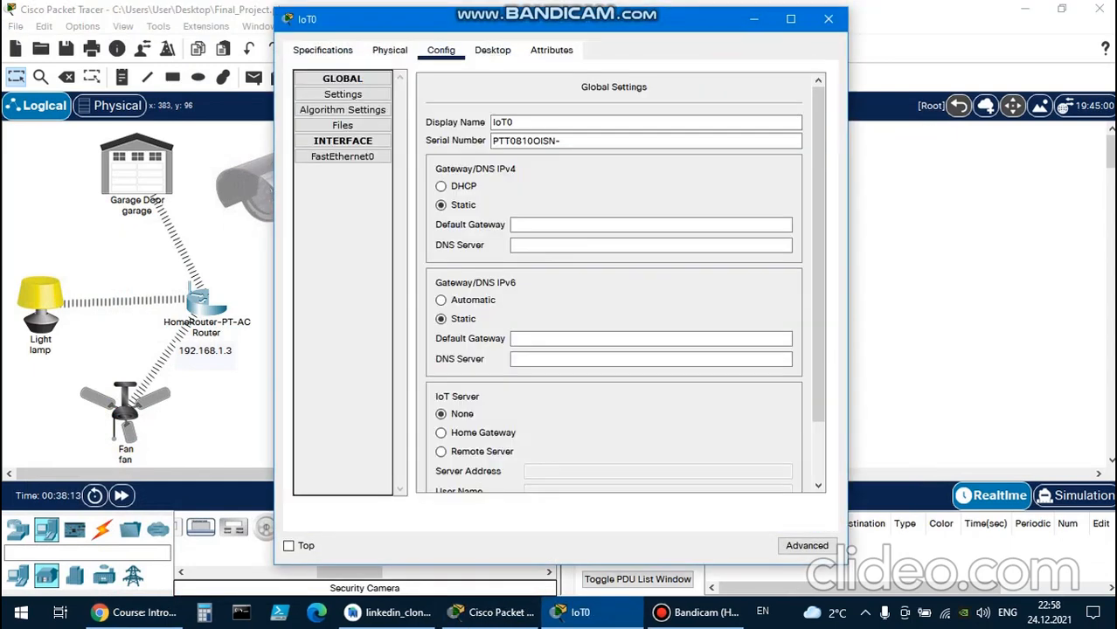
{"action": "left_click", "coordinate": [389, 50]}
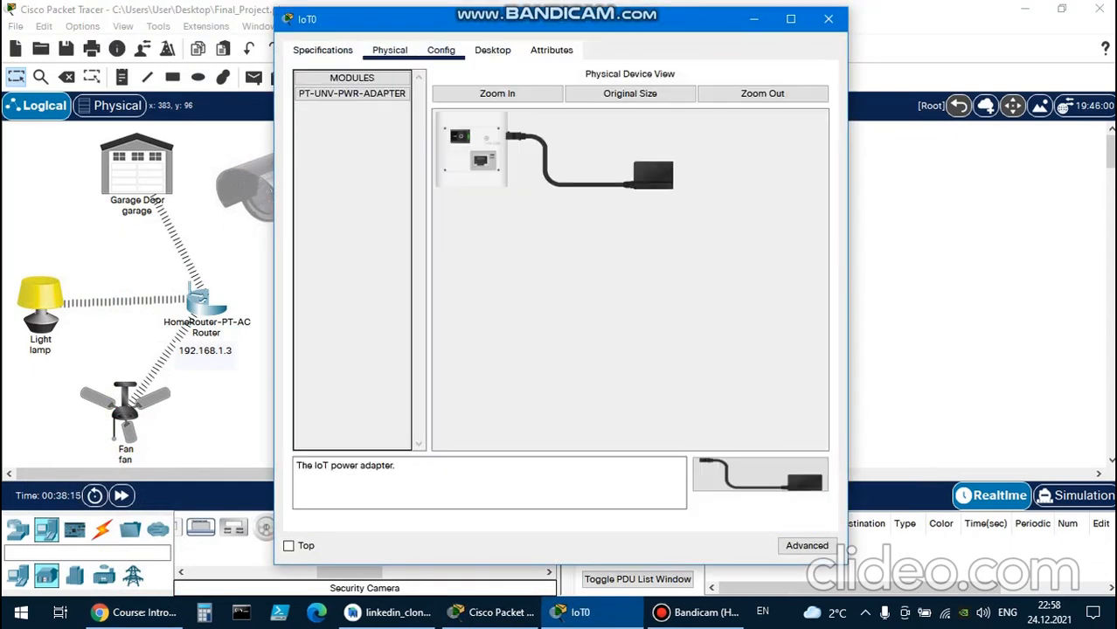
{"action": "left_click", "coordinate": [441, 49]}
{"action": "left_click", "coordinate": [493, 50]}
{"action": "left_click", "coordinate": [551, 50]}
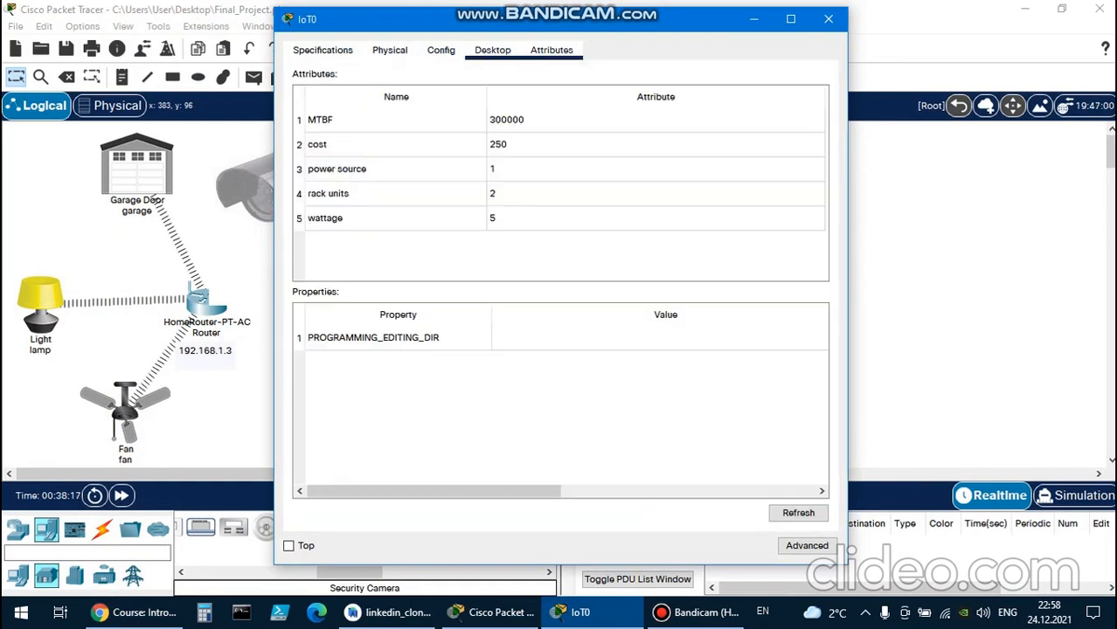
{"action": "left_click", "coordinate": [493, 49]}
{"action": "left_click", "coordinate": [442, 50]}
{"action": "left_click", "coordinate": [322, 49]}
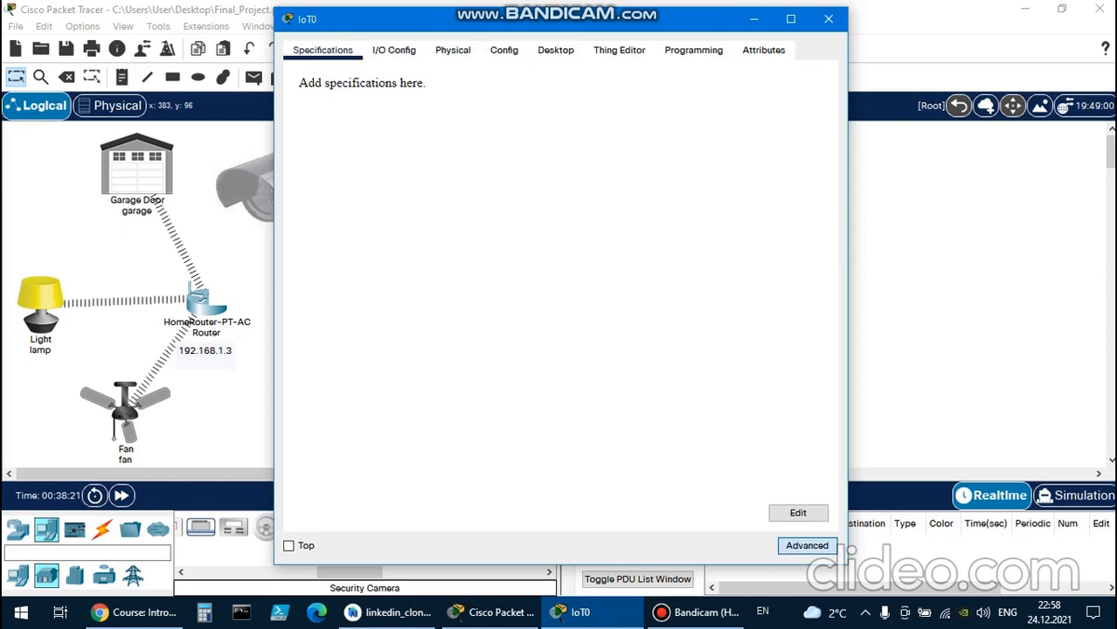
Examine the Security Camera's advanced settings, including its I/O configuration and Thing Editor properties, and close its window.
{"action": "left_click", "coordinate": [393, 50]}
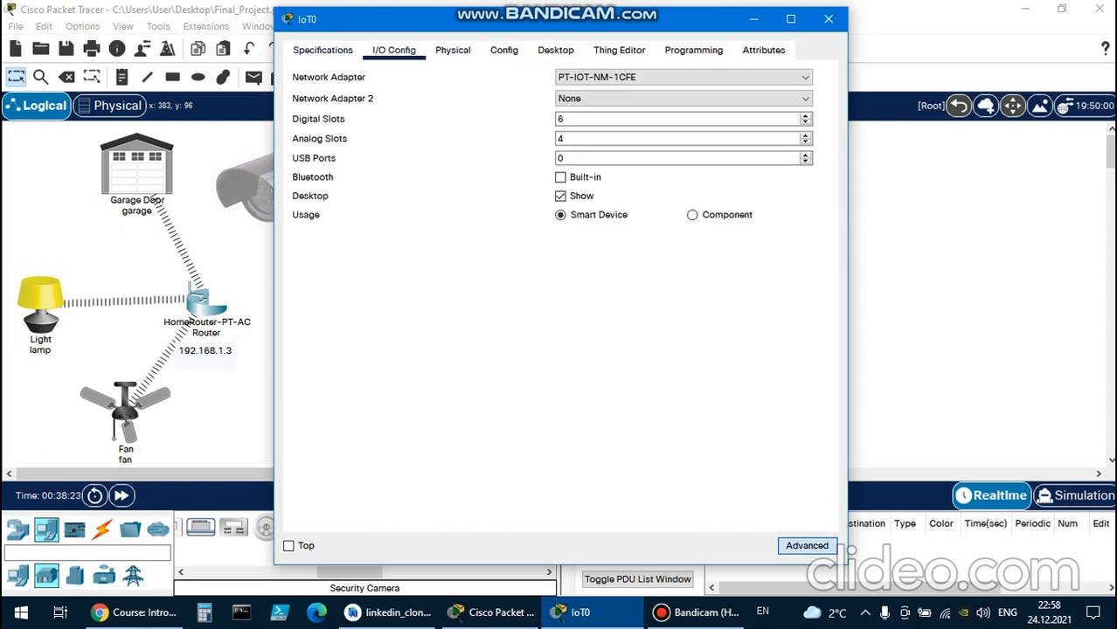
{"action": "left_click", "coordinate": [453, 50]}
{"action": "left_click", "coordinate": [504, 50]}
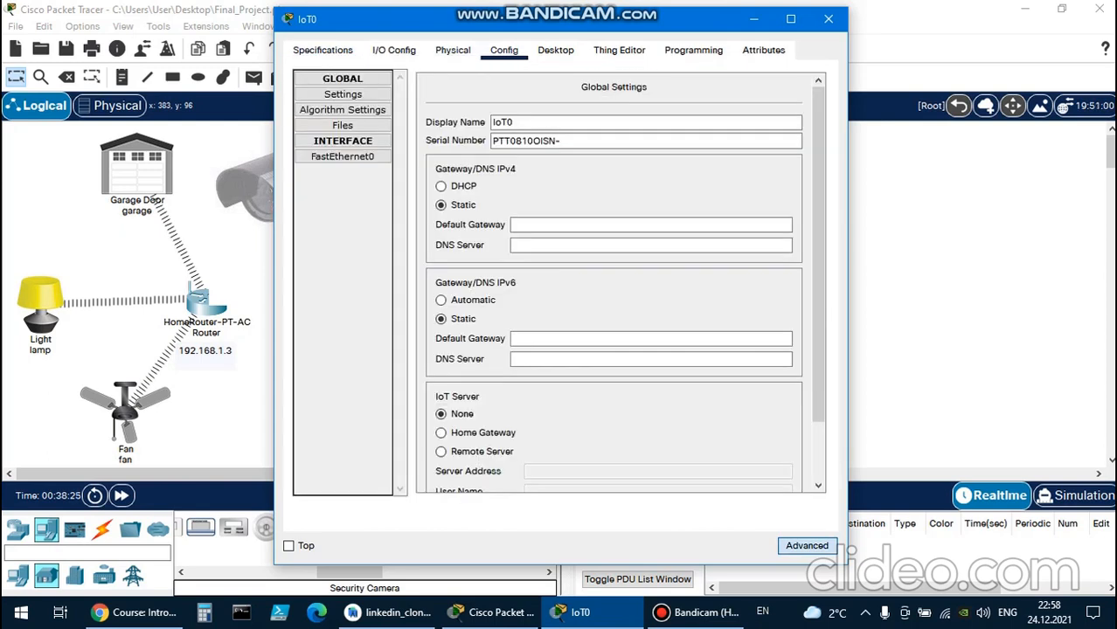
{"action": "left_click", "coordinate": [555, 49]}
{"action": "left_click", "coordinate": [618, 50]}
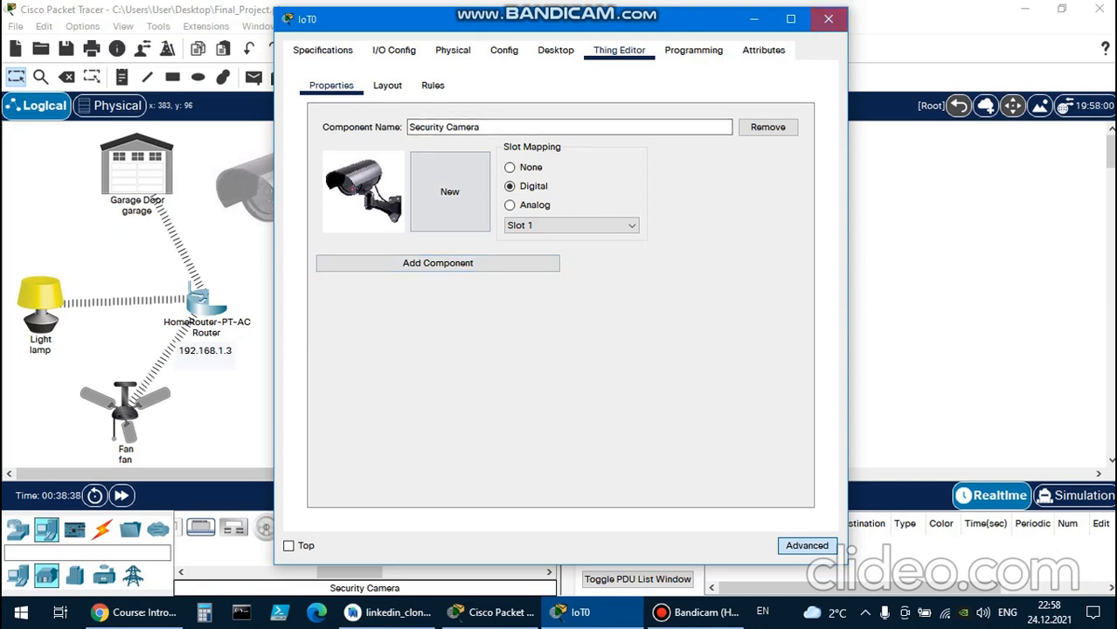
{"action": "left_click", "coordinate": [828, 18]}
Recheck the Security Camera's specifications and I/O configuration, then close its window.
{"action": "left_click", "coordinate": [301, 393]}
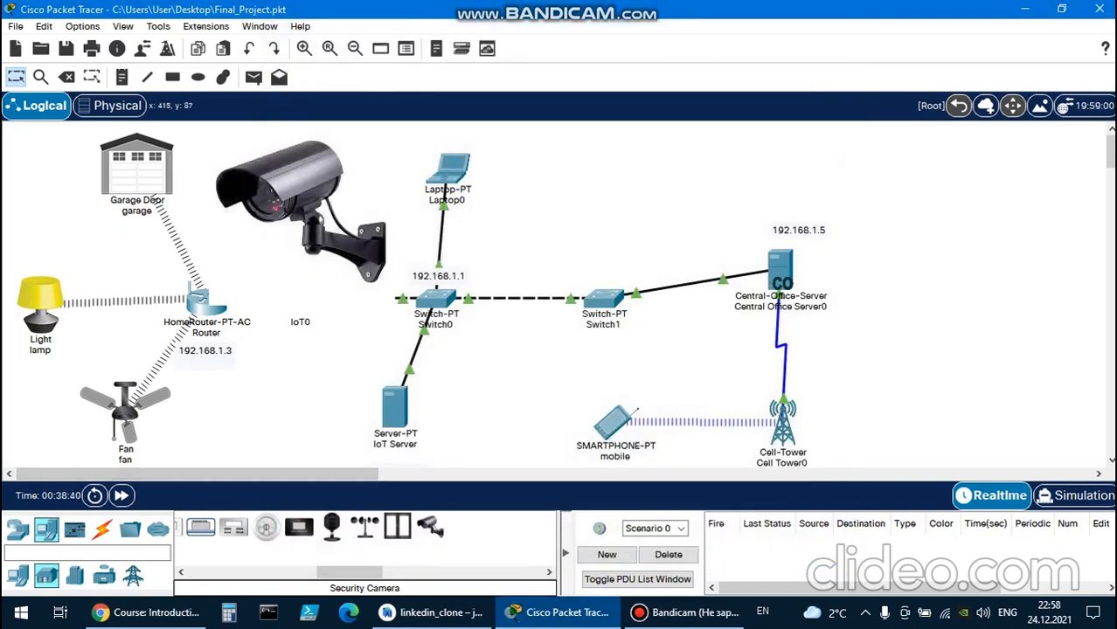
{"action": "left_click_drag", "start_coordinate": [316, 208], "coordinate": [307, 208]}
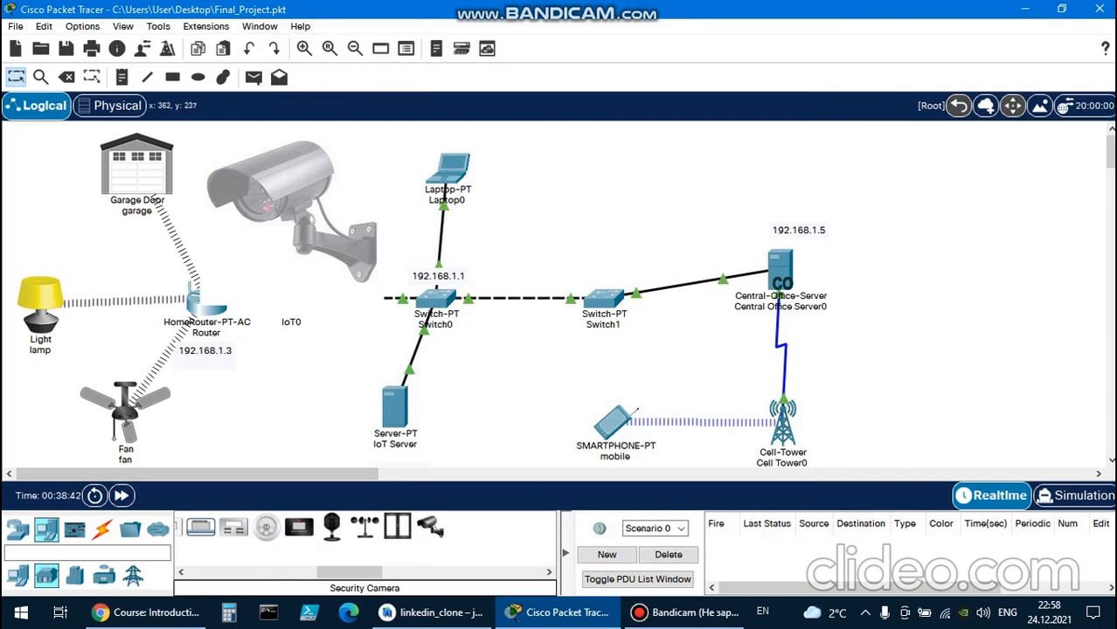
{"action": "left_click", "coordinate": [308, 207]}
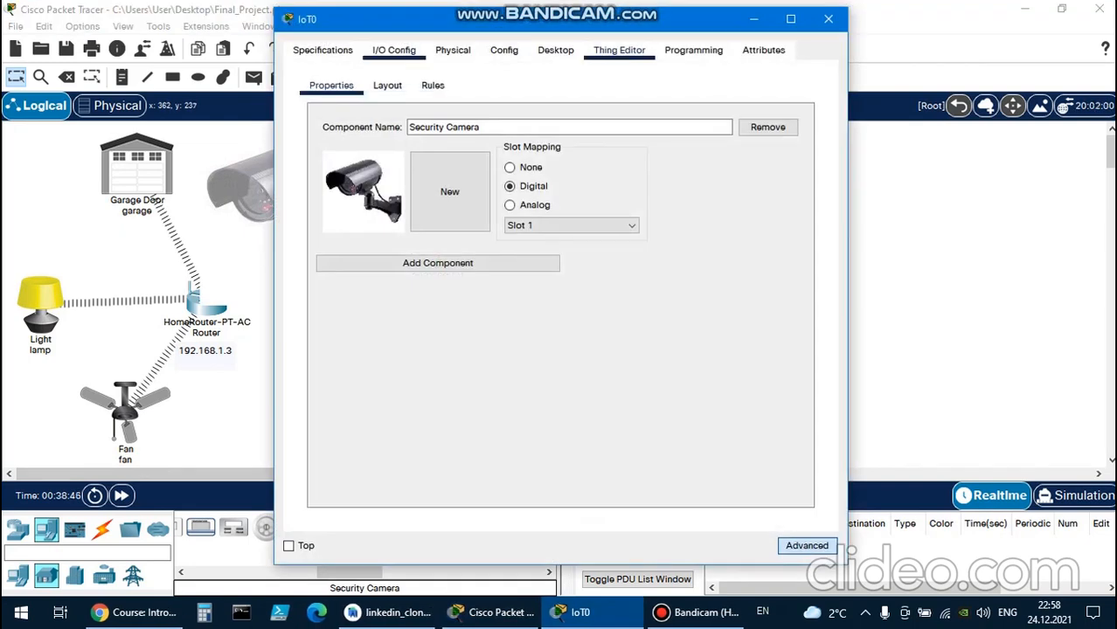
{"action": "left_click", "coordinate": [393, 51]}
{"action": "left_click", "coordinate": [322, 51]}
{"action": "left_click", "coordinate": [394, 51]}
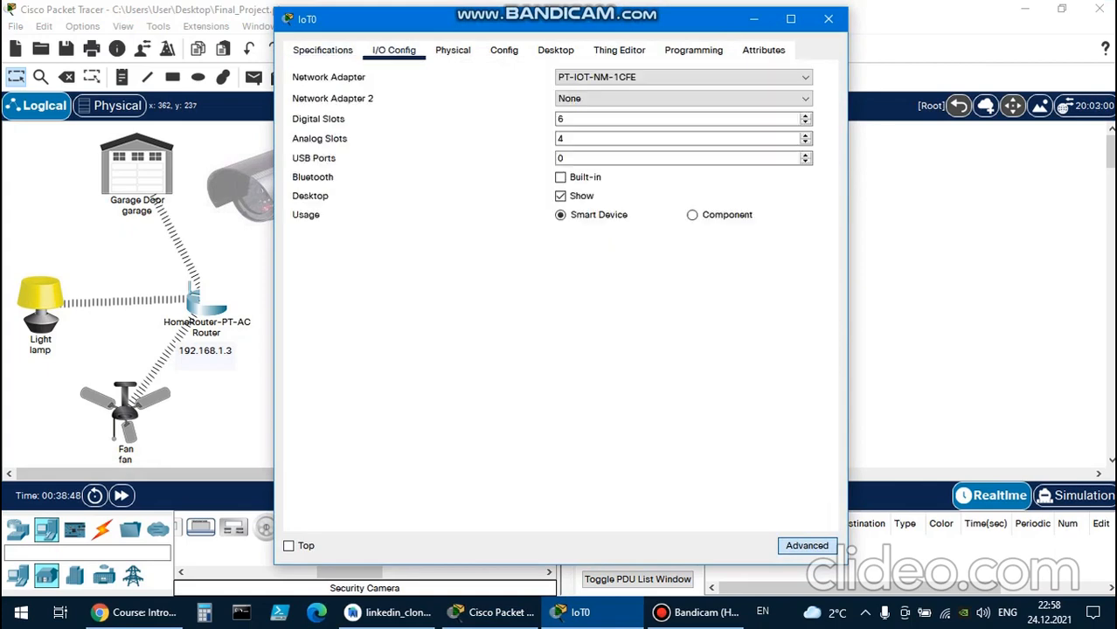
{"action": "left_click", "coordinate": [827, 18]}
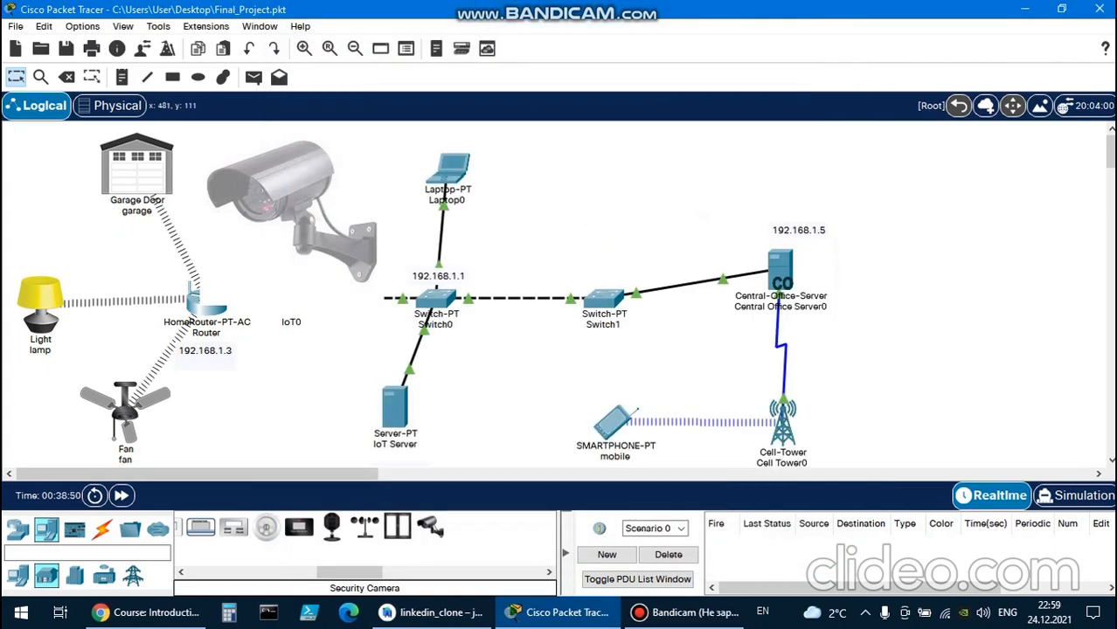
Rename the Security Camera in the workspace as camera.
{"action": "left_click", "coordinate": [287, 326]}
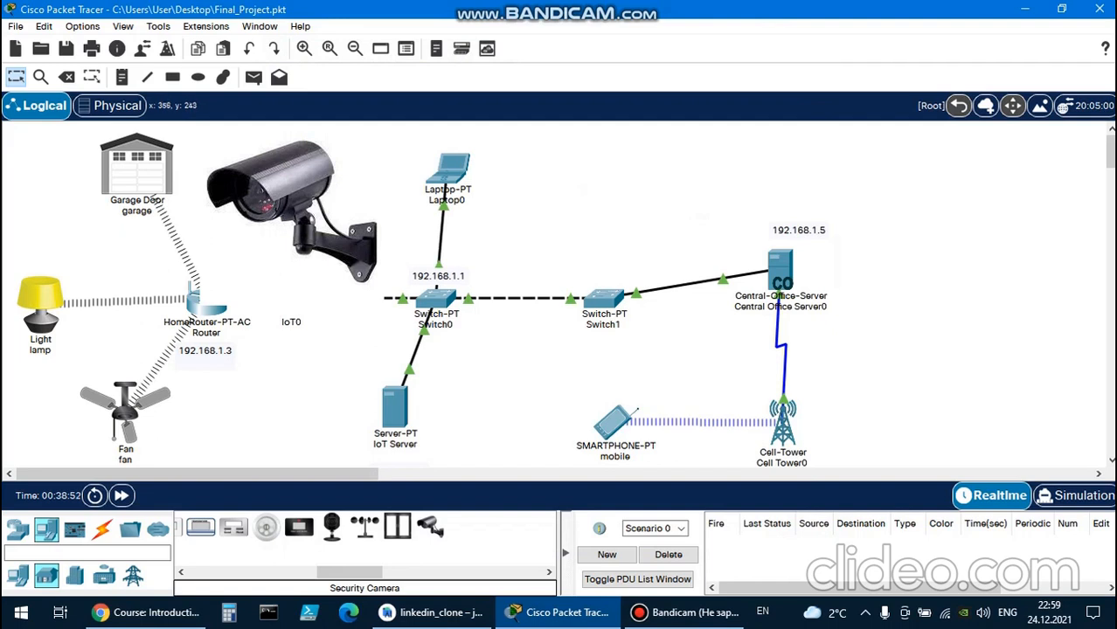
{"action": "left_click", "coordinate": [291, 323]}
{"action": "key", "text": "ctrl+a"}
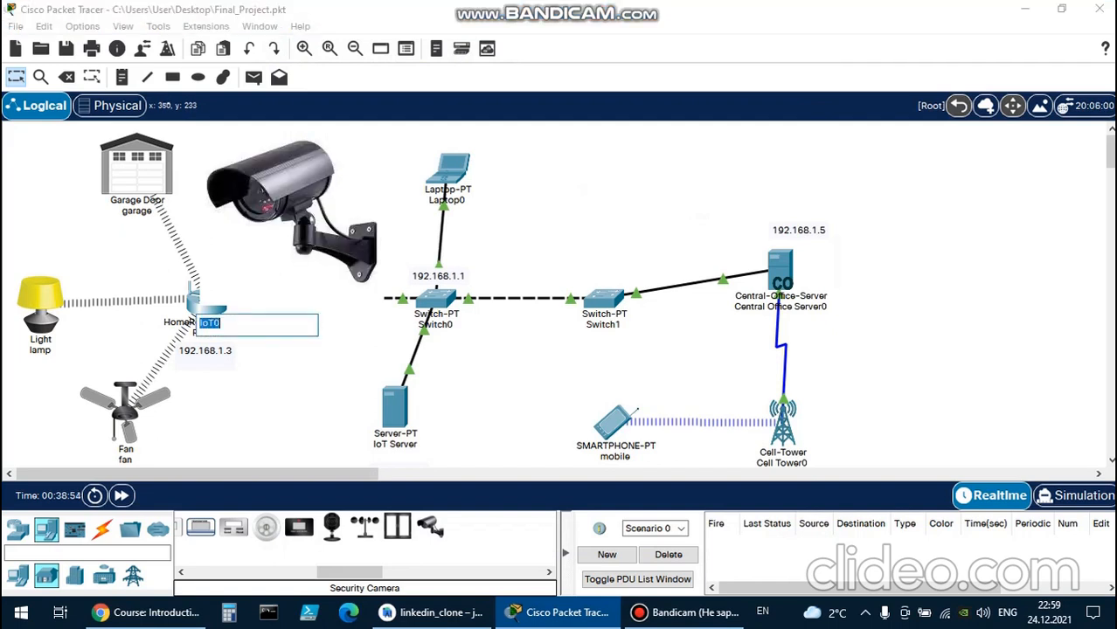
{"action": "type", "text": "camera"}
{"action": "key", "text": "Return"}
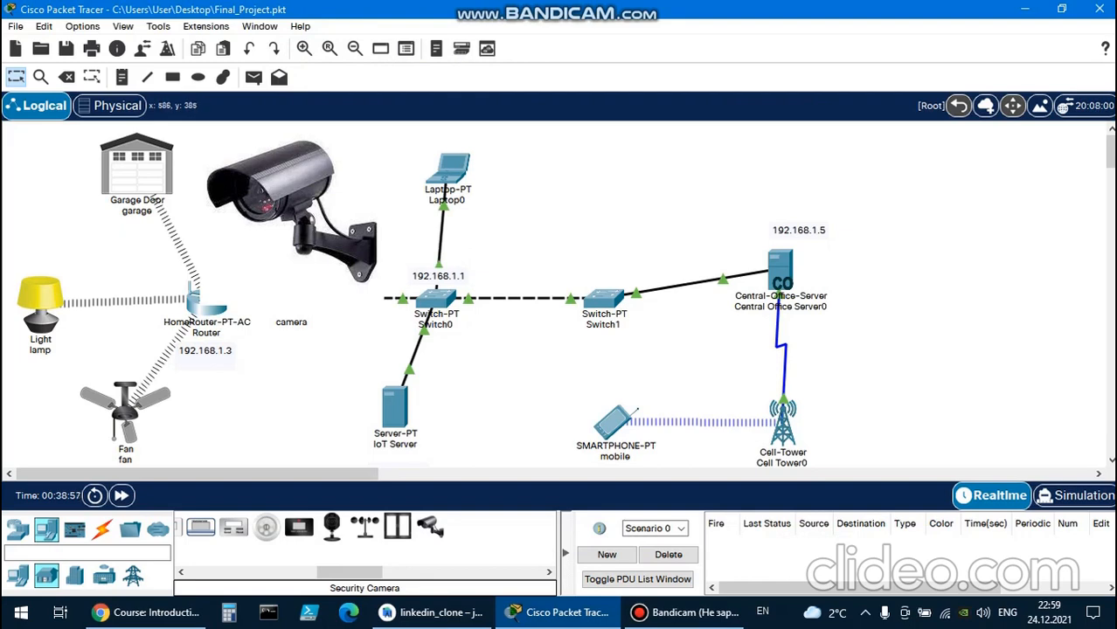
Add a user named camera with its account password to the IoT Server's AAA user setup, and close the server's window.
{"action": "left_click", "coordinate": [394, 406]}
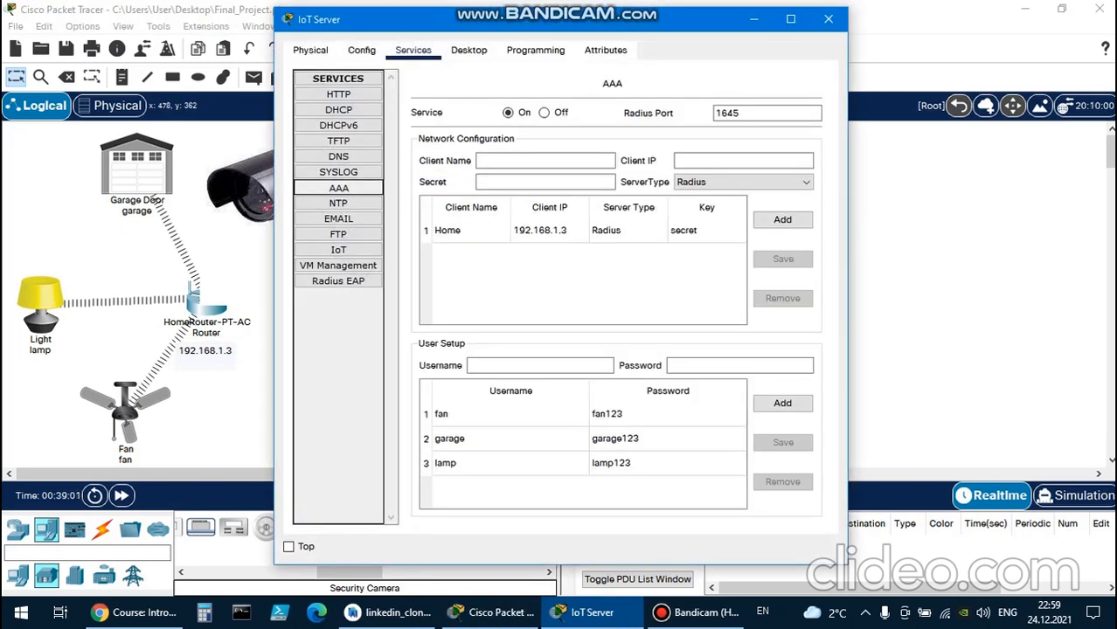
{"action": "left_click", "coordinate": [539, 365]}
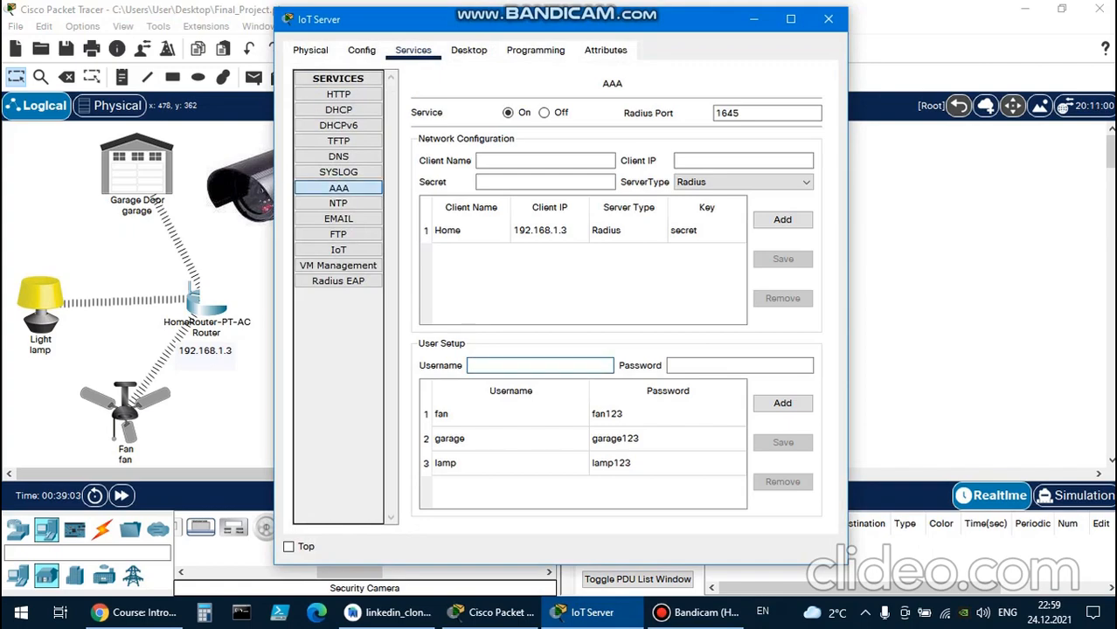
{"action": "left_click_drag", "start_coordinate": [560, 27], "coordinate": [867, 60]}
{"action": "type", "text": "cam"}
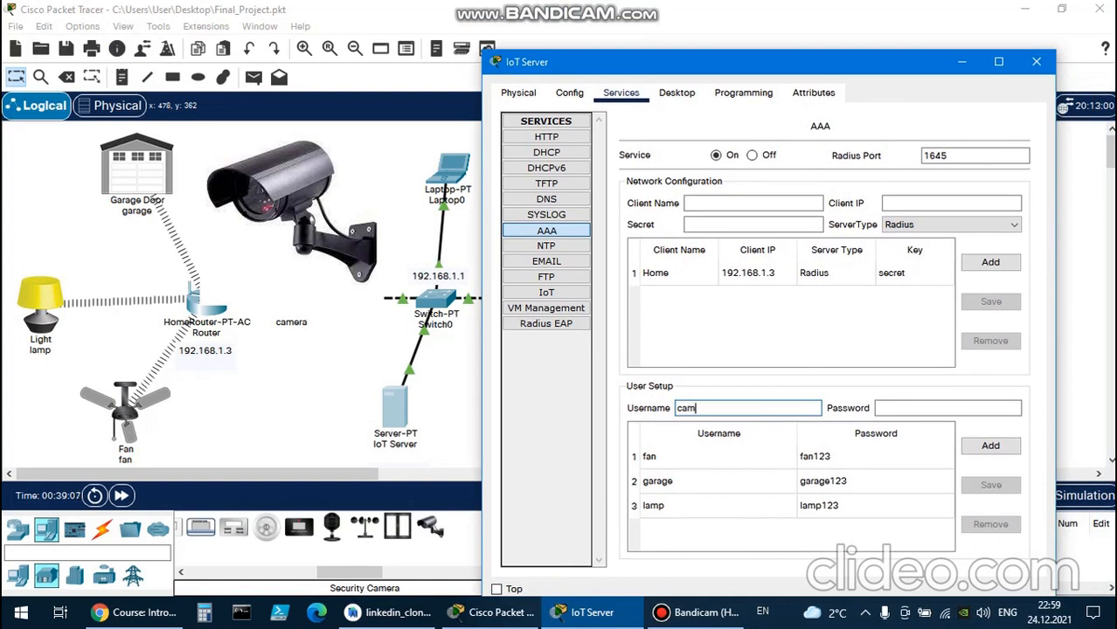
{"action": "type", "text": "era"}
{"action": "left_click", "coordinate": [917, 408]}
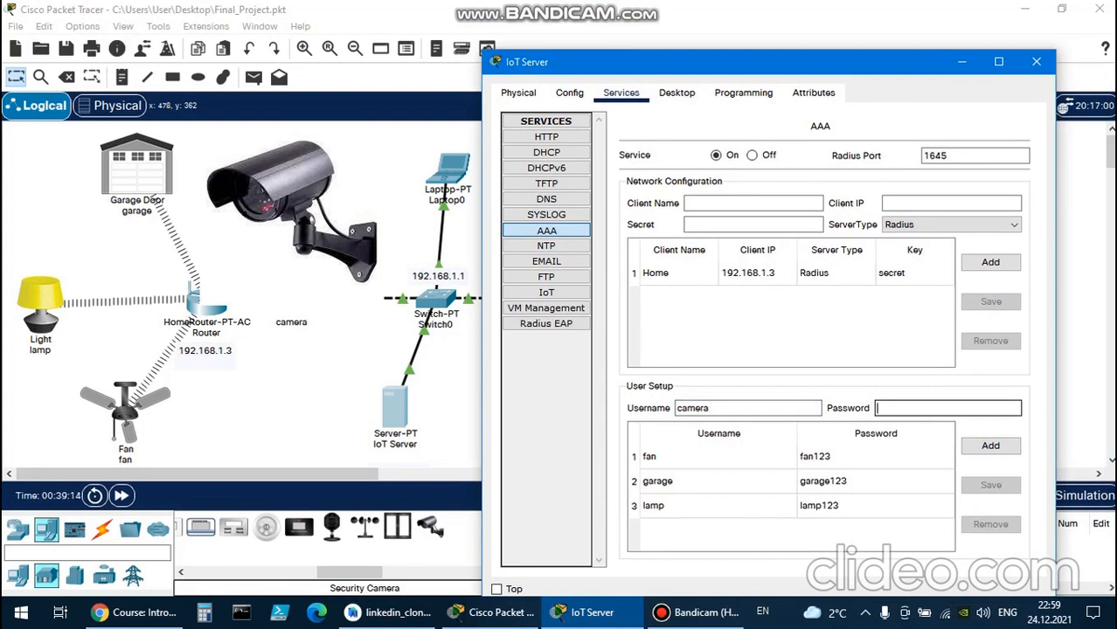
{"action": "type", "text": "camera123"}
{"action": "left_click", "coordinate": [990, 446]}
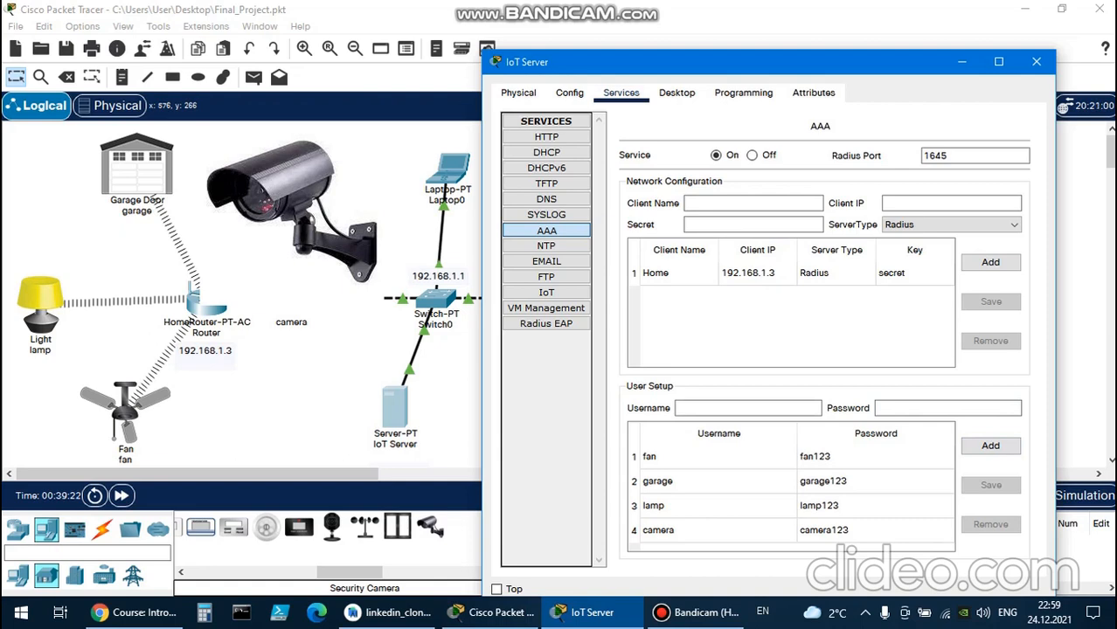
{"action": "left_click", "coordinate": [1035, 61]}
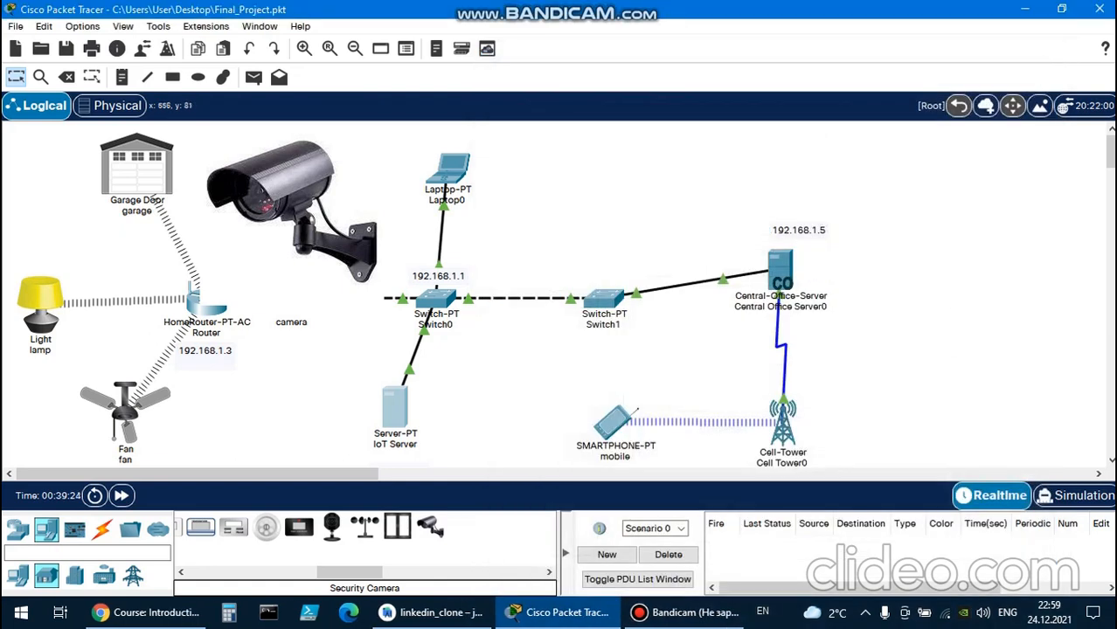
Review the camera's I/O configuration, physical view, global settings and desktop apps, then close its window.
{"action": "mouse_move", "coordinate": [319, 216]}
{"action": "left_mouse_down"}
{"action": "mouse_move", "coordinate": [273, 210]}
{"action": "mouse_move", "coordinate": [314, 216]}
{"action": "left_mouse_up"}
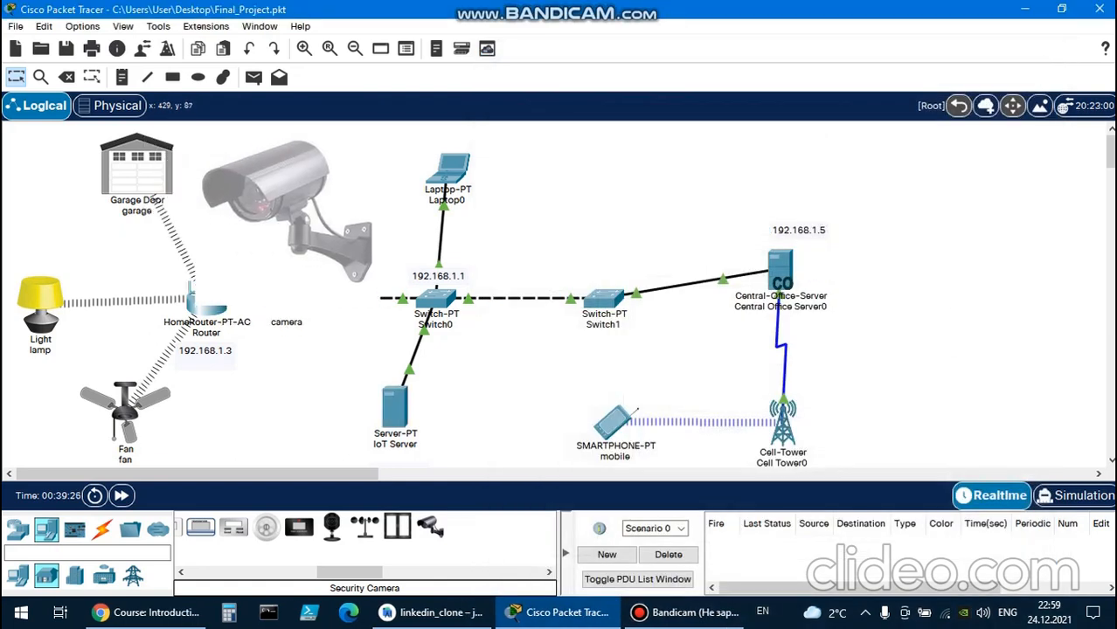
{"action": "left_click", "coordinate": [310, 189]}
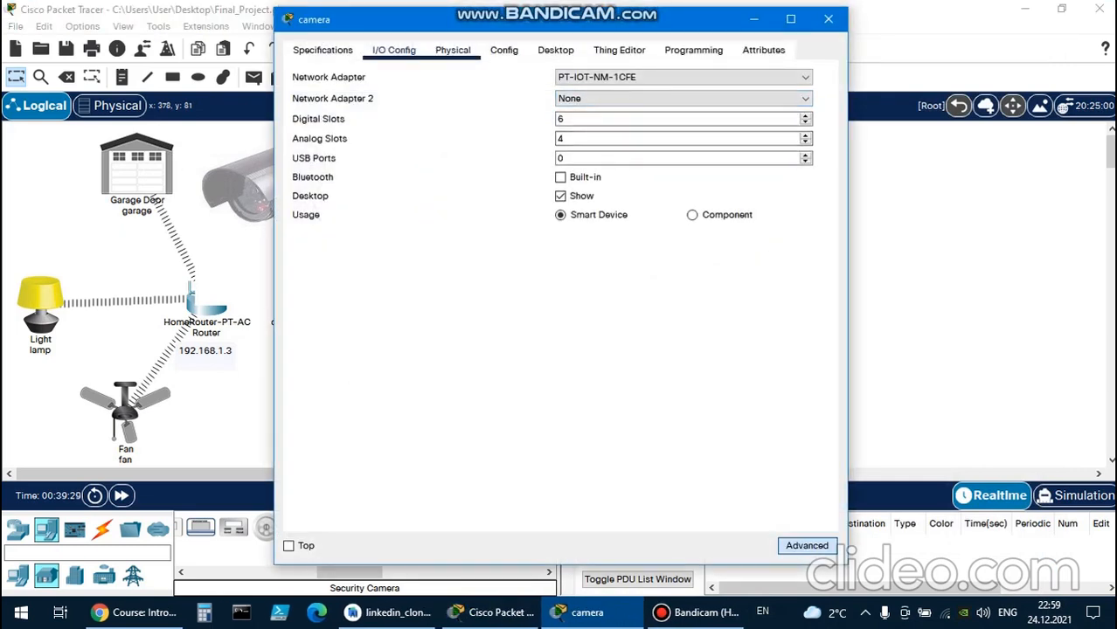
{"action": "left_click", "coordinate": [453, 50]}
{"action": "left_click", "coordinate": [503, 50]}
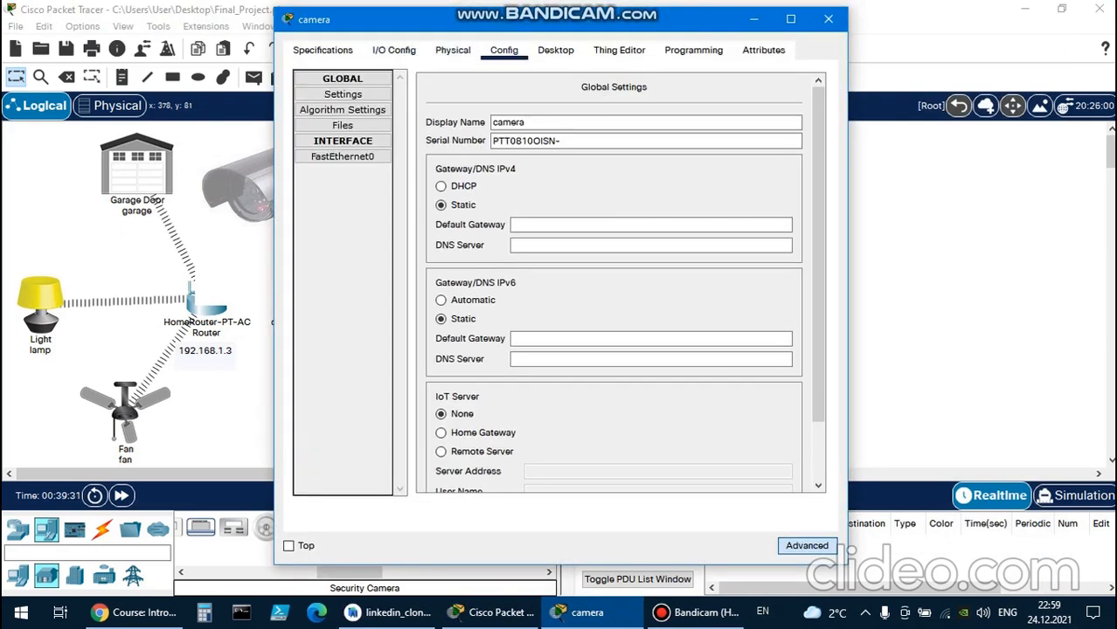
{"action": "left_click", "coordinate": [556, 50]}
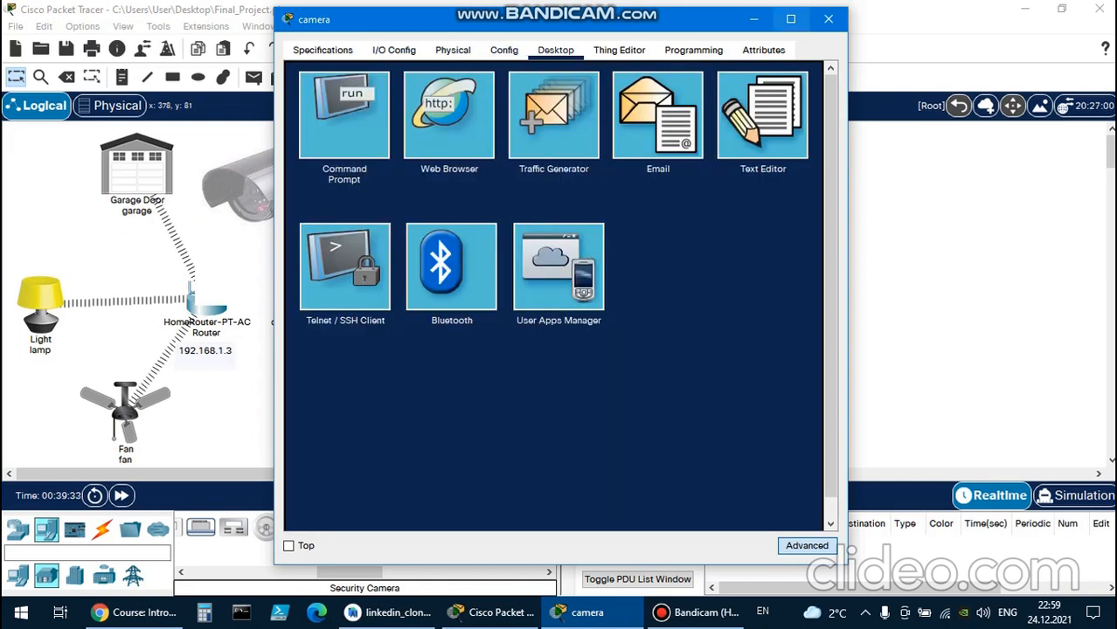
{"action": "left_click", "coordinate": [827, 18]}
Review the lamp's advanced view, physical view, global settings and Wireless0 authentication settings, then close its window.
{"action": "double_click", "coordinate": [40, 300]}
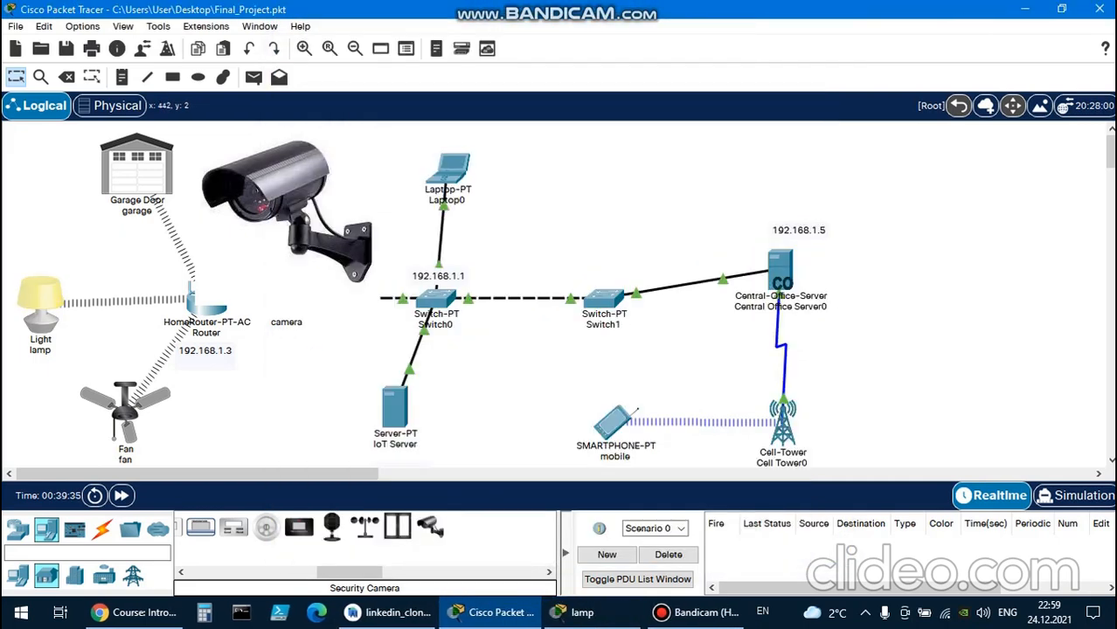
{"action": "left_click", "coordinate": [591, 612]}
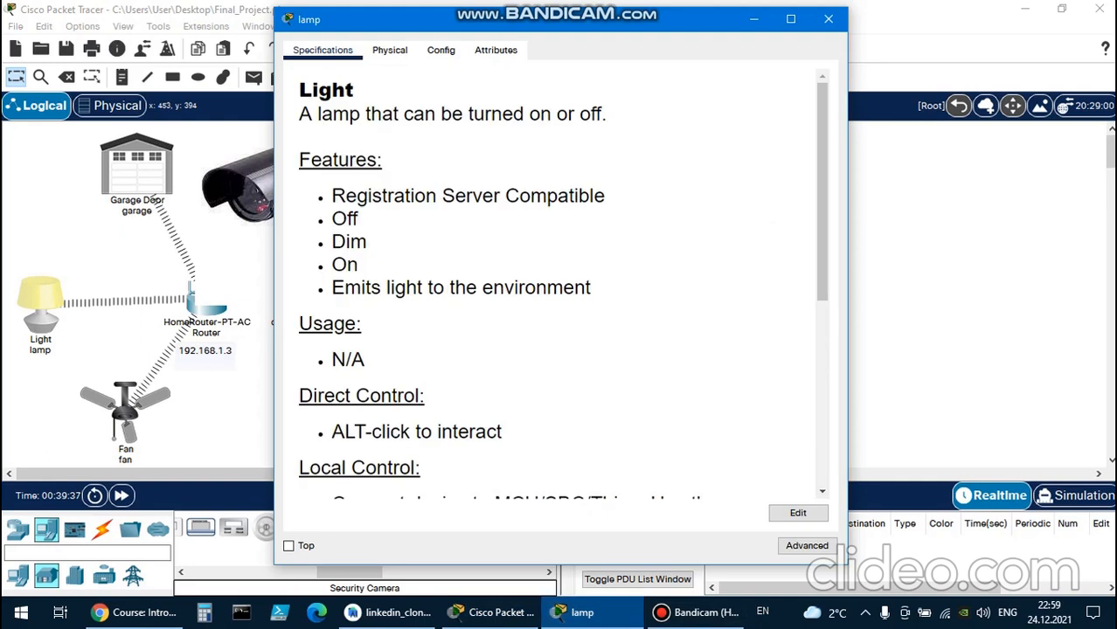
{"action": "left_click", "coordinate": [806, 546]}
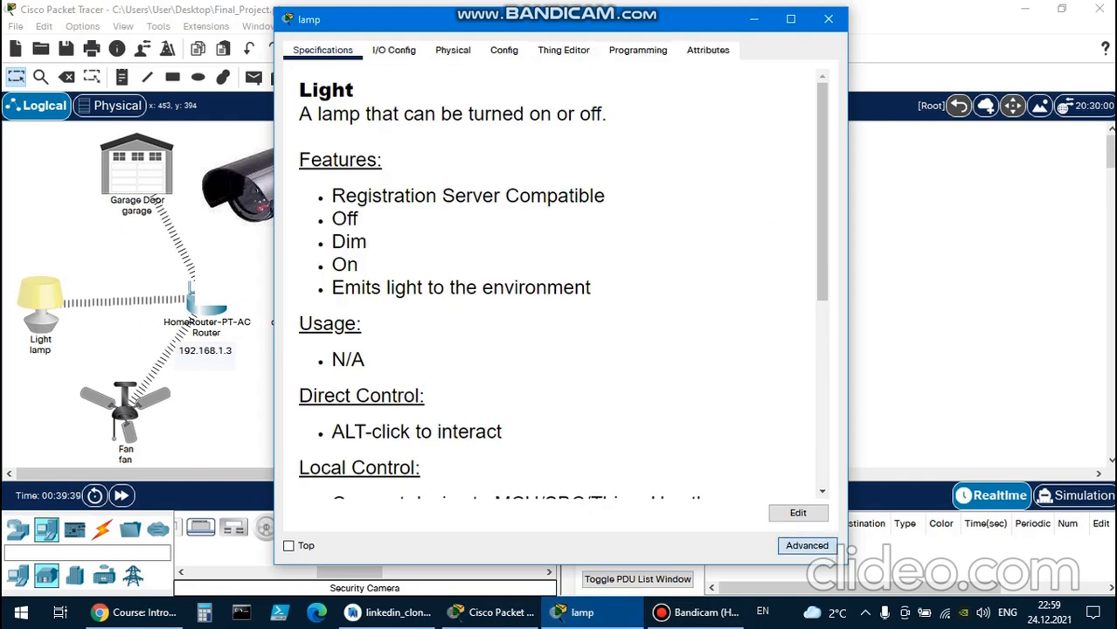
{"action": "left_click", "coordinate": [395, 50]}
{"action": "left_click", "coordinate": [452, 49]}
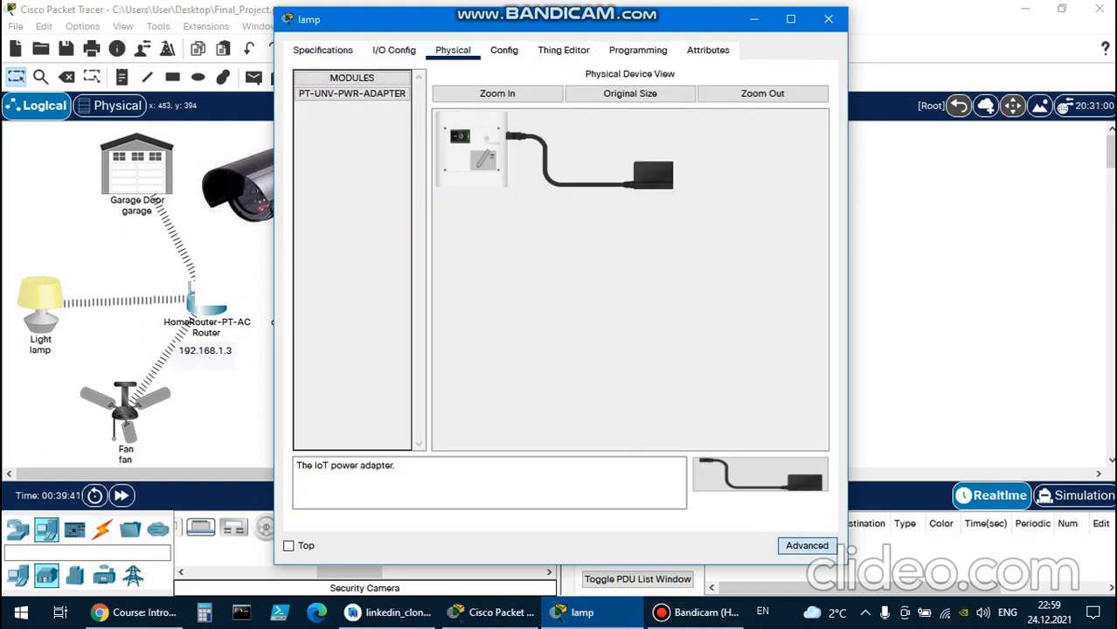
{"action": "left_click", "coordinate": [504, 50]}
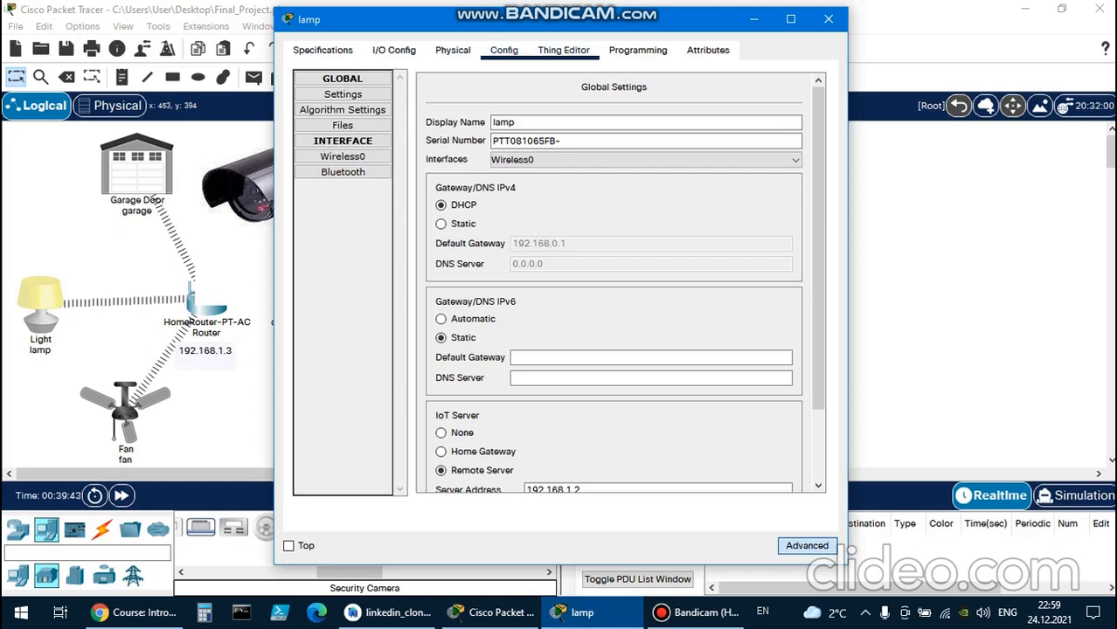
{"action": "left_click", "coordinate": [342, 156]}
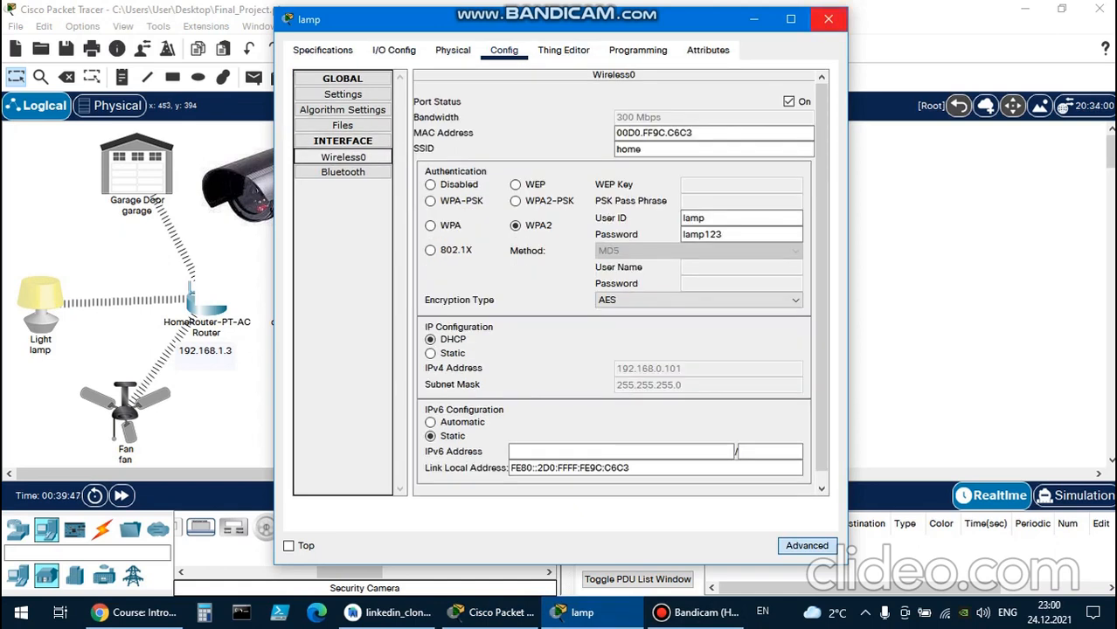
{"action": "left_click", "coordinate": [827, 19]}
Compare with the camera's physical view, desktop apps, global settings and FastEthernet0 interface settings.
{"action": "left_click", "coordinate": [280, 192]}
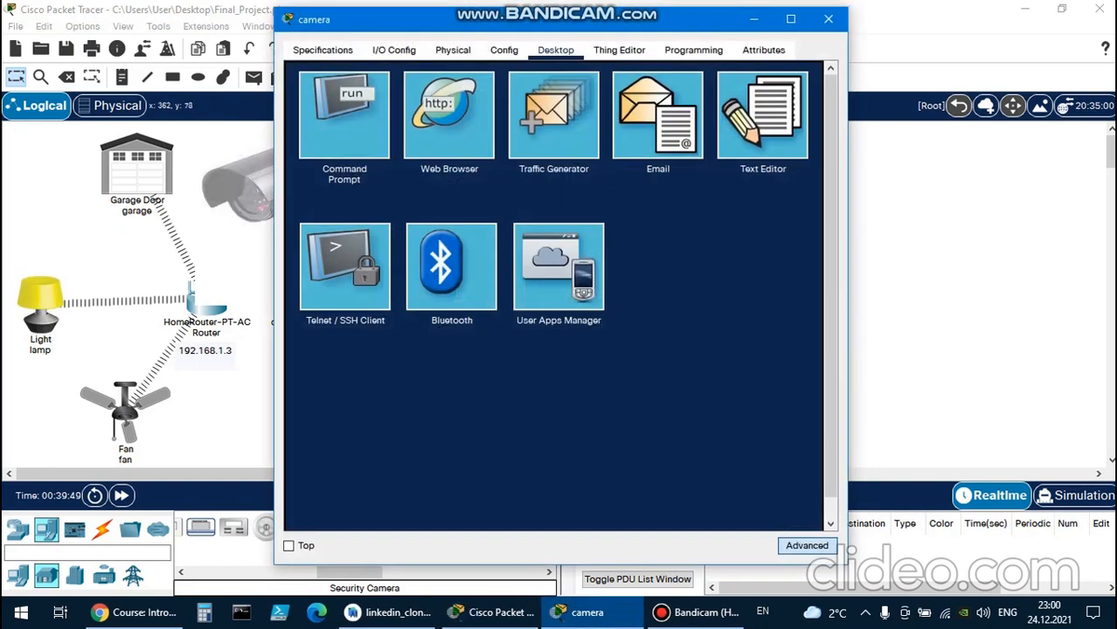
{"action": "left_click", "coordinate": [453, 50]}
{"action": "left_click", "coordinate": [504, 49]}
{"action": "left_click", "coordinate": [556, 49]}
{"action": "left_click", "coordinate": [452, 50]}
{"action": "left_click", "coordinate": [505, 50]}
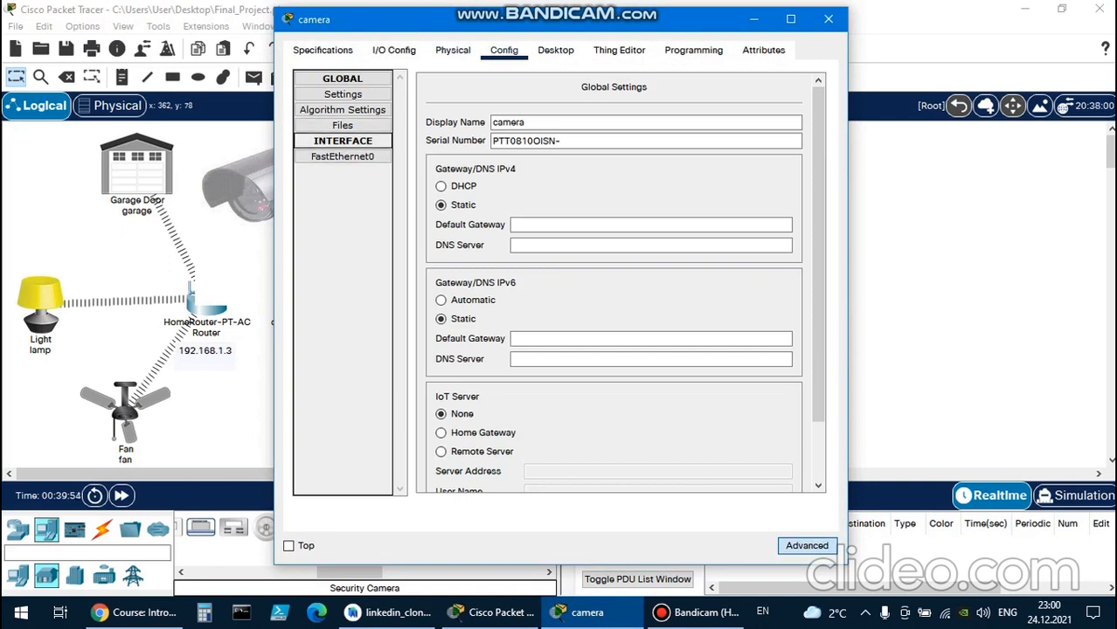
{"action": "left_click", "coordinate": [342, 157]}
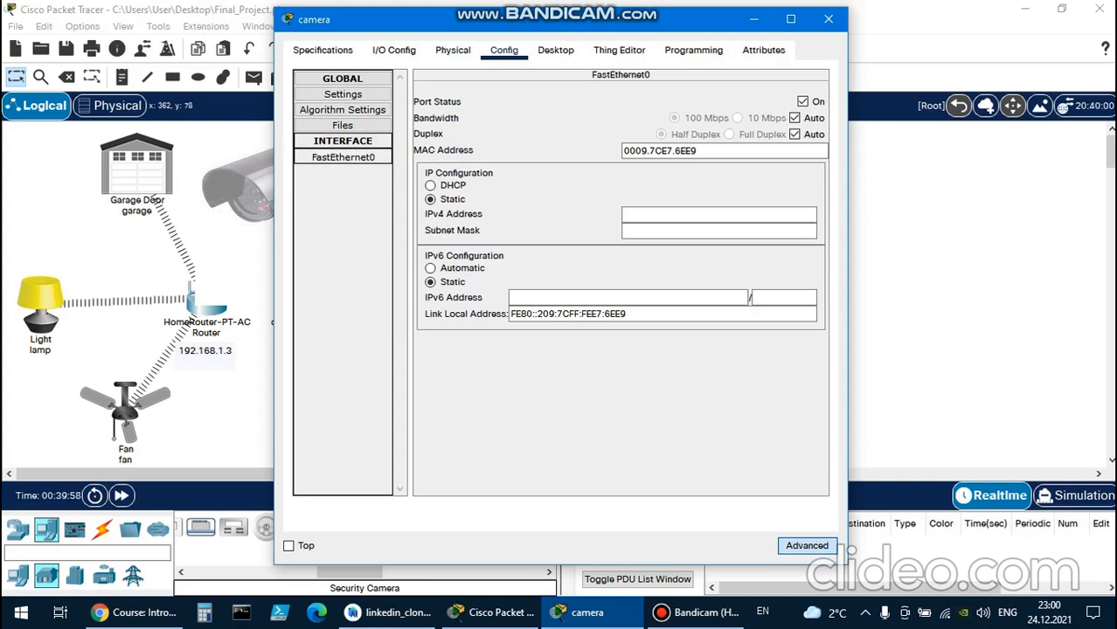
Check the camera's file manager, algorithm settings, I/O configuration and IoT server settings, then close its window.
{"action": "left_click", "coordinate": [343, 141]}
{"action": "left_click", "coordinate": [342, 126]}
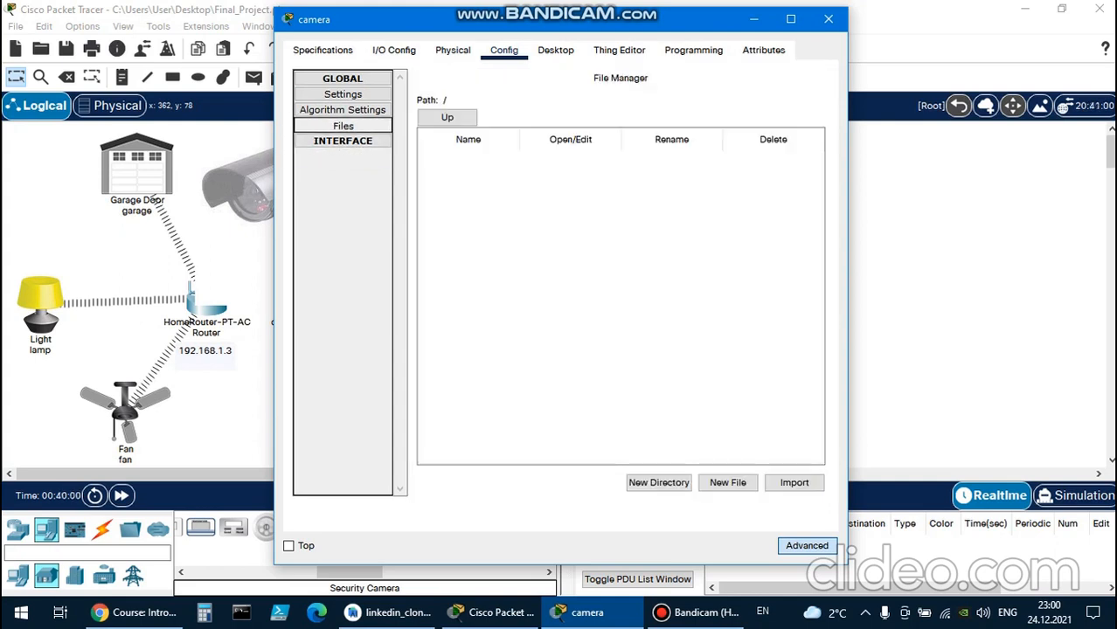
{"action": "left_click", "coordinate": [342, 110]}
{"action": "left_click", "coordinate": [342, 95]}
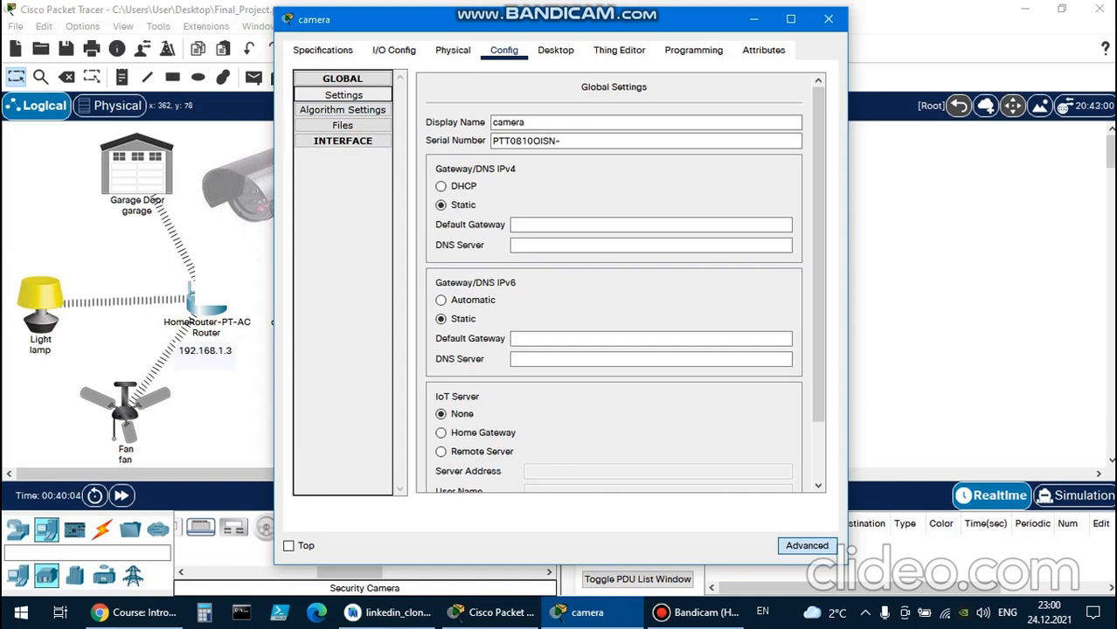
{"action": "left_click", "coordinate": [394, 51]}
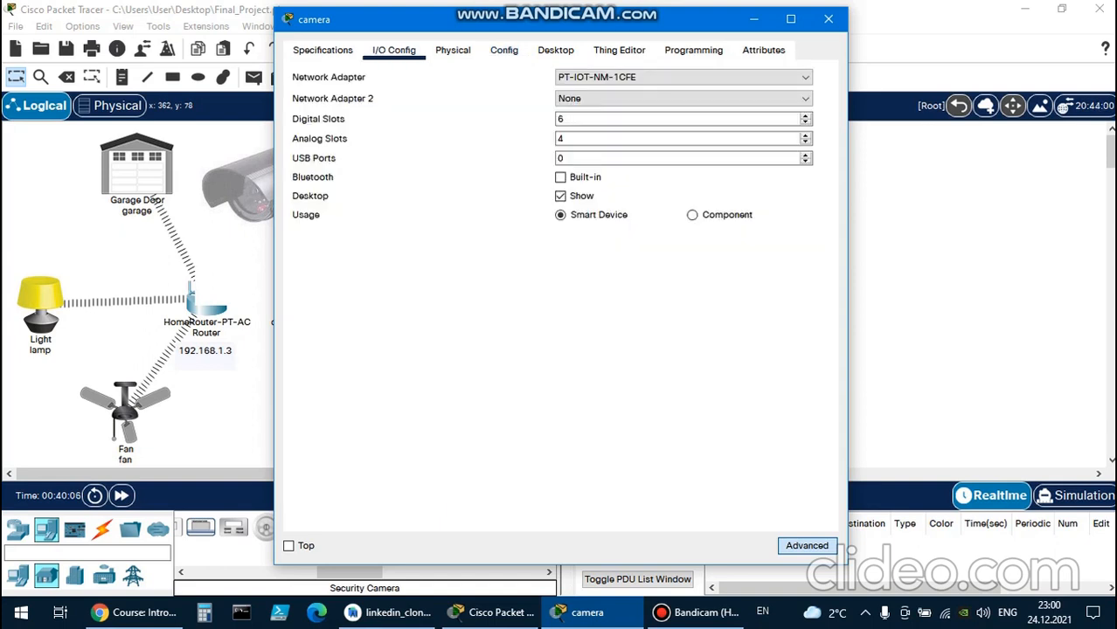
{"action": "left_click", "coordinate": [556, 50]}
{"action": "left_click", "coordinate": [503, 50]}
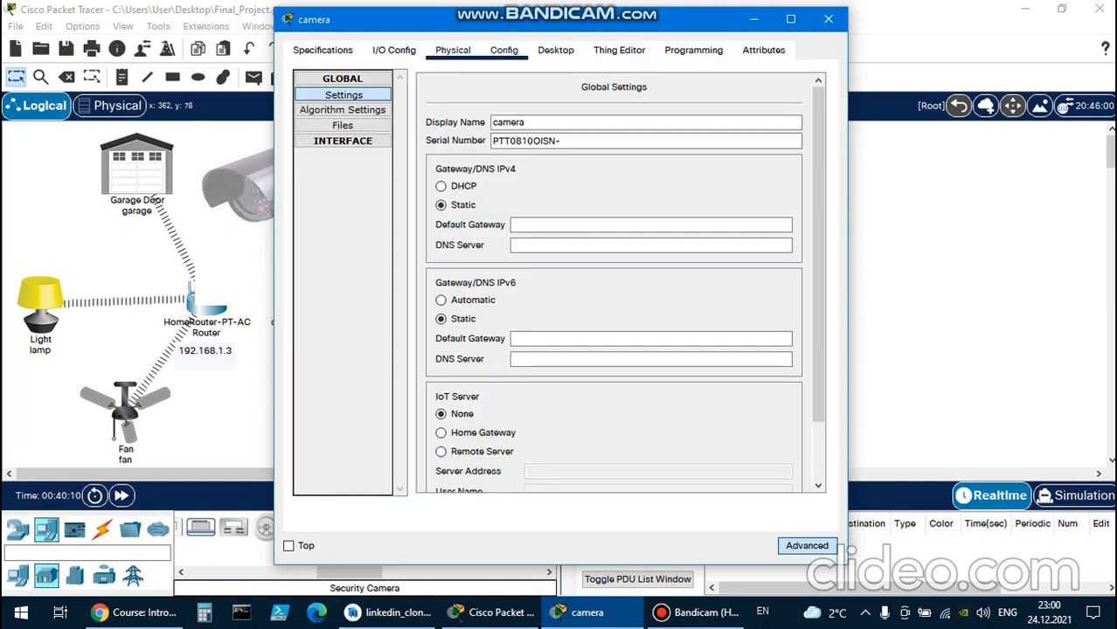
{"action": "scroll", "coordinate": [489, 301], "scroll_direction": "down", "scroll_amount": 2}
{"action": "scroll", "coordinate": [489, 301], "scroll_direction": "up", "scroll_amount": 2}
{"action": "left_click", "coordinate": [828, 19]}
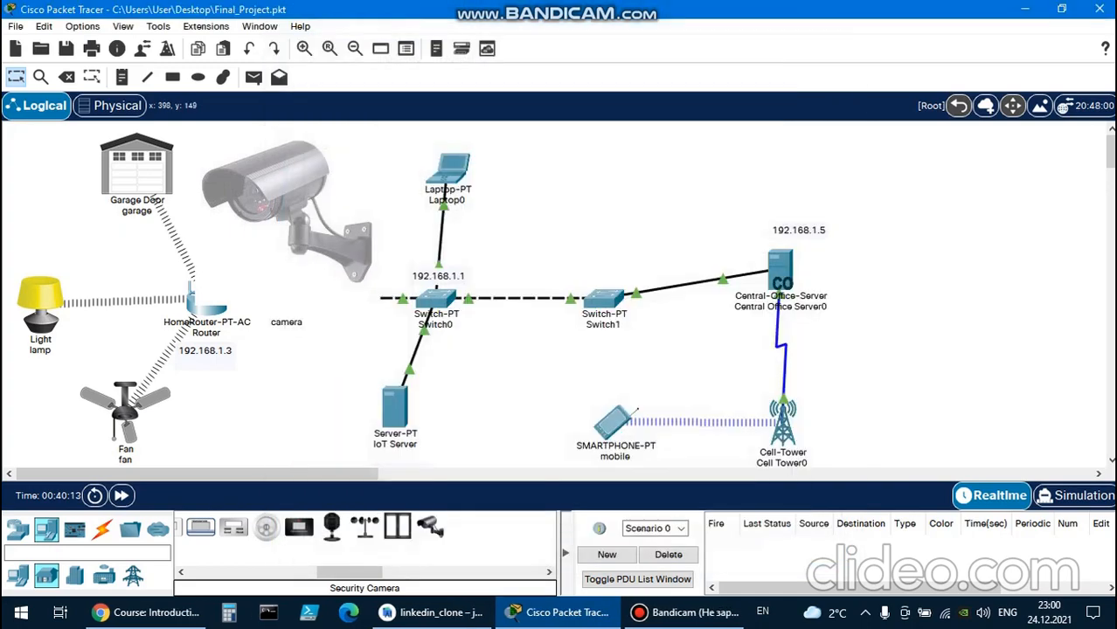
Close the reopened camera window and delete the camera from the workspace.
{"action": "left_click", "coordinate": [292, 257]}
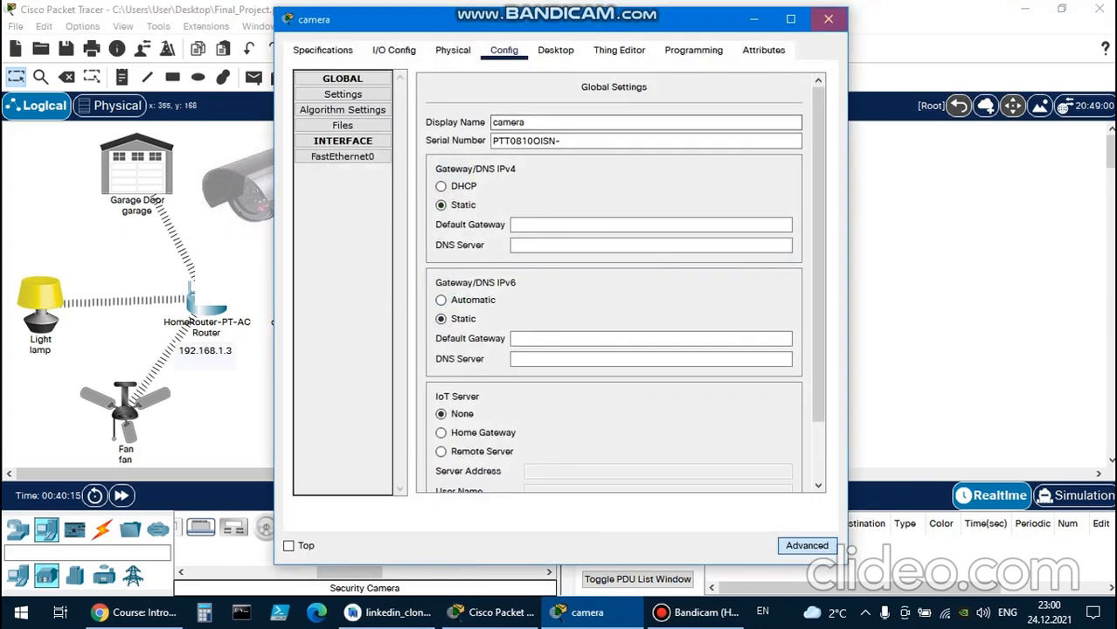
{"action": "left_click", "coordinate": [829, 19]}
{"action": "key", "text": "Delete"}
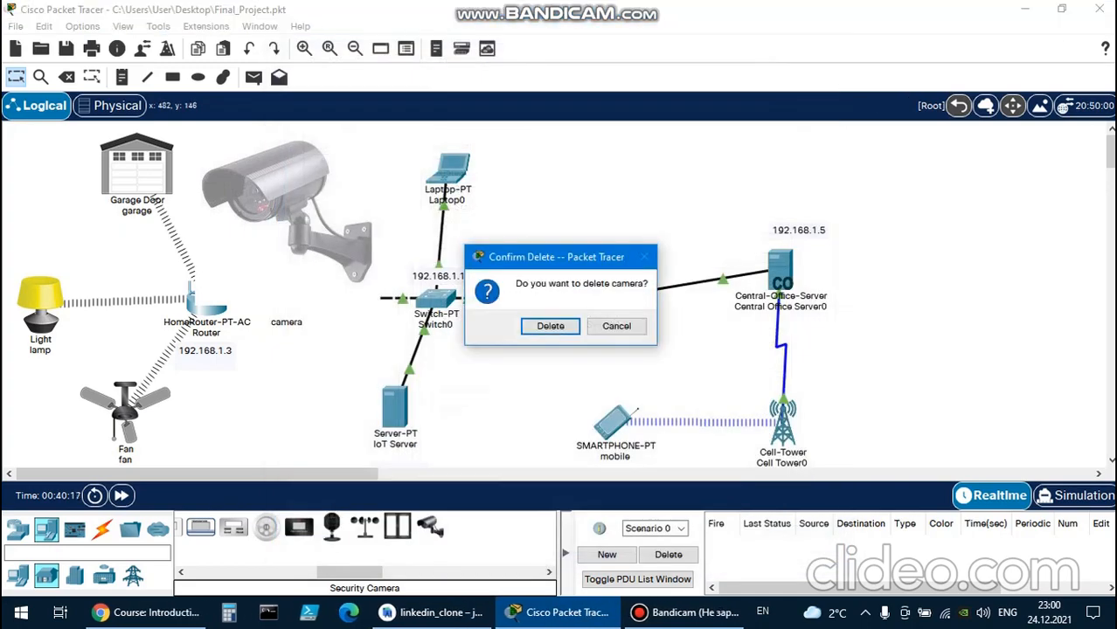
{"action": "left_click", "coordinate": [549, 325]}
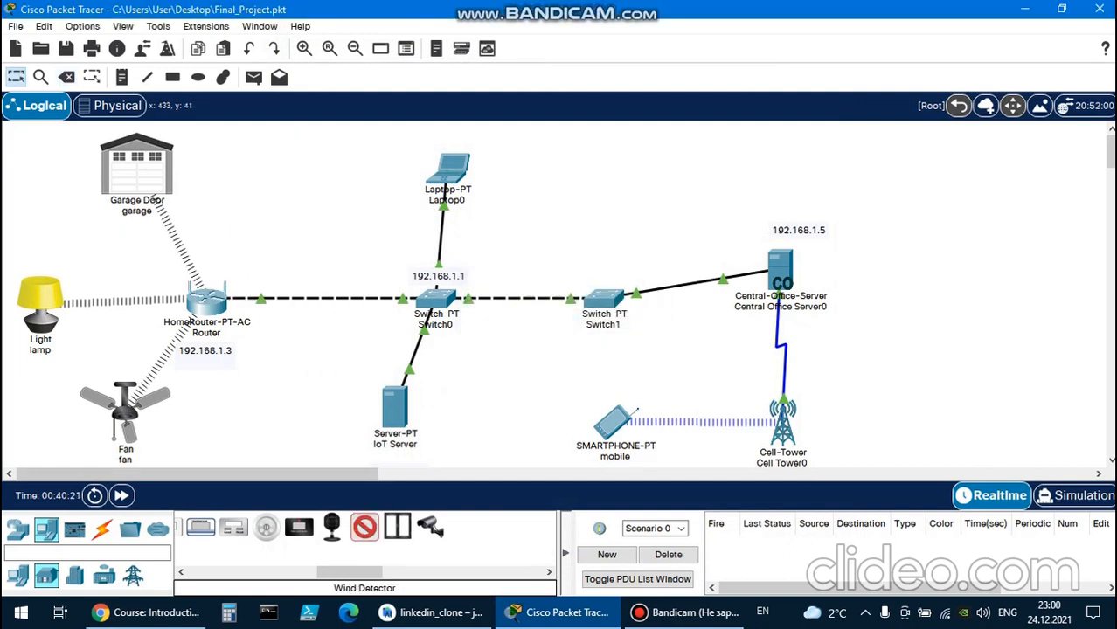
Place a Wind Detector in the workspace above the router, between the garage door and the laptop.
{"action": "left_click", "coordinate": [363, 527]}
{"action": "left_click", "coordinate": [262, 185]}
{"action": "double_click", "coordinate": [262, 190]}
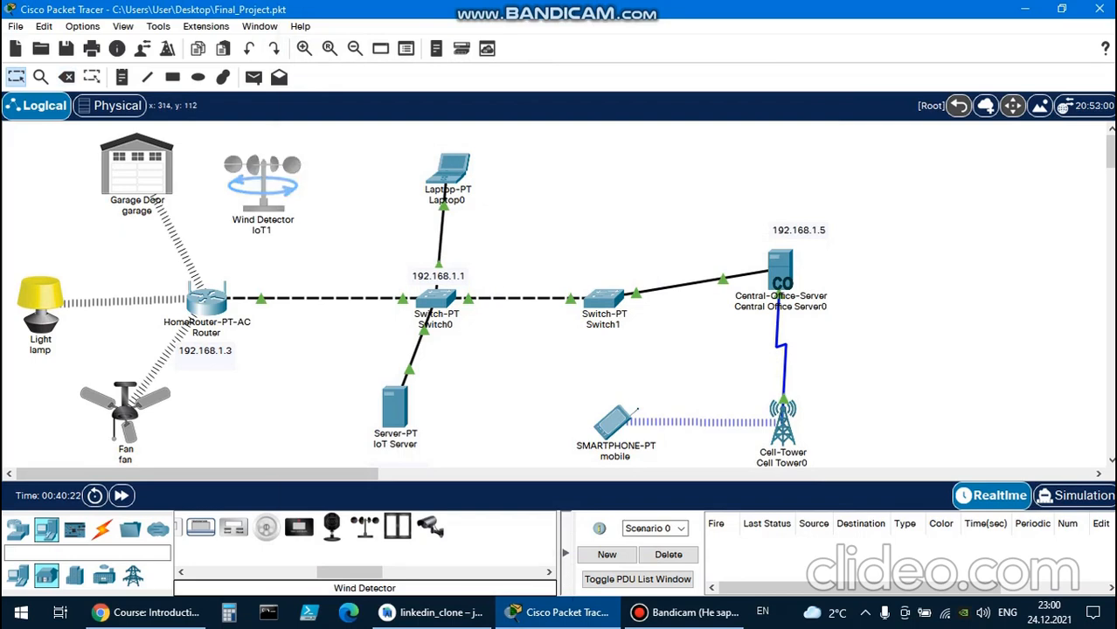
Try to set the Wind Detector's Wireless0 authentication to WPA2 in its advanced configuration, then close its window.
{"action": "left_click", "coordinate": [572, 612]}
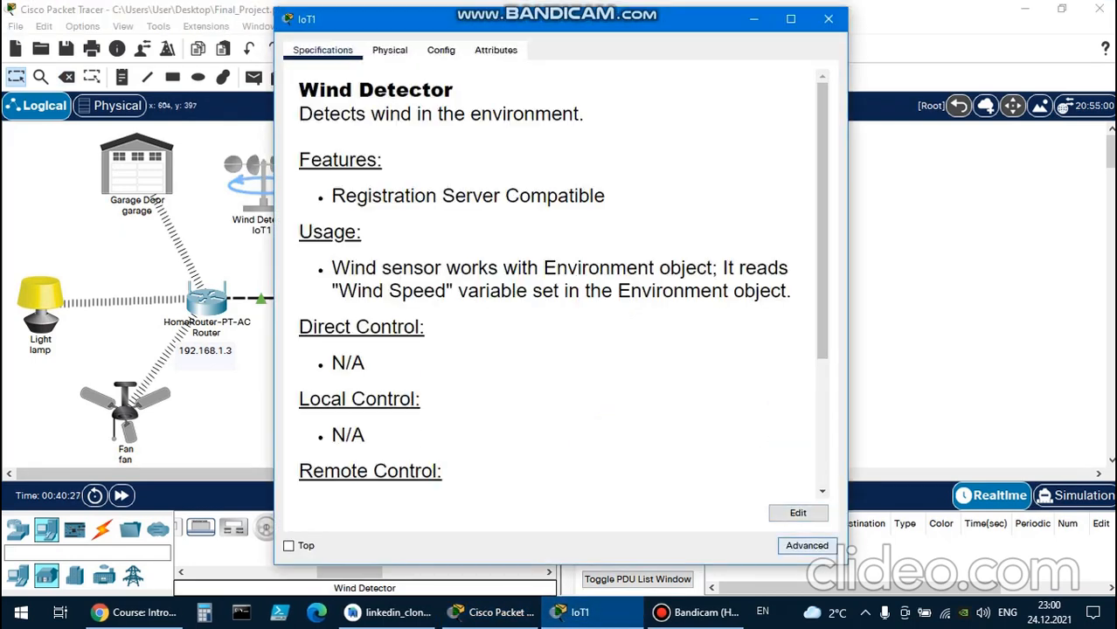
{"action": "left_click", "coordinate": [807, 545]}
{"action": "left_click", "coordinate": [503, 50]}
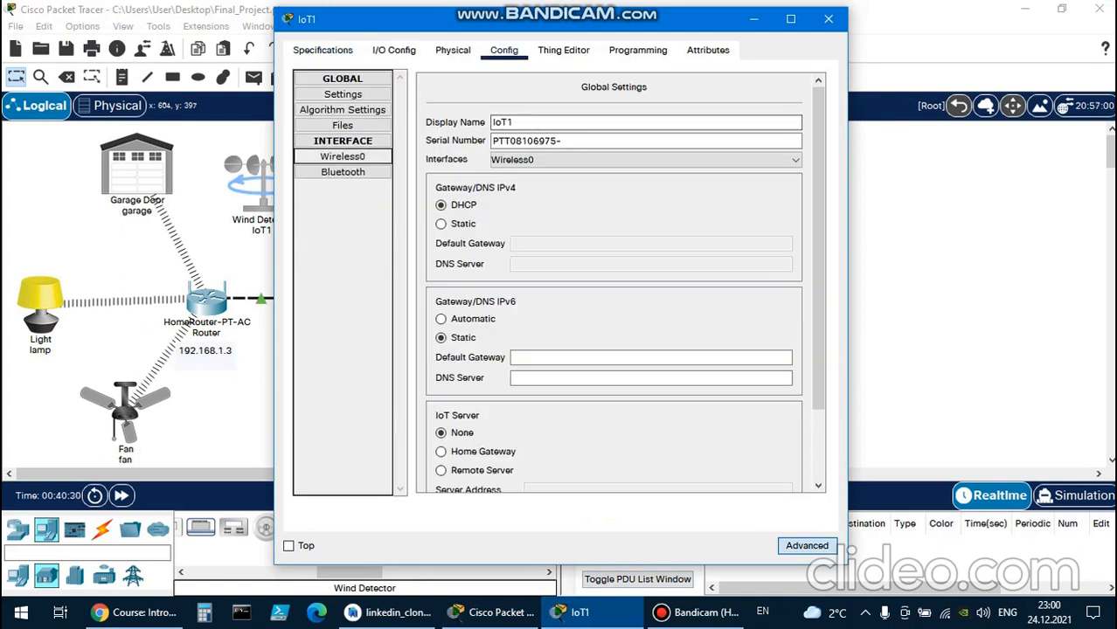
{"action": "left_click", "coordinate": [342, 157]}
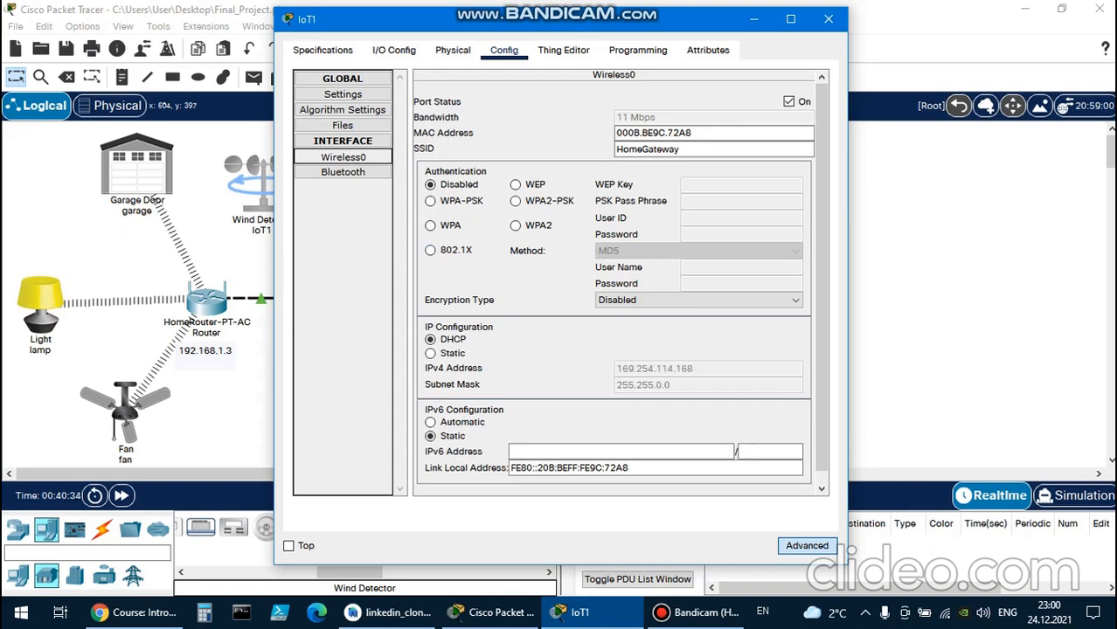
{"action": "left_click", "coordinate": [516, 225]}
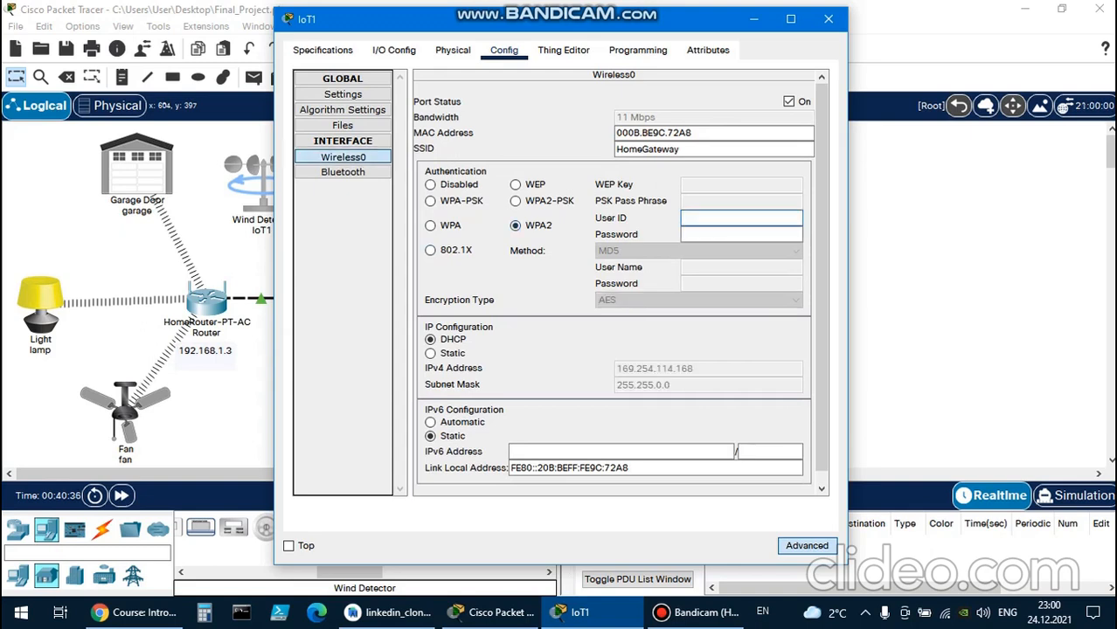
{"action": "left_click", "coordinate": [828, 18]}
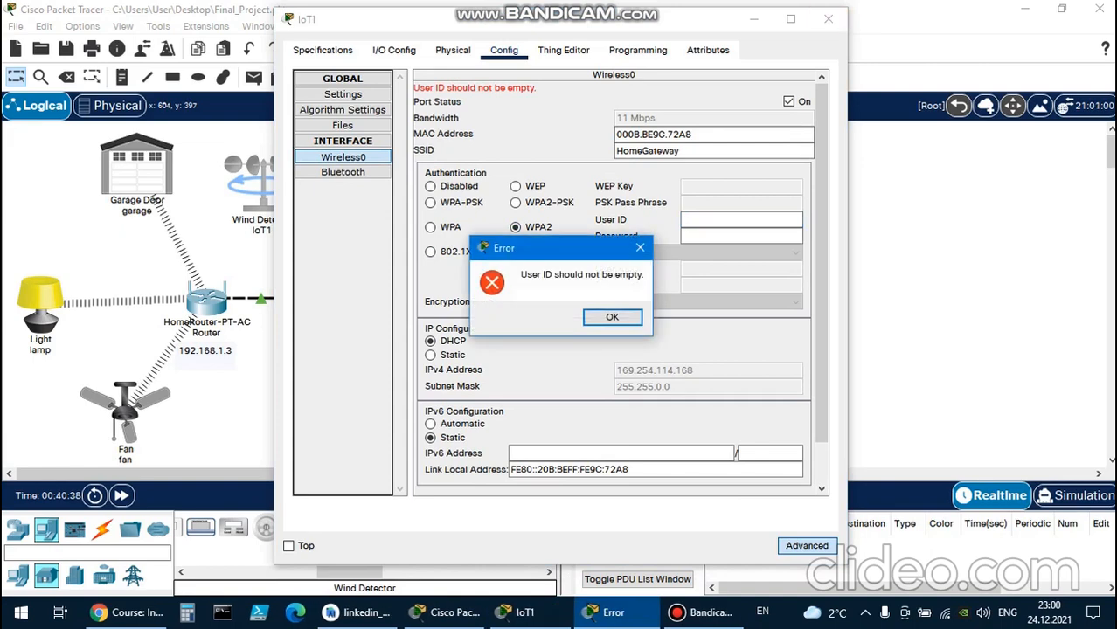
{"action": "left_click", "coordinate": [603, 316]}
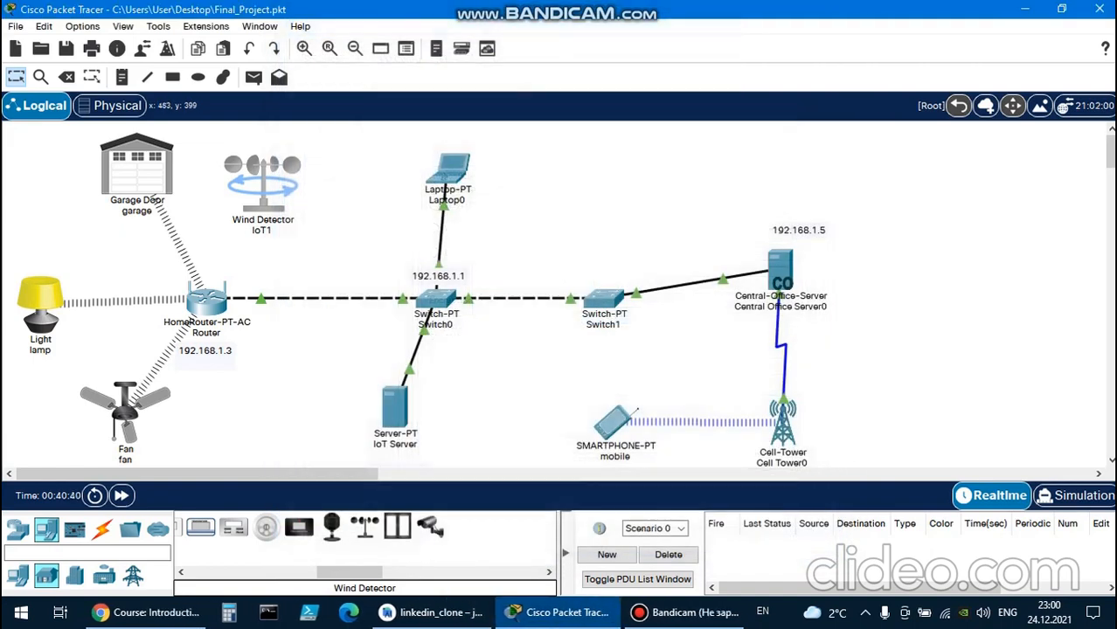
Open the IoT Server's AAA service and rename the Wind Detector in the workspace as wind.
{"action": "left_click", "coordinate": [394, 406]}
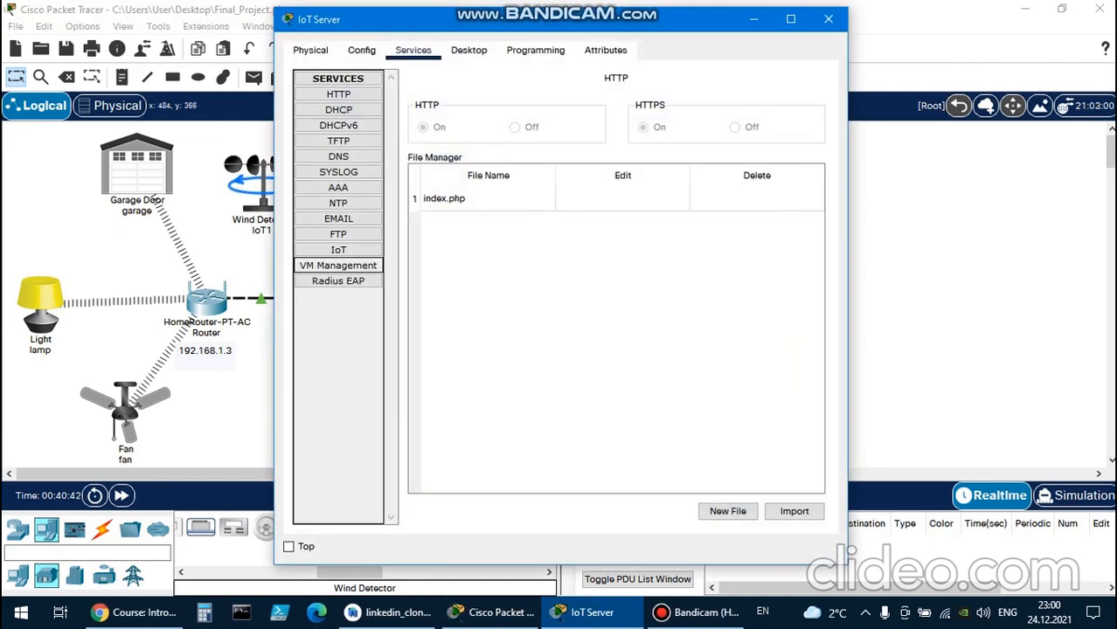
{"action": "left_click", "coordinate": [338, 187]}
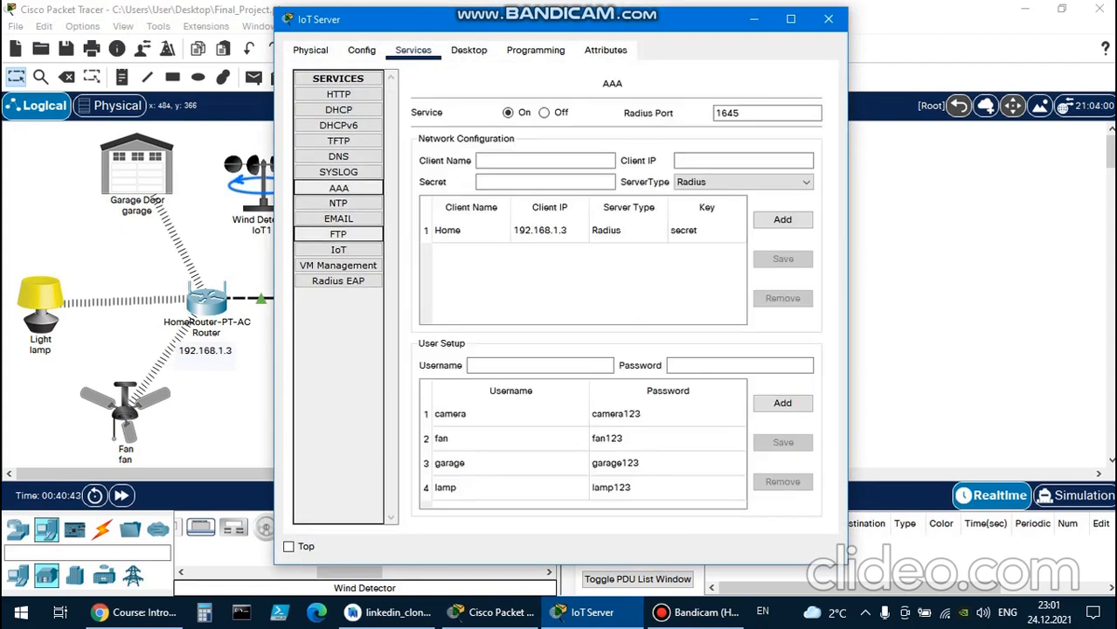
{"action": "double_click", "coordinate": [261, 231]}
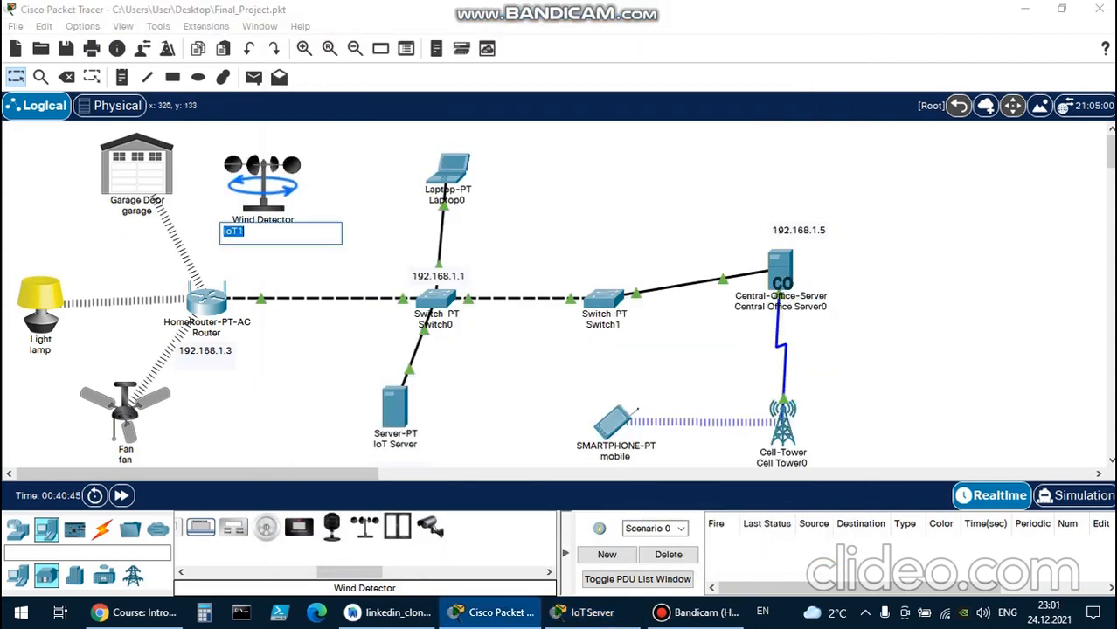
{"action": "type", "text": "wind"}
{"action": "key", "text": "Return"}
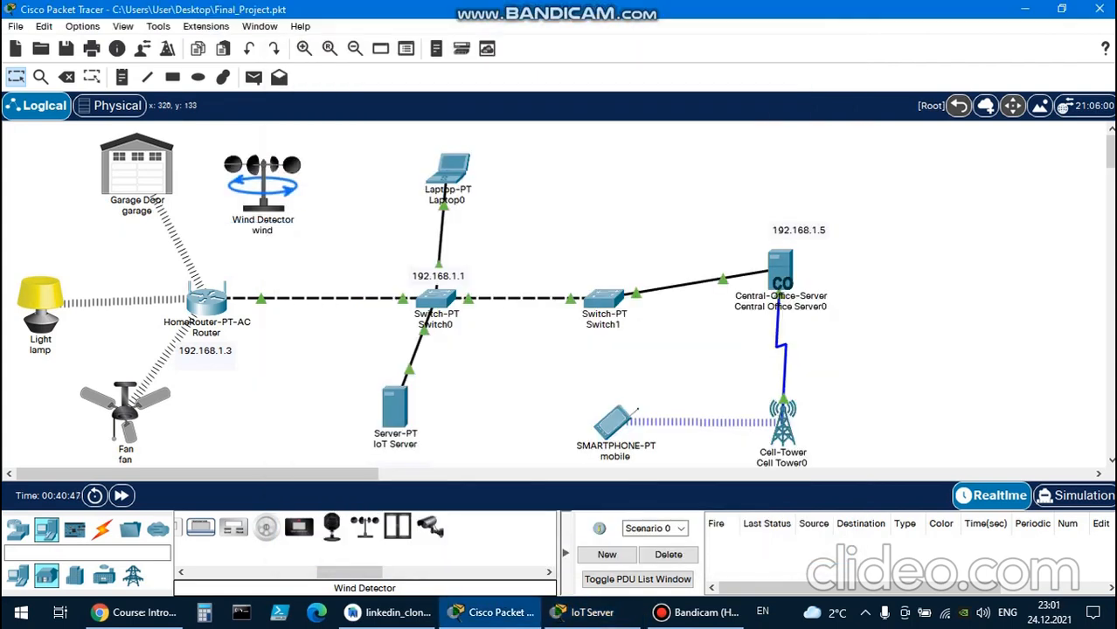
Remove the camera user from the IoT Server's AAA user setup.
{"action": "left_click", "coordinate": [584, 611]}
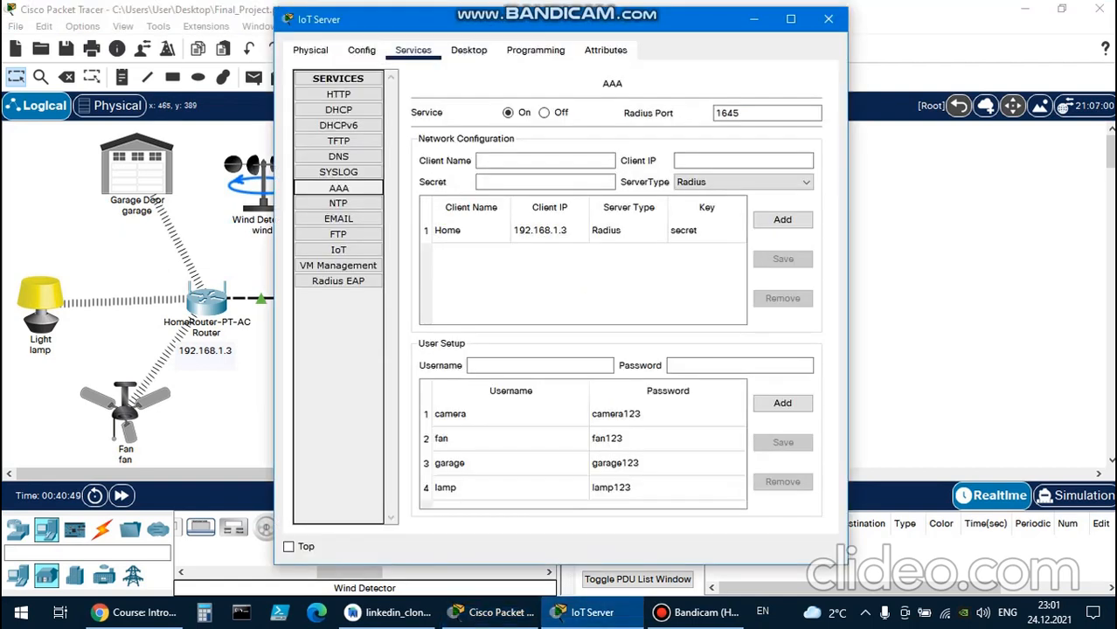
{"action": "left_click", "coordinate": [510, 414]}
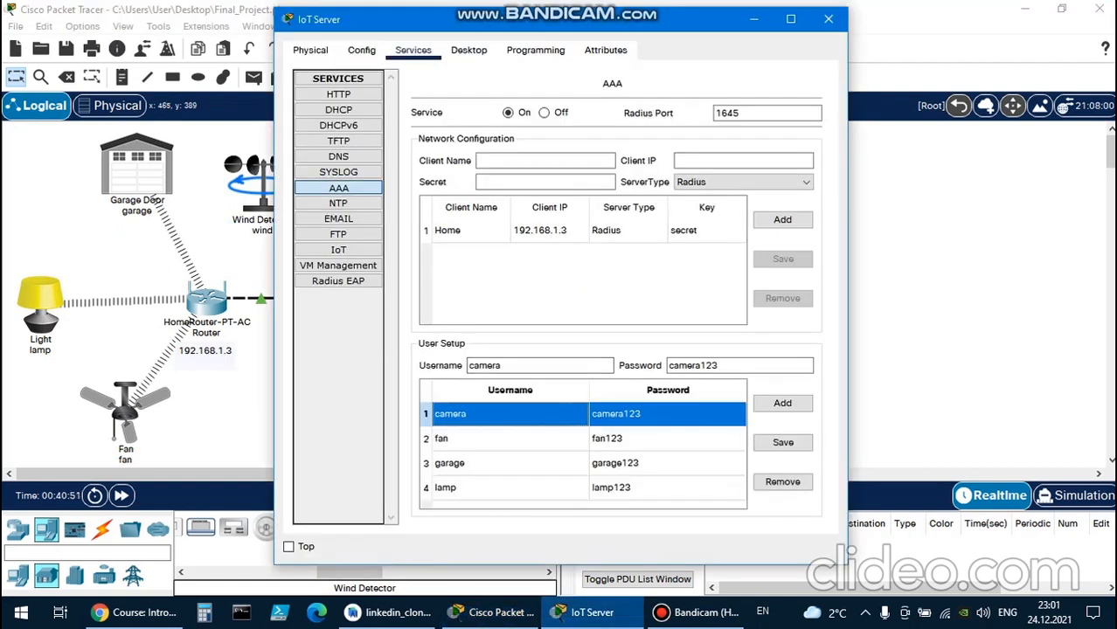
{"action": "left_click", "coordinate": [782, 482]}
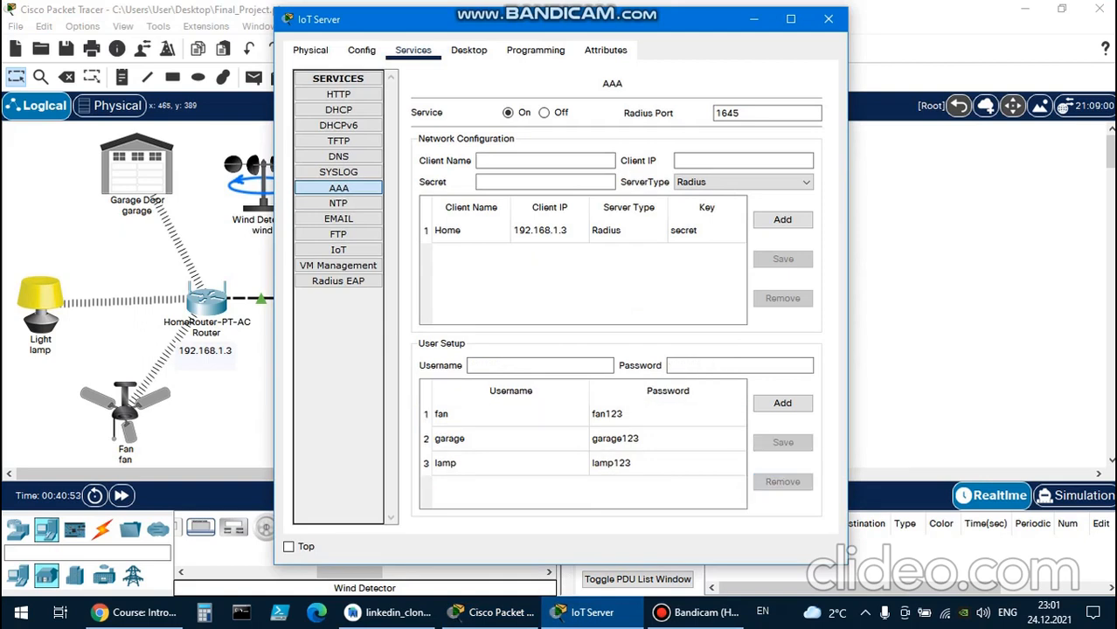
Add a user named wind with its account password to the AAA user setup, and close the server's window.
{"action": "left_click", "coordinate": [533, 365]}
{"action": "type", "text": "w"}
{"action": "left_click", "coordinate": [726, 365]}
{"action": "type", "text": "wind"}
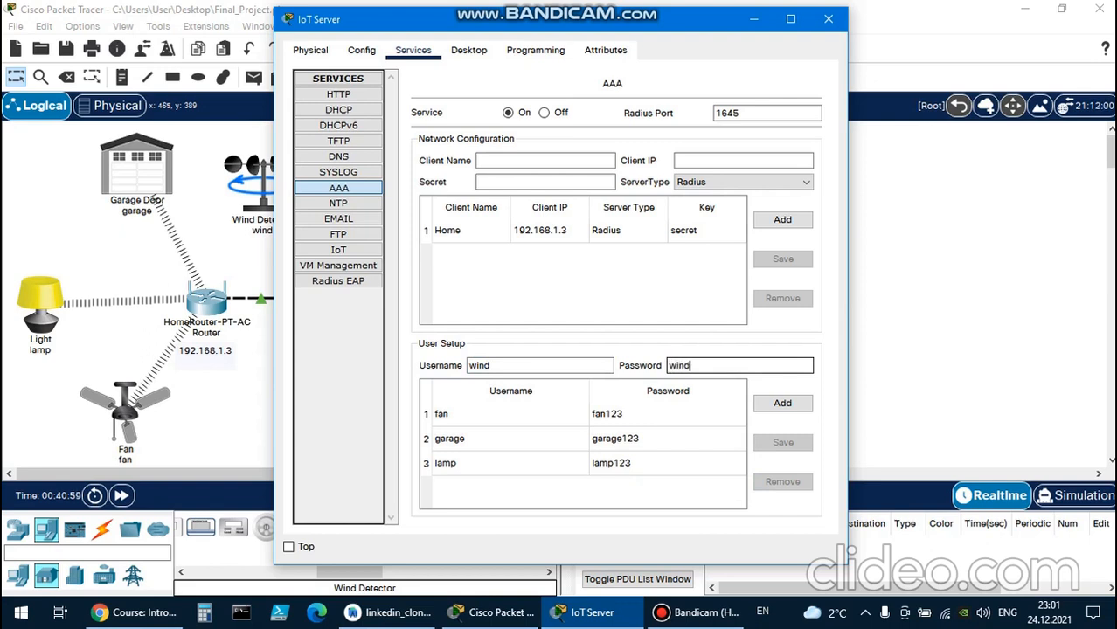
{"action": "type", "text": "123"}
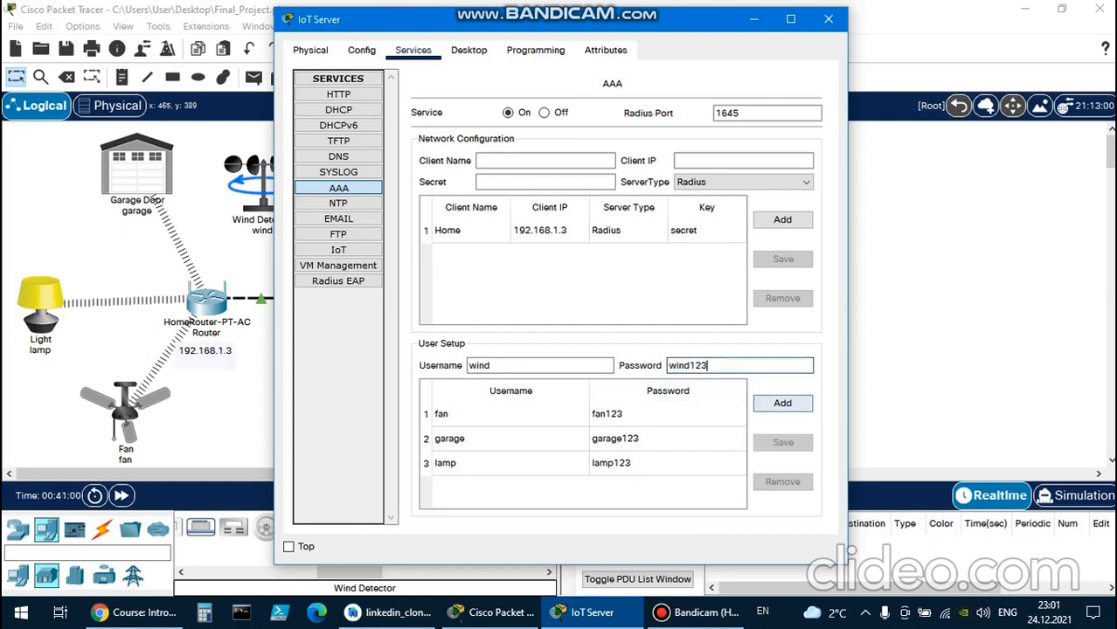
{"action": "left_click", "coordinate": [782, 403]}
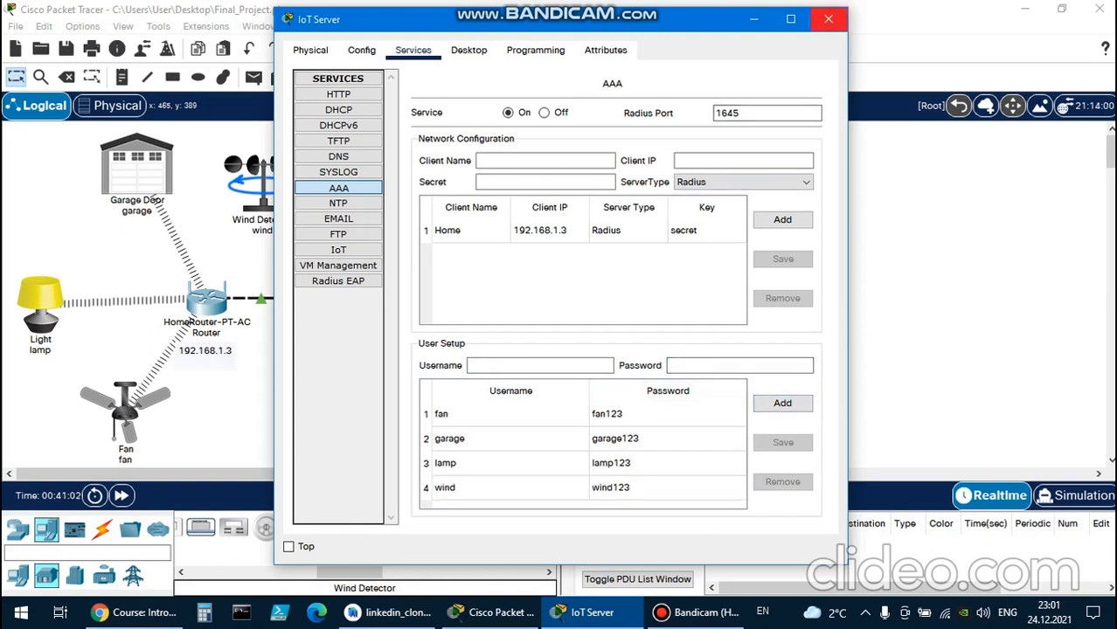
{"action": "left_click", "coordinate": [828, 18]}
Set the Wind Detector's Wireless0 authentication to WPA2 with user ID wind and its account password.
{"action": "left_click", "coordinate": [262, 184]}
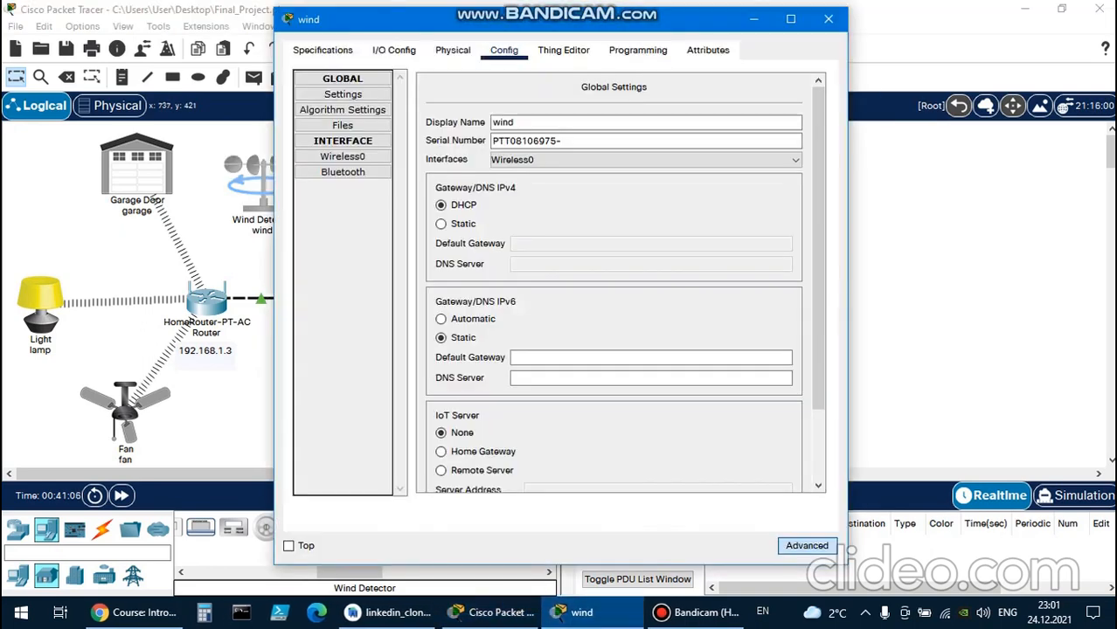
{"action": "left_click", "coordinate": [342, 157]}
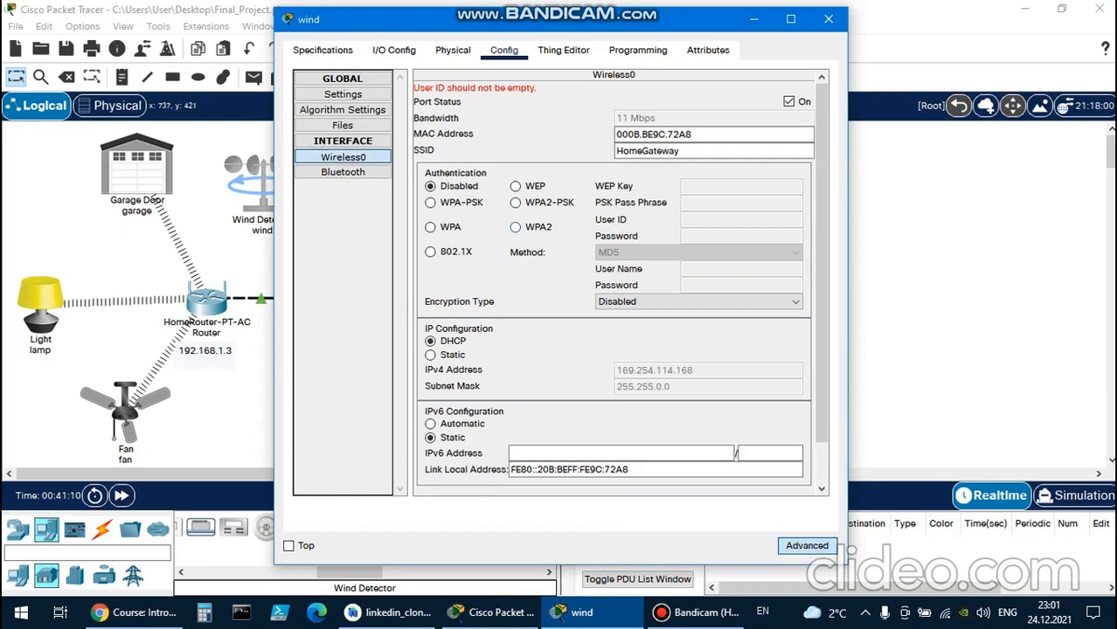
{"action": "left_click", "coordinate": [516, 227]}
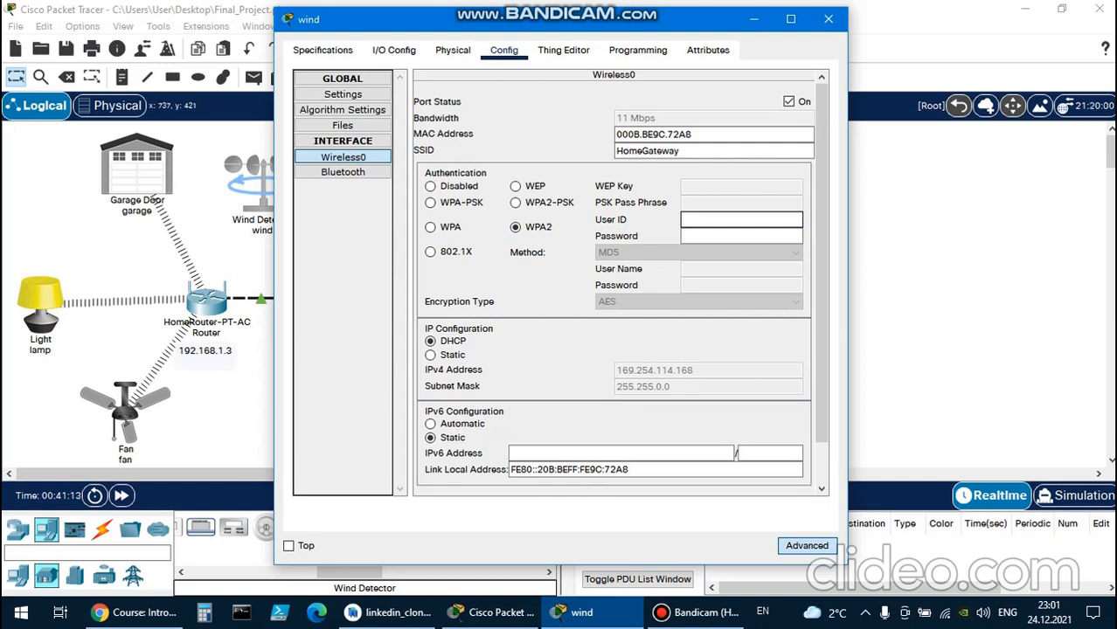
{"action": "type", "text": "wind"}
{"action": "key", "text": "Tab"}
{"action": "type", "text": "wind"}
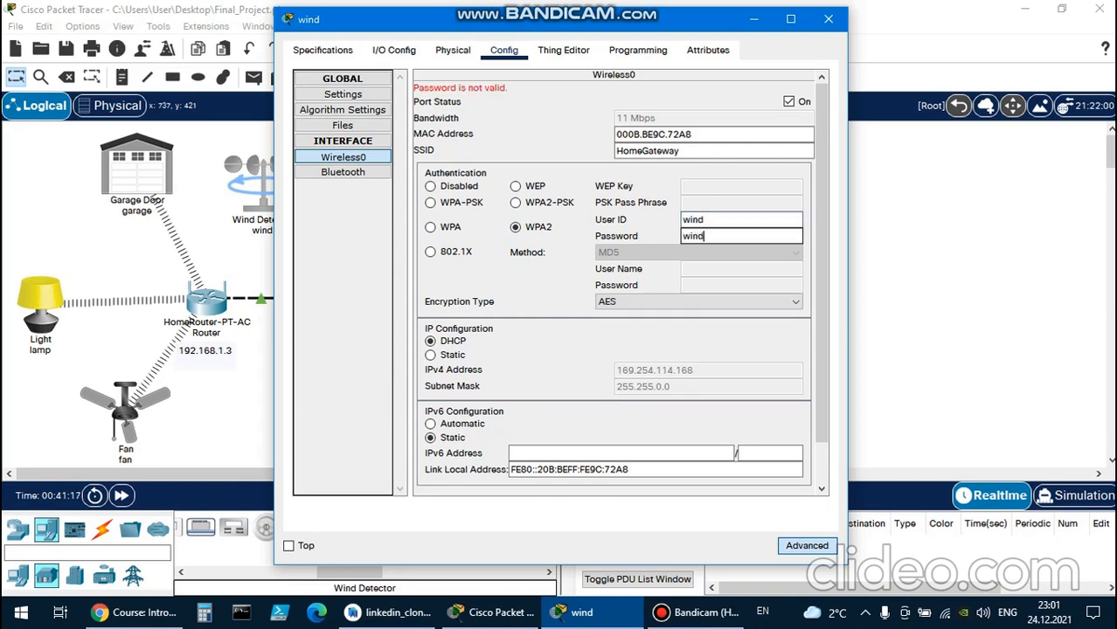
{"action": "type", "text": "123"}
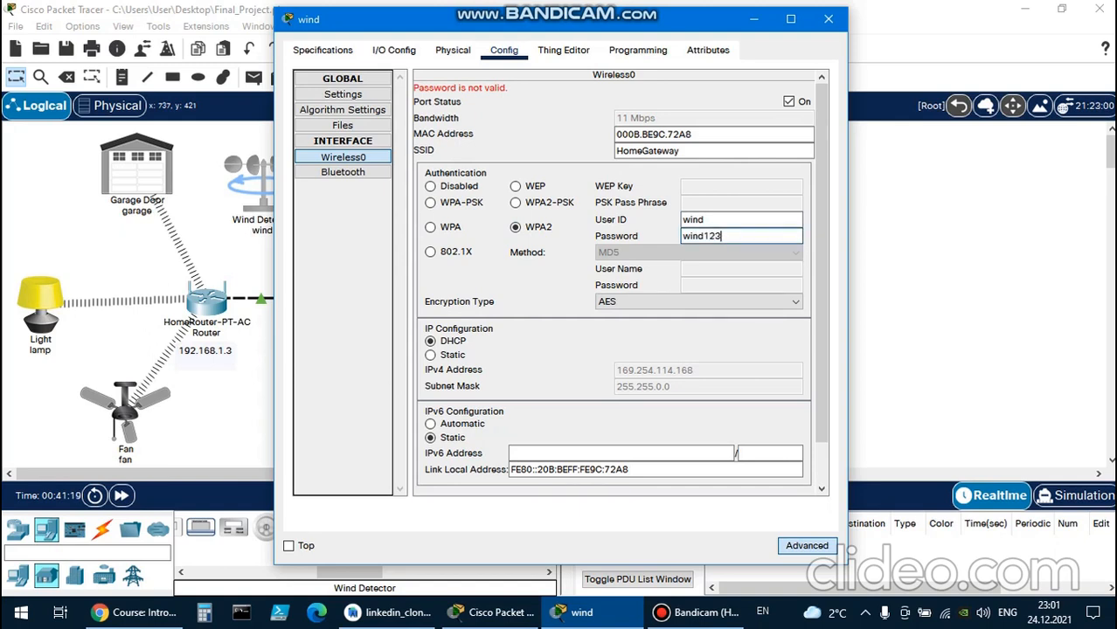
{"action": "scroll", "coordinate": [616, 282], "scroll_direction": "down", "scroll_amount": 2}
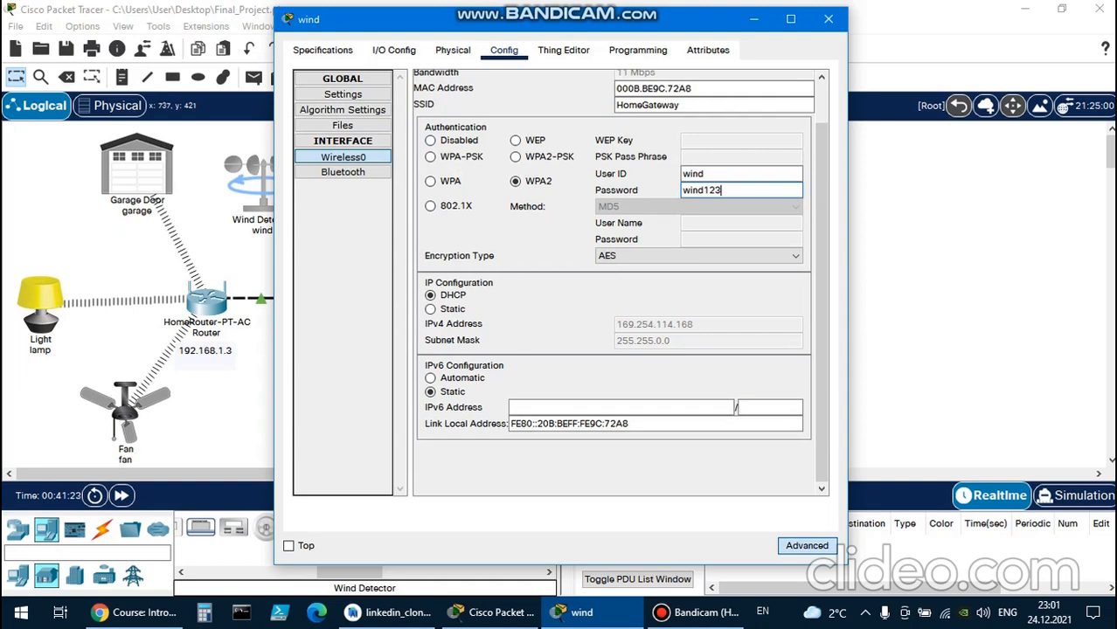
Choose Remote Server as the IoT server in the Wind Detector's global settings.
{"action": "left_click", "coordinate": [342, 94]}
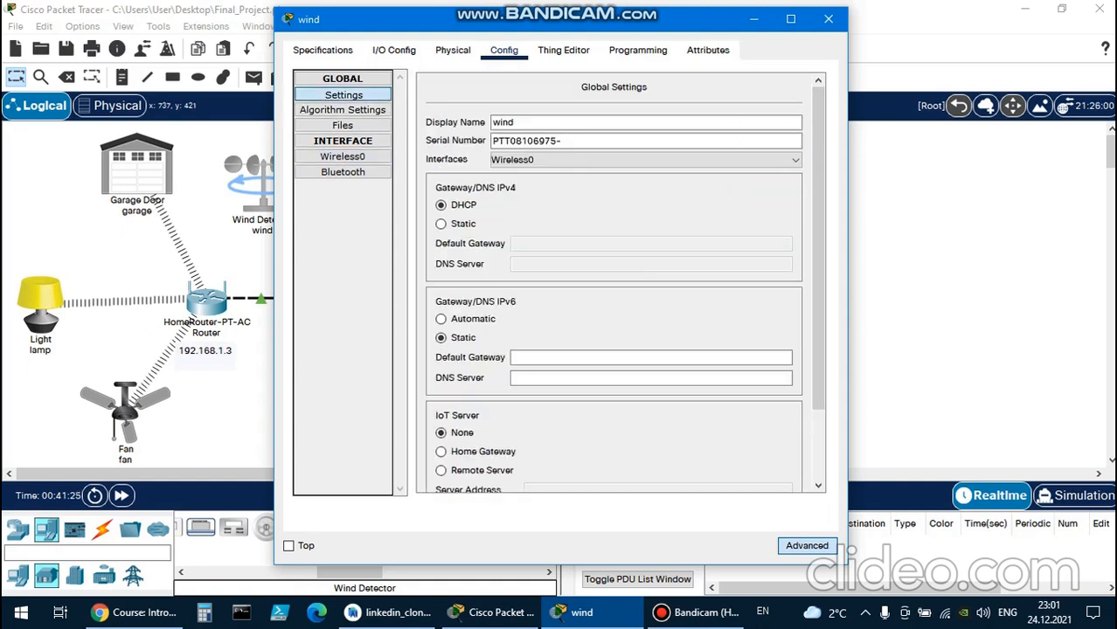
{"action": "scroll", "coordinate": [617, 282], "scroll_direction": "down", "scroll_amount": 3}
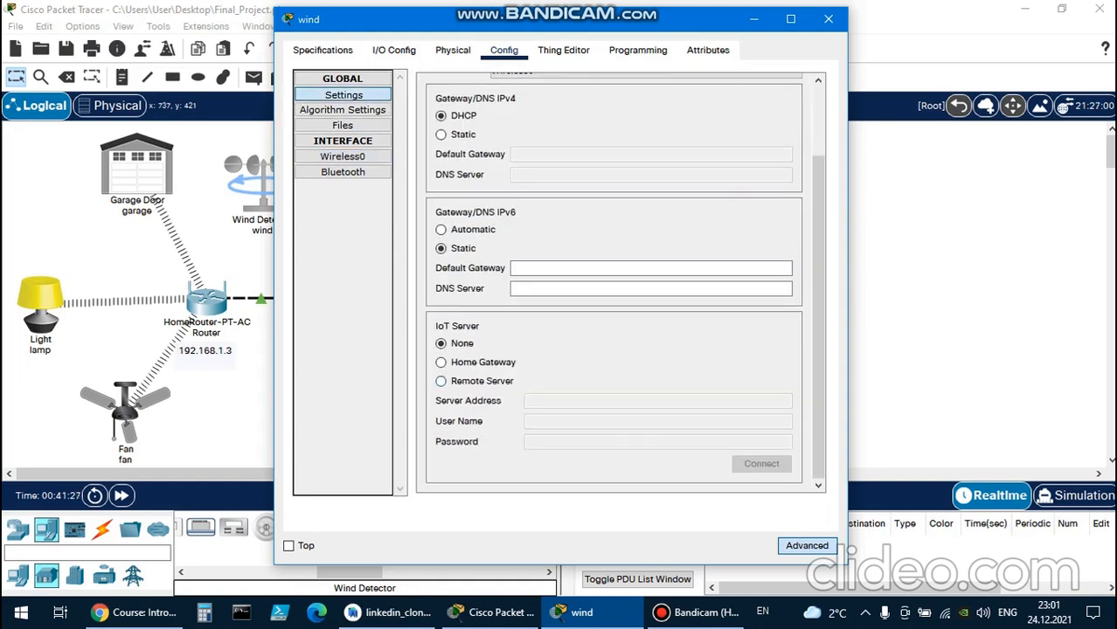
{"action": "left_click", "coordinate": [442, 381]}
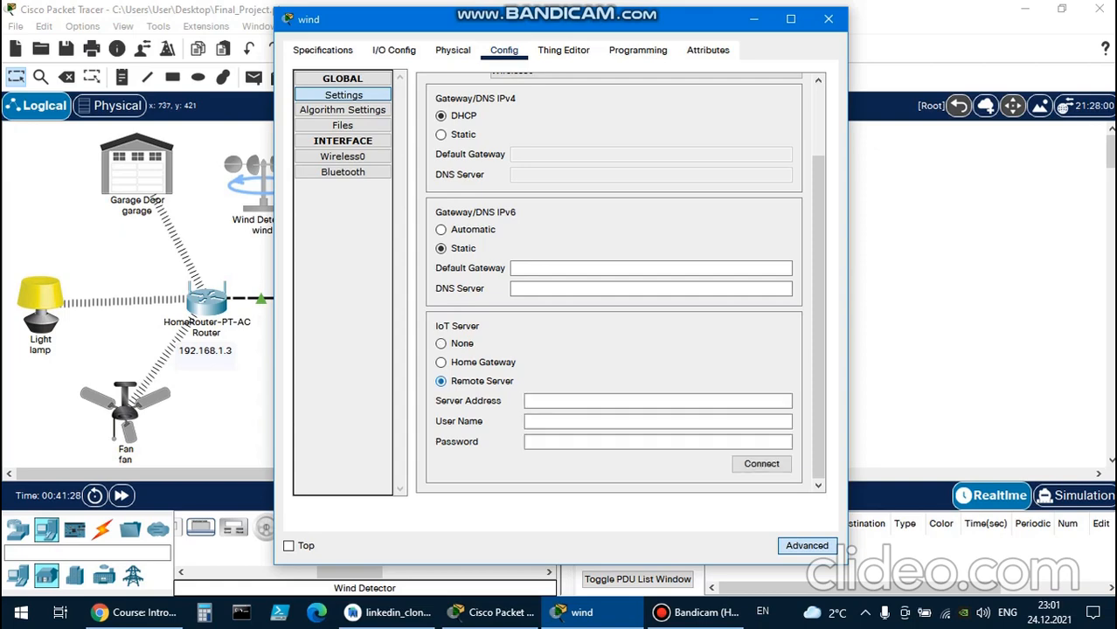
{"action": "left_click", "coordinate": [611, 401]}
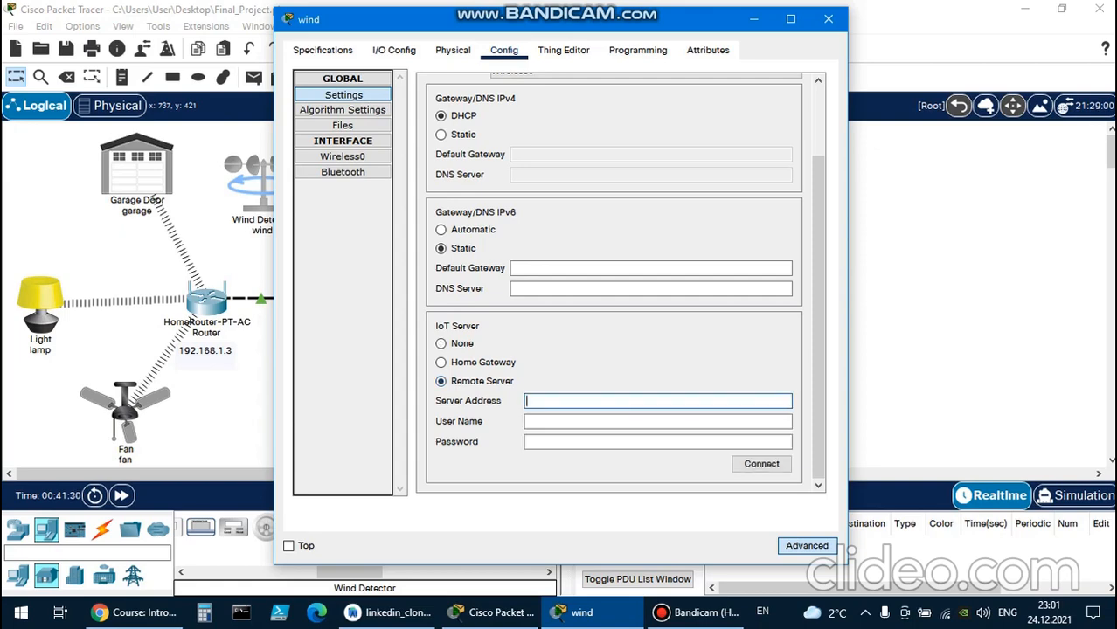
Copy the remote IoT server address from the lamp's global settings, and close the lamp's window.
{"action": "left_click_drag", "start_coordinate": [699, 20], "coordinate": [871, 29]}
{"action": "double_click", "coordinate": [45, 302]}
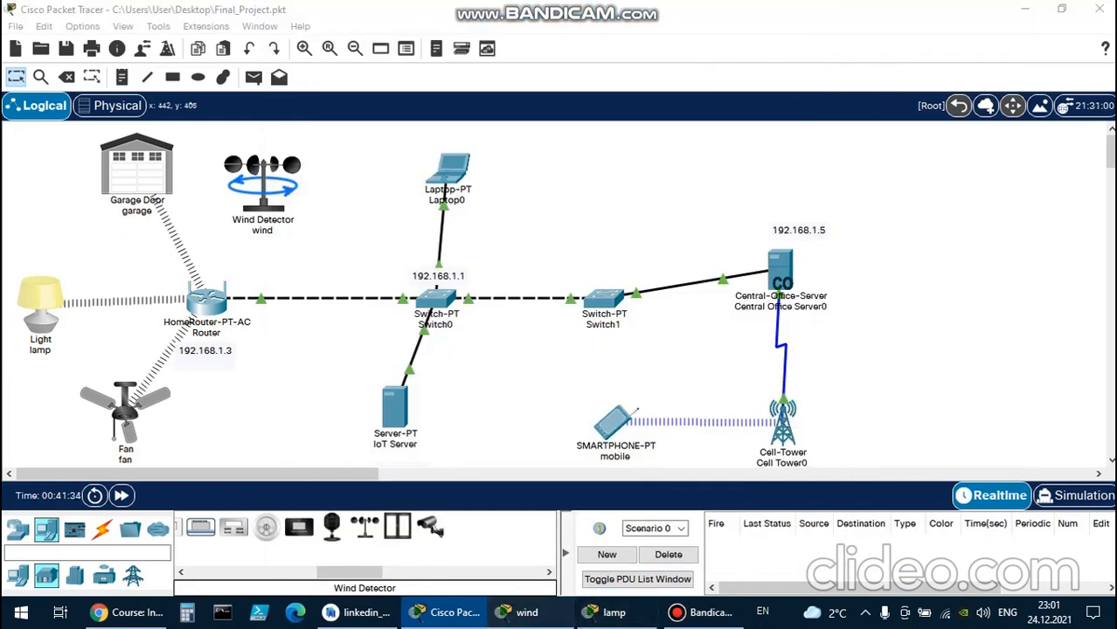
{"action": "left_click", "coordinate": [517, 612]}
{"action": "left_click", "coordinate": [605, 612]}
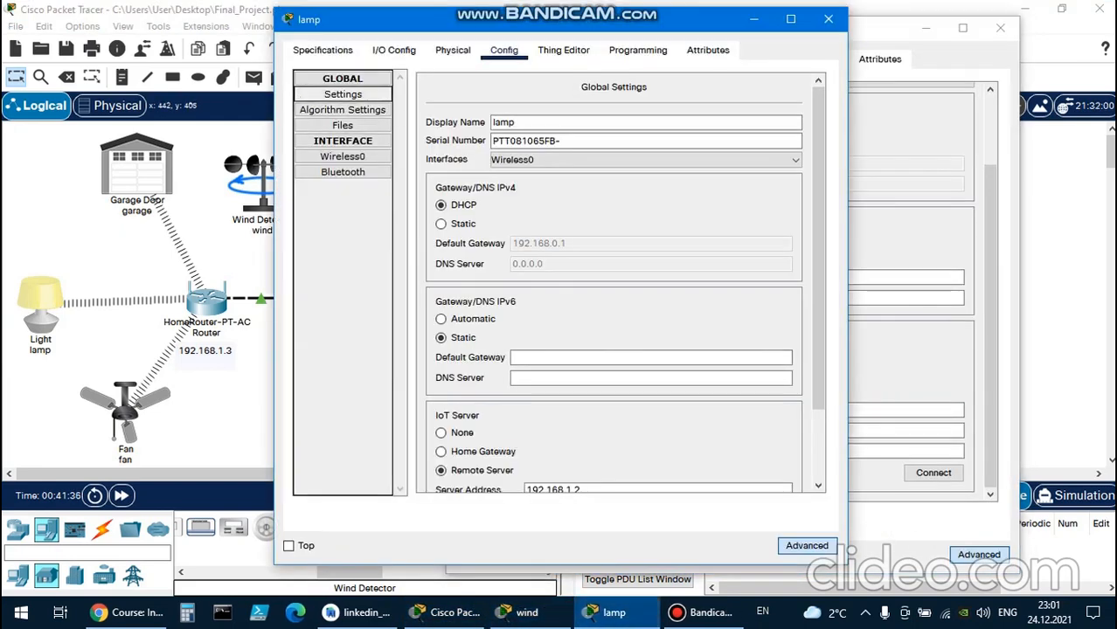
{"action": "scroll", "coordinate": [612, 280], "scroll_direction": "down", "scroll_amount": 3}
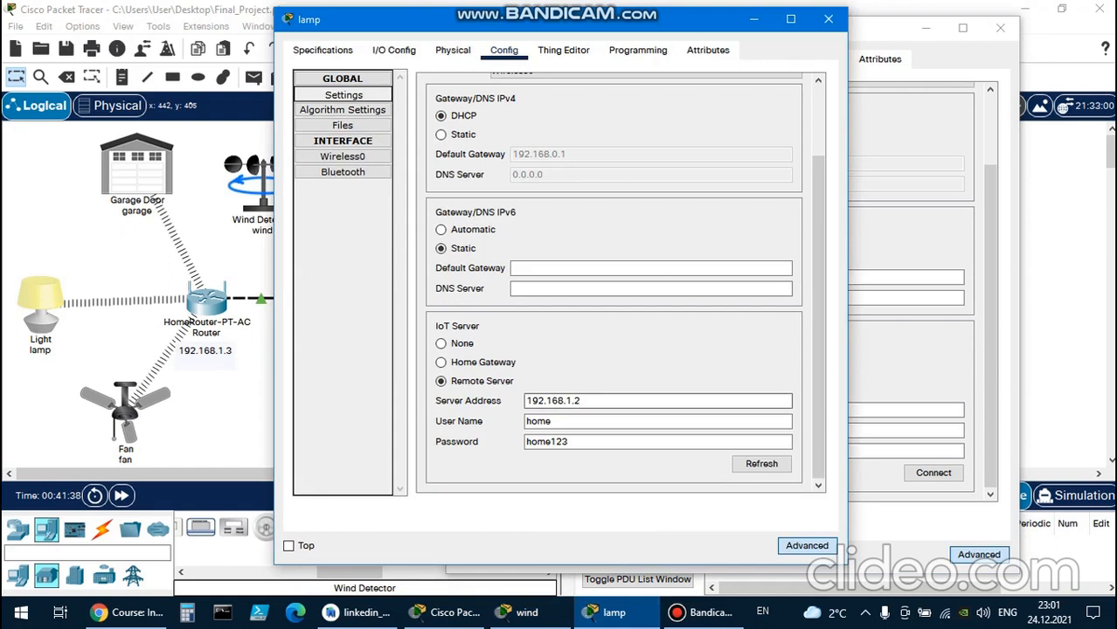
{"action": "left_click_drag", "start_coordinate": [585, 401], "coordinate": [525, 401]}
{"action": "key", "text": "ctrl+c"}
{"action": "left_click", "coordinate": [585, 401]}
{"action": "left_click", "coordinate": [583, 401]}
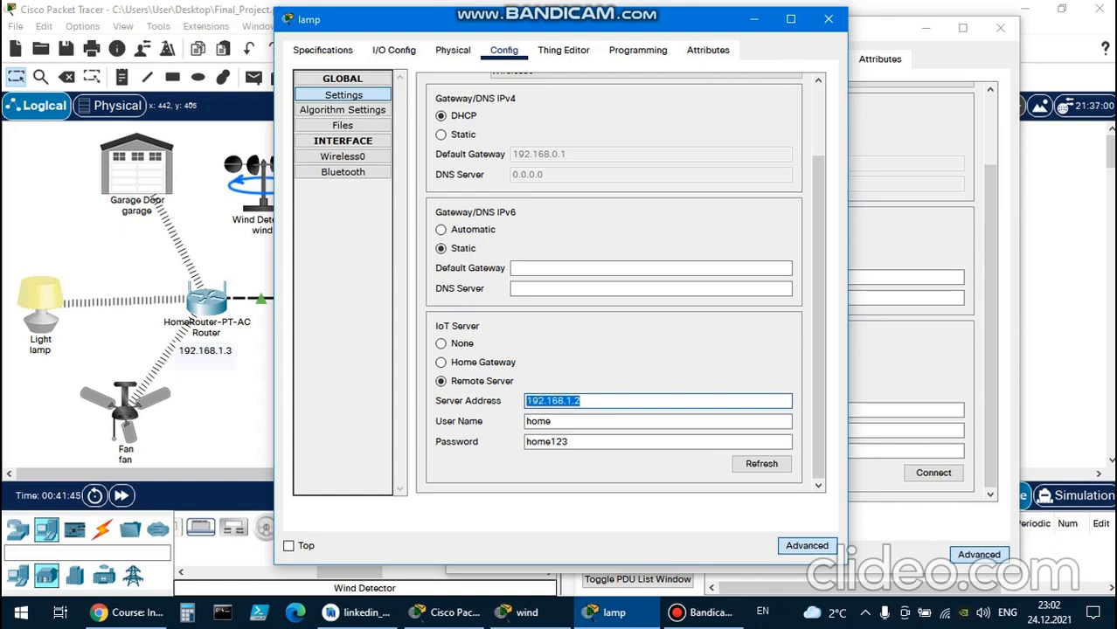
{"action": "left_click", "coordinate": [828, 19]}
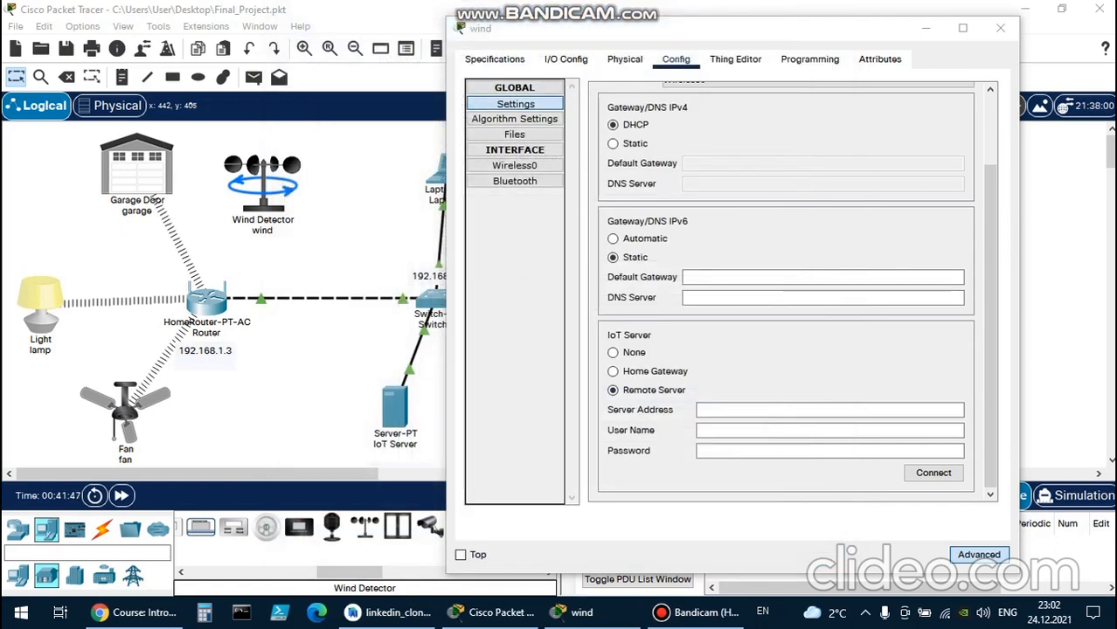
Fill in the Wind Detector's remote server details with address 192.168.1.2, user name home and the account password.
{"action": "left_click", "coordinate": [829, 409]}
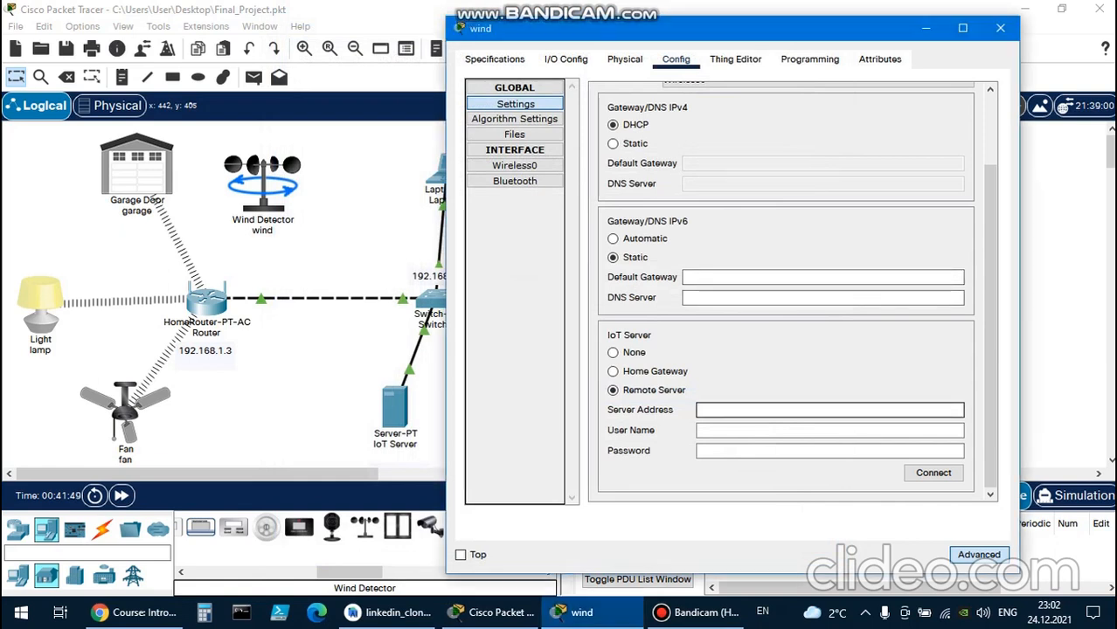
{"action": "key", "text": "ctrl+v"}
{"action": "left_click", "coordinate": [829, 430]}
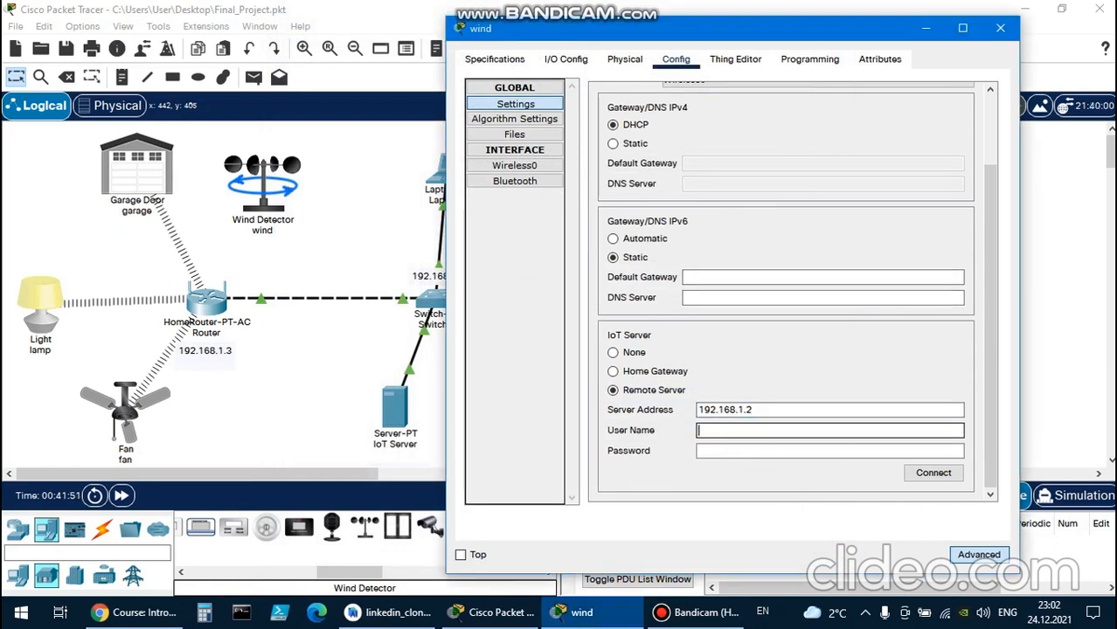
{"action": "type", "text": "home"}
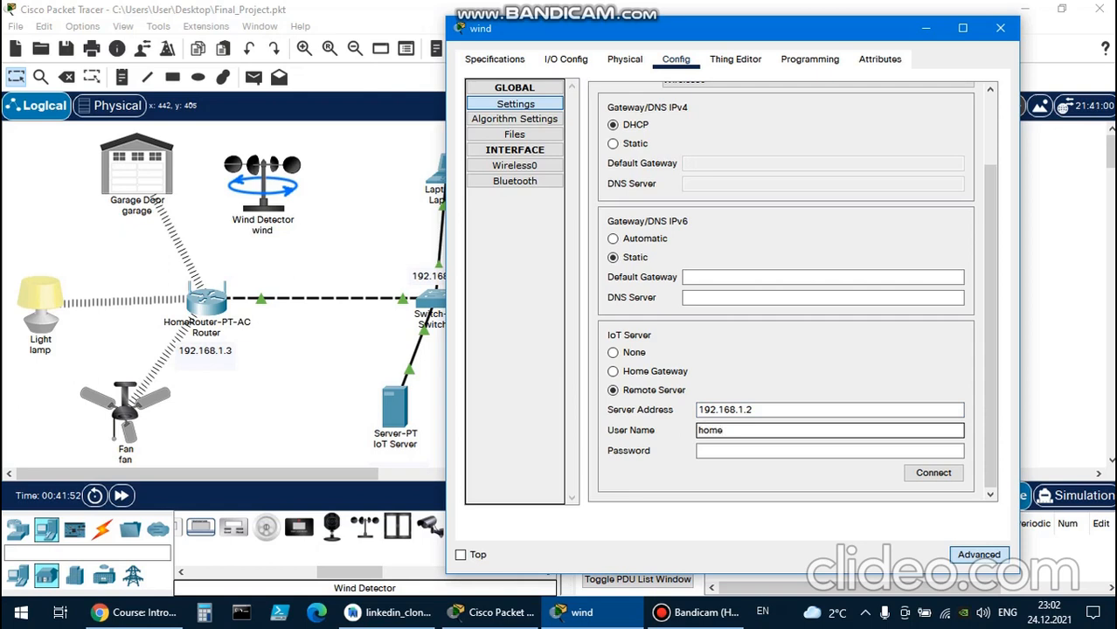
{"action": "left_click", "coordinate": [829, 451]}
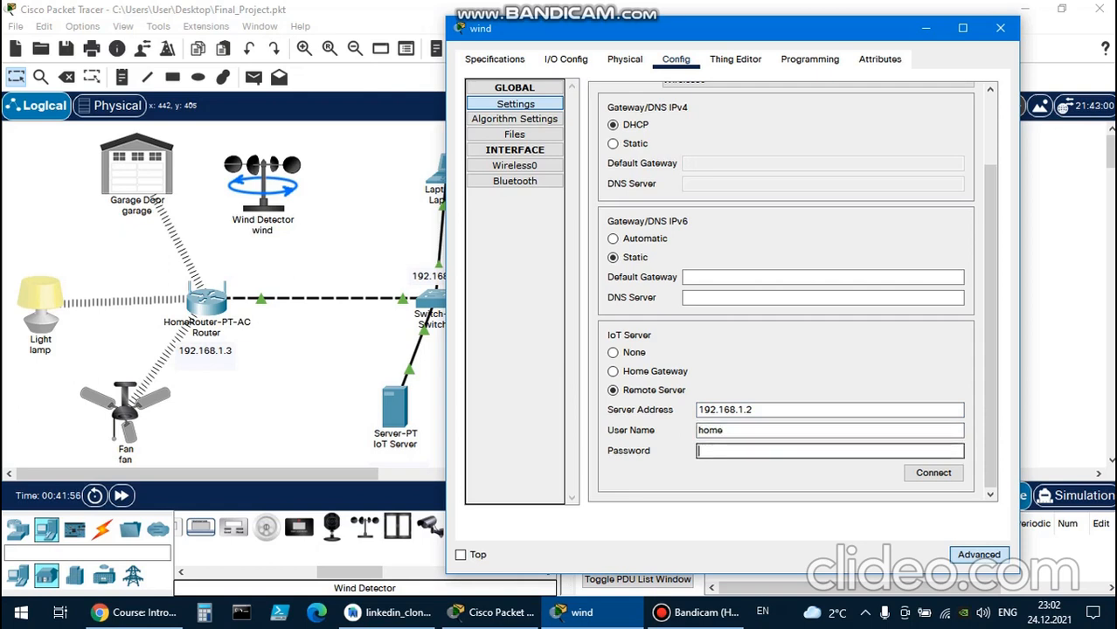
{"action": "type", "text": "home123"}
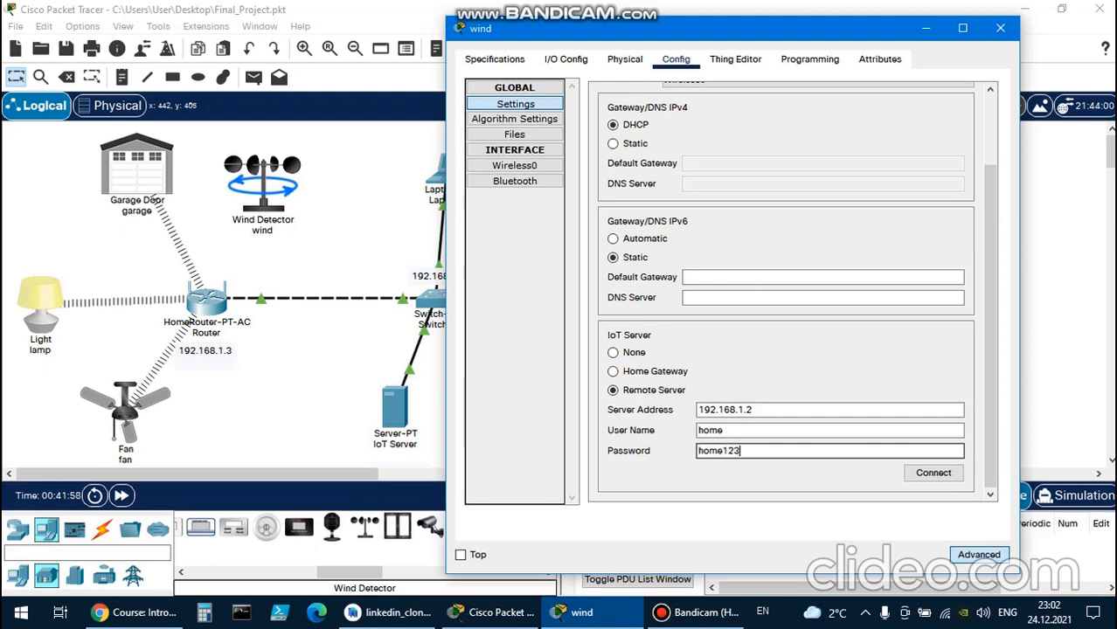
Examine the lamp's Wireless0 configuration for the SSID and authentication settings it uses.
{"action": "left_click_drag", "start_coordinate": [799, 28], "coordinate": [827, 41]}
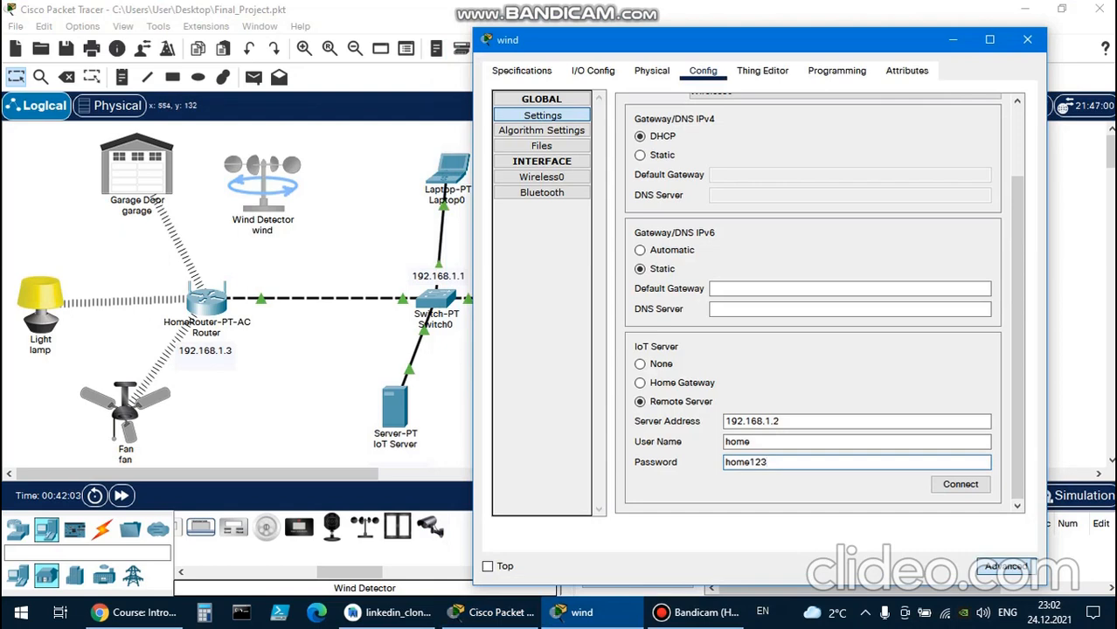
{"action": "scroll", "coordinate": [813, 301], "scroll_direction": "up", "scroll_amount": 2}
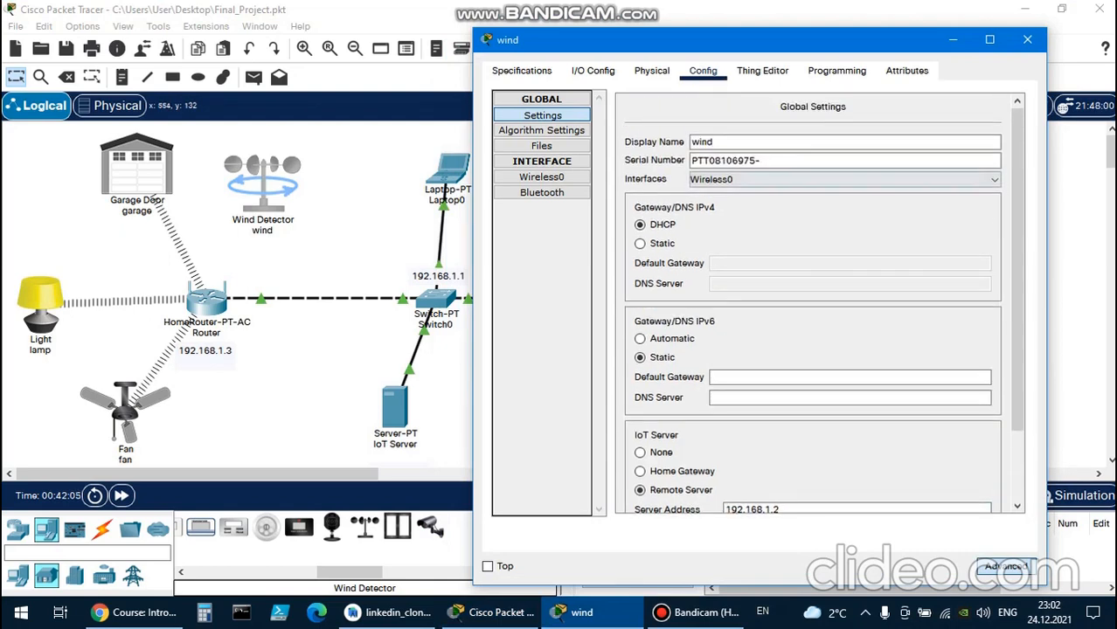
{"action": "left_click", "coordinate": [40, 302]}
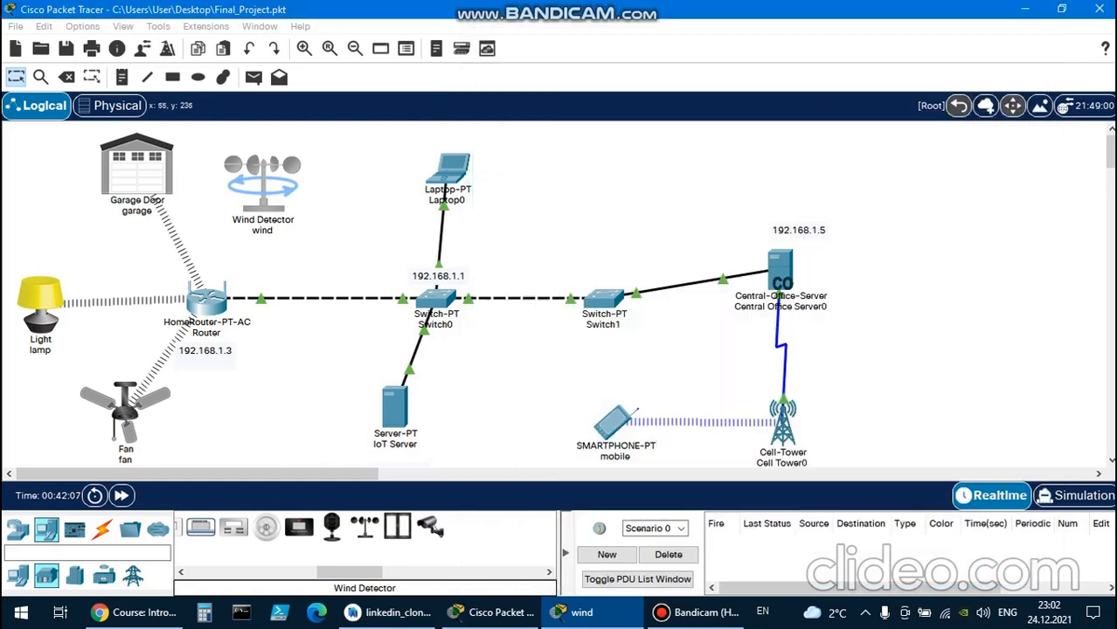
{"action": "left_click", "coordinate": [162, 320]}
{"action": "left_click", "coordinate": [609, 613]}
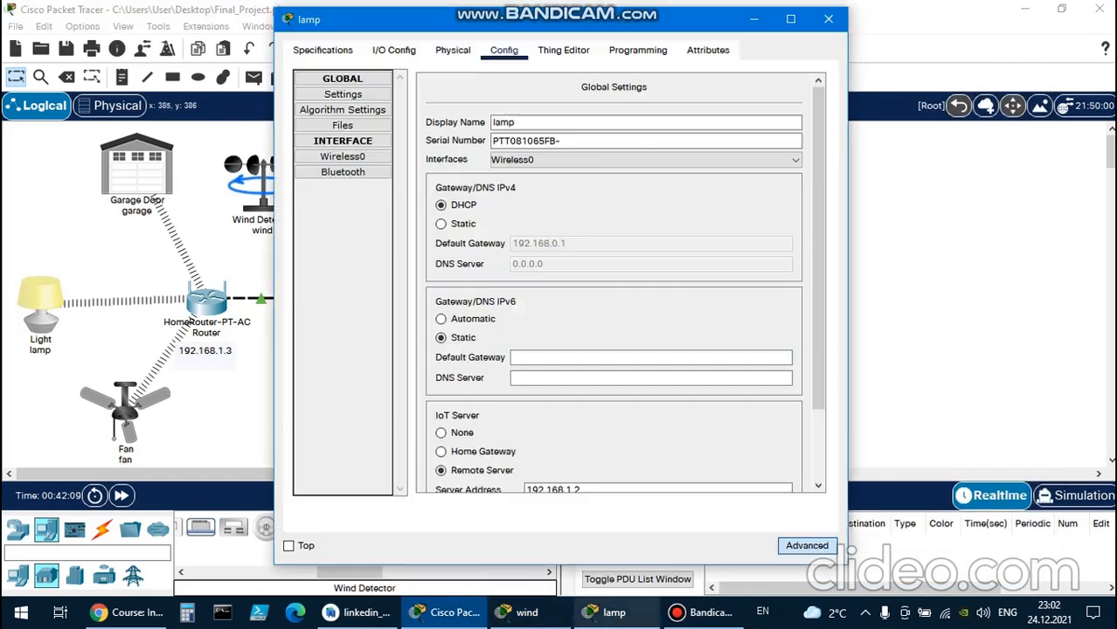
{"action": "left_click", "coordinate": [343, 172]}
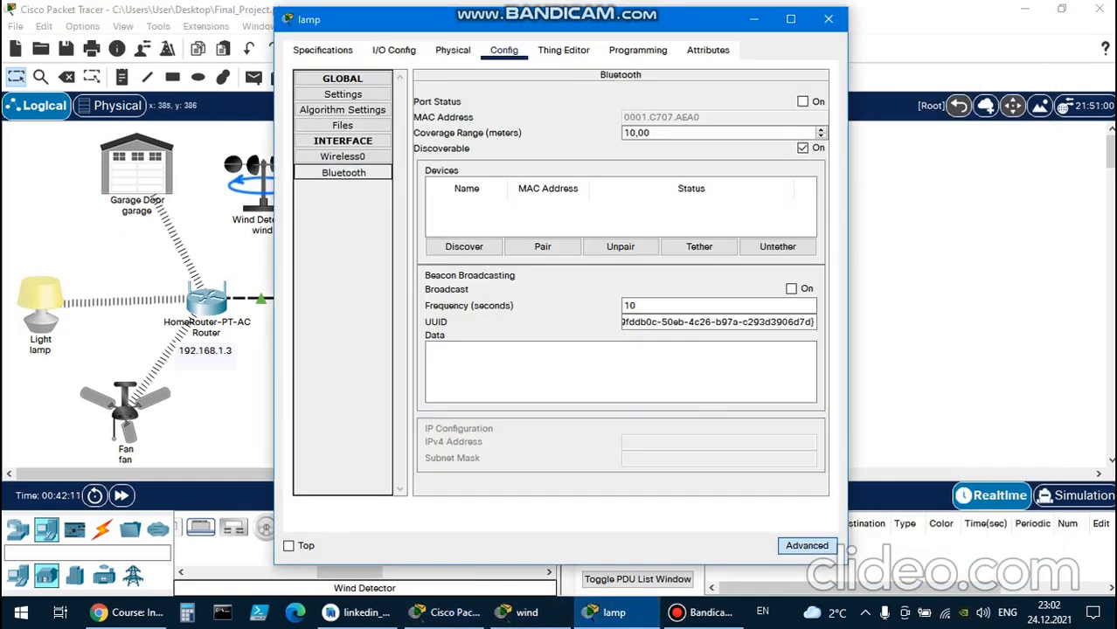
{"action": "left_click", "coordinate": [343, 141]}
{"action": "left_click", "coordinate": [342, 141]}
{"action": "left_click", "coordinate": [343, 141]}
{"action": "left_click", "coordinate": [342, 141]}
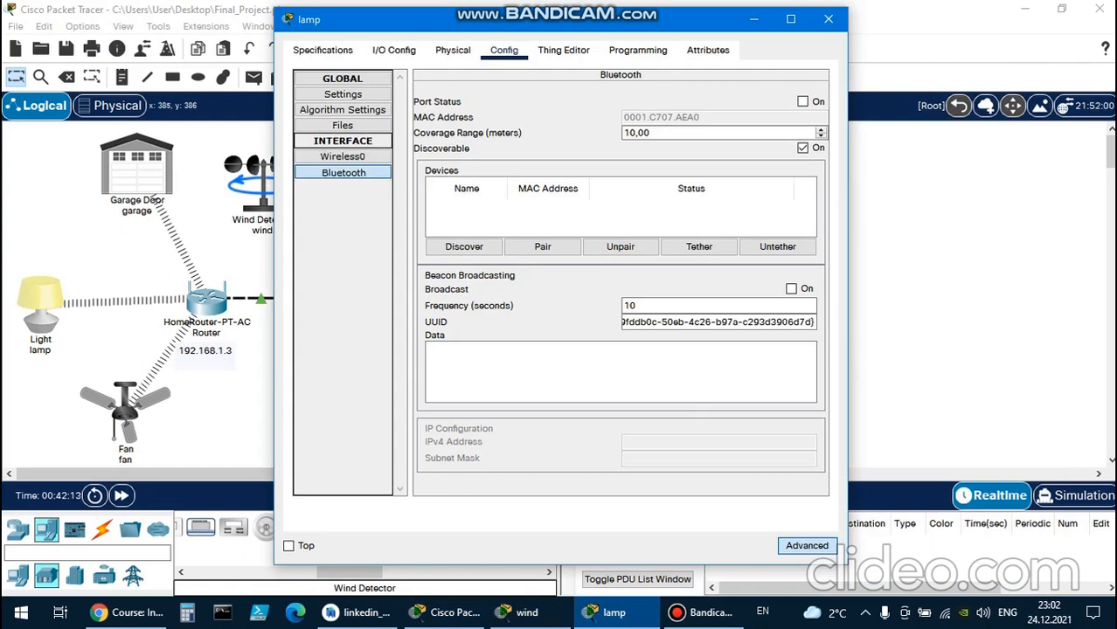
{"action": "left_click", "coordinate": [343, 156]}
{"action": "mouse_move", "coordinate": [822, 262]}
{"action": "left_mouse_down"}
{"action": "mouse_move", "coordinate": [821, 274]}
{"action": "mouse_move", "coordinate": [822, 263]}
{"action": "left_mouse_up"}
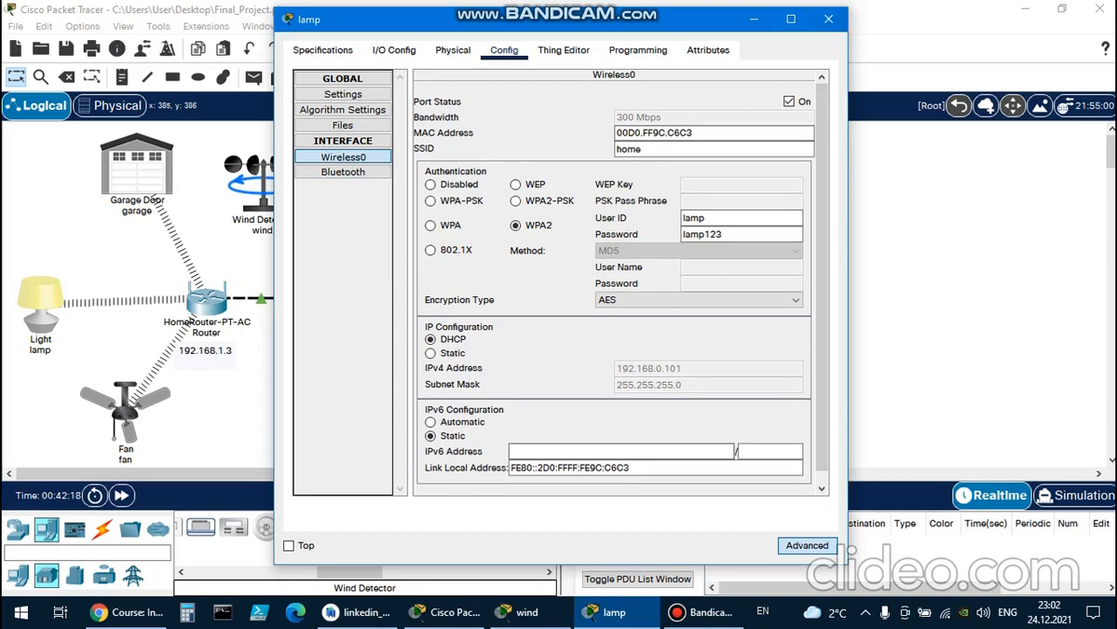
Set the Wind Detector's Wireless0 SSID to home and its encryption type to TKIP.
{"action": "left_click", "coordinate": [520, 612]}
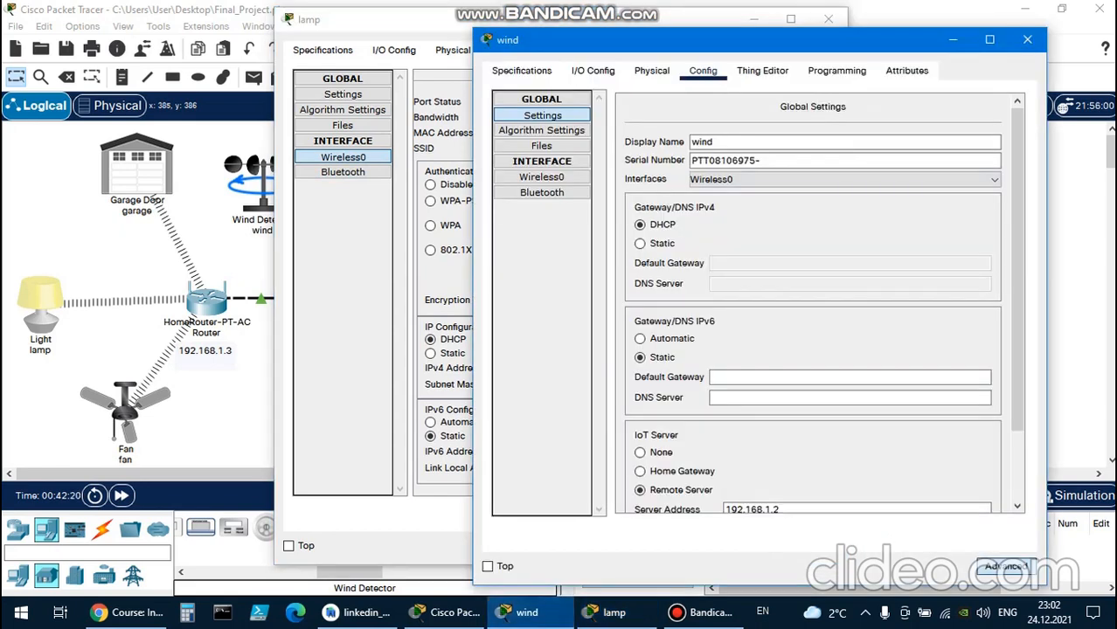
{"action": "left_click", "coordinate": [542, 193]}
{"action": "left_click", "coordinate": [542, 177]}
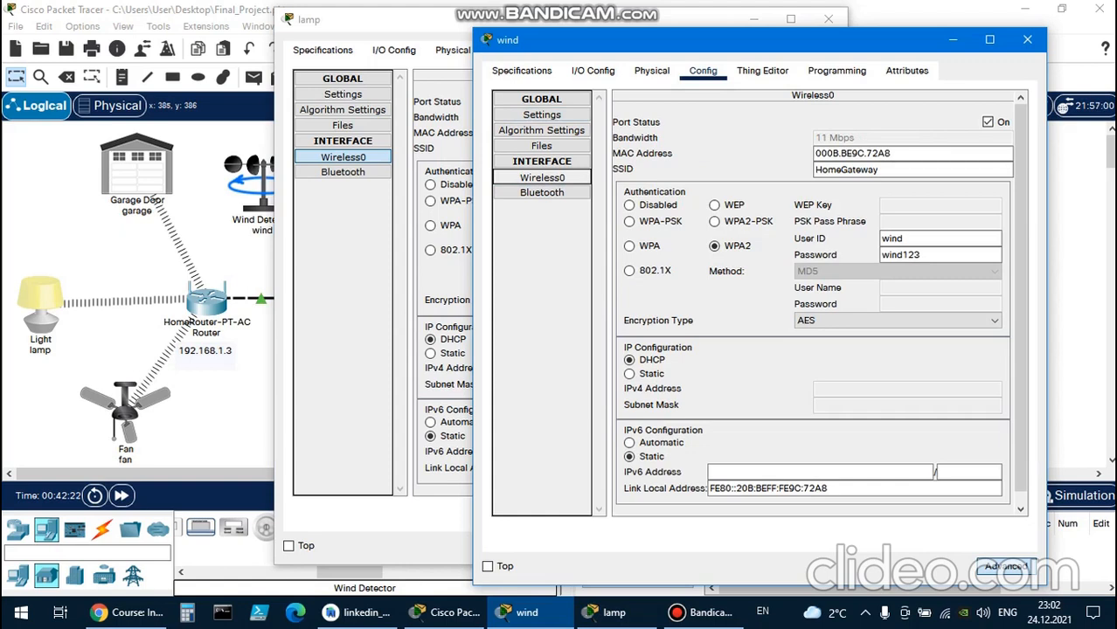
{"action": "double_click", "coordinate": [856, 153]}
{"action": "double_click", "coordinate": [870, 169]}
{"action": "type", "text": "ho"}
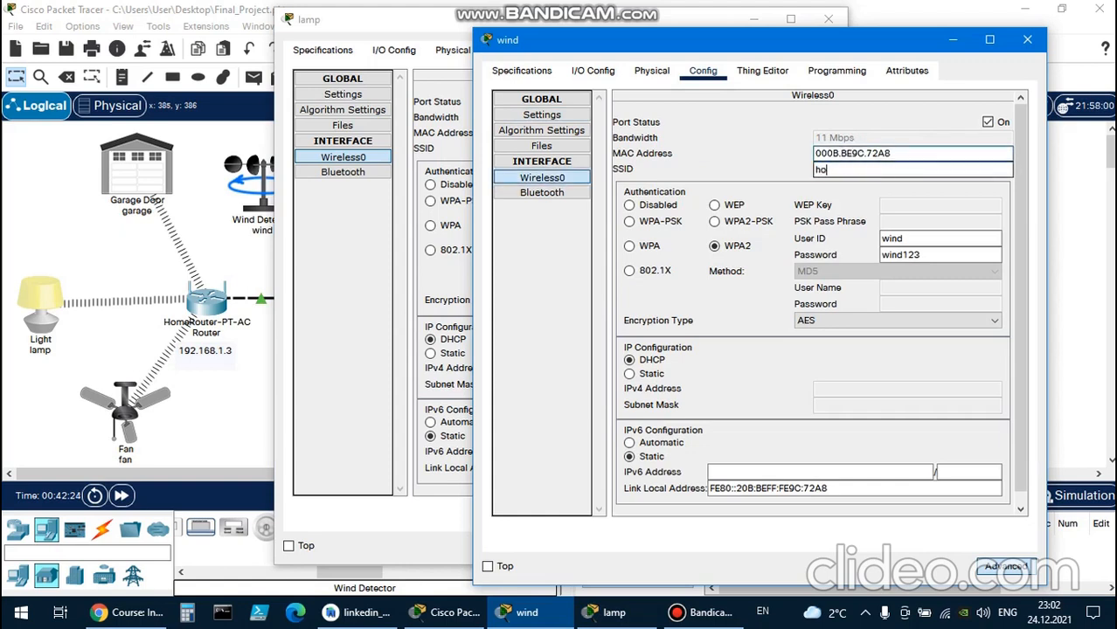
{"action": "type", "text": "me"}
{"action": "scroll", "coordinate": [897, 321], "scroll_direction": "down", "scroll_amount": 1}
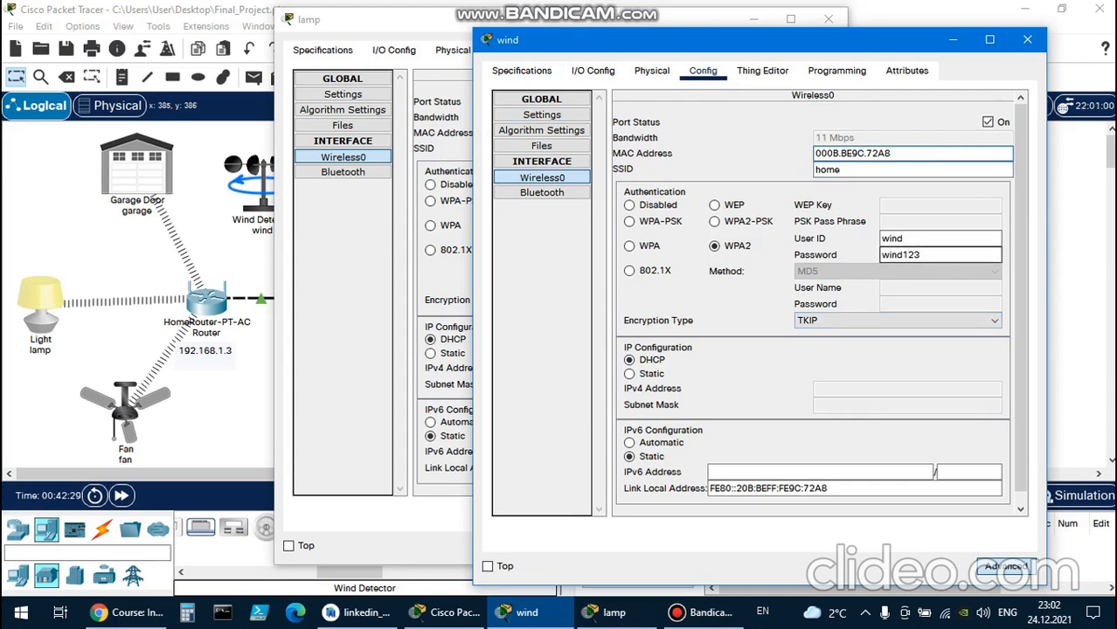
Reset the Wind Detector's IoT server selection by switching it to None and back to Remote Server.
{"action": "left_click", "coordinate": [542, 130]}
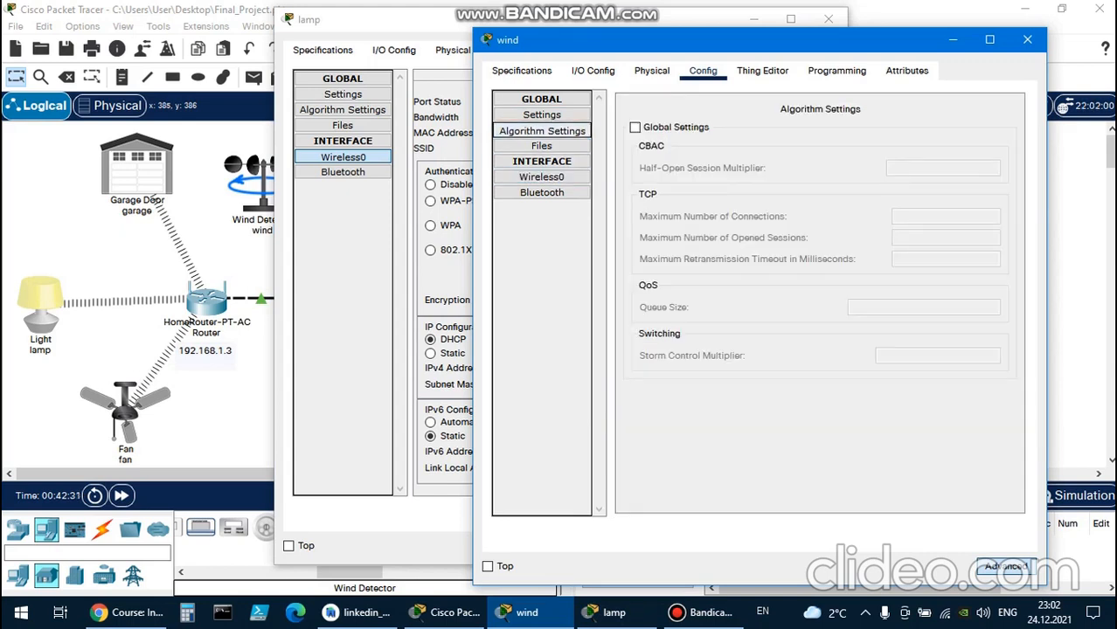
{"action": "left_click", "coordinate": [542, 115]}
{"action": "left_click_drag", "start_coordinate": [611, 40], "coordinate": [631, 45]}
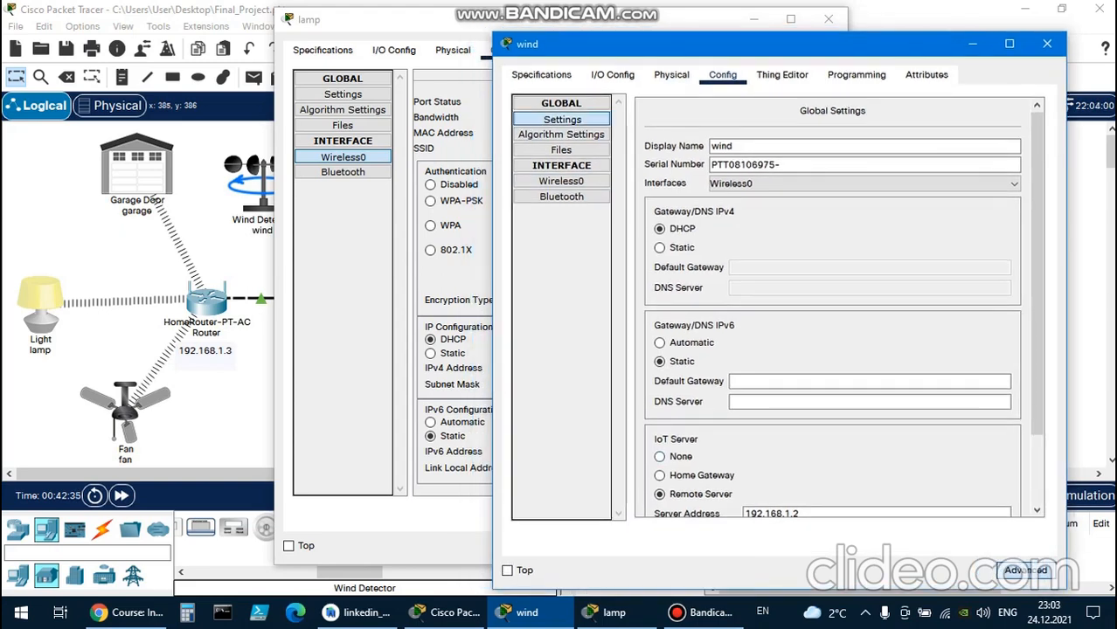
{"action": "left_click", "coordinate": [661, 457]}
{"action": "left_click", "coordinate": [659, 493]}
{"action": "scroll", "coordinate": [660, 494], "scroll_direction": "down", "scroll_amount": 2}
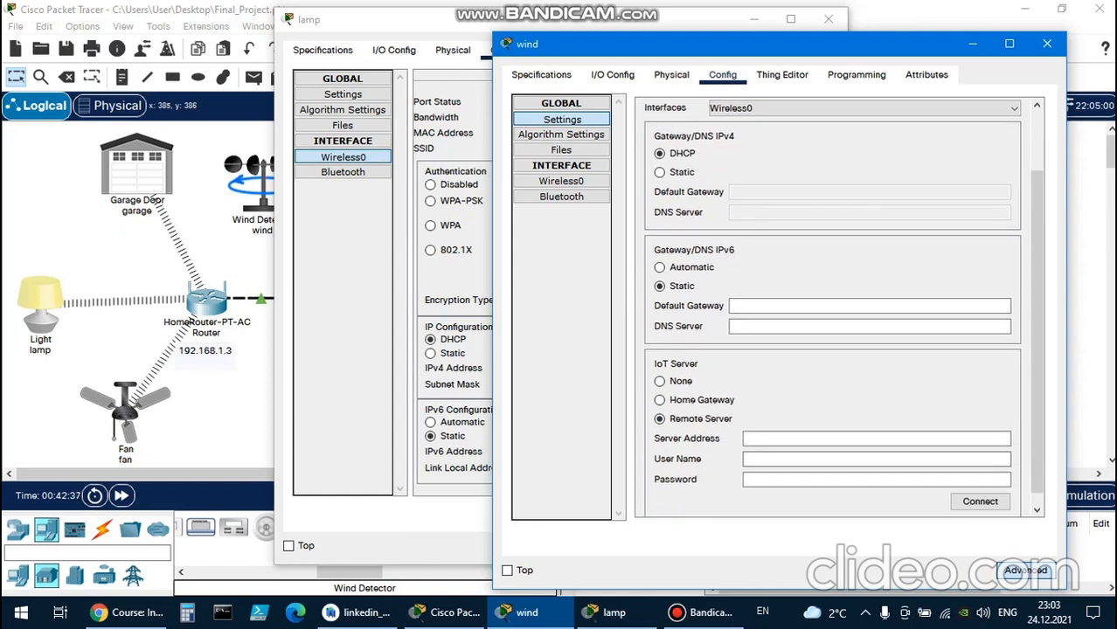
Enter server address 192.168.1.2, user name home and the account password for the Wind Detector, and try to connect it.
{"action": "type", "text": "192.168.1.2"}
{"action": "key", "text": "Tab"}
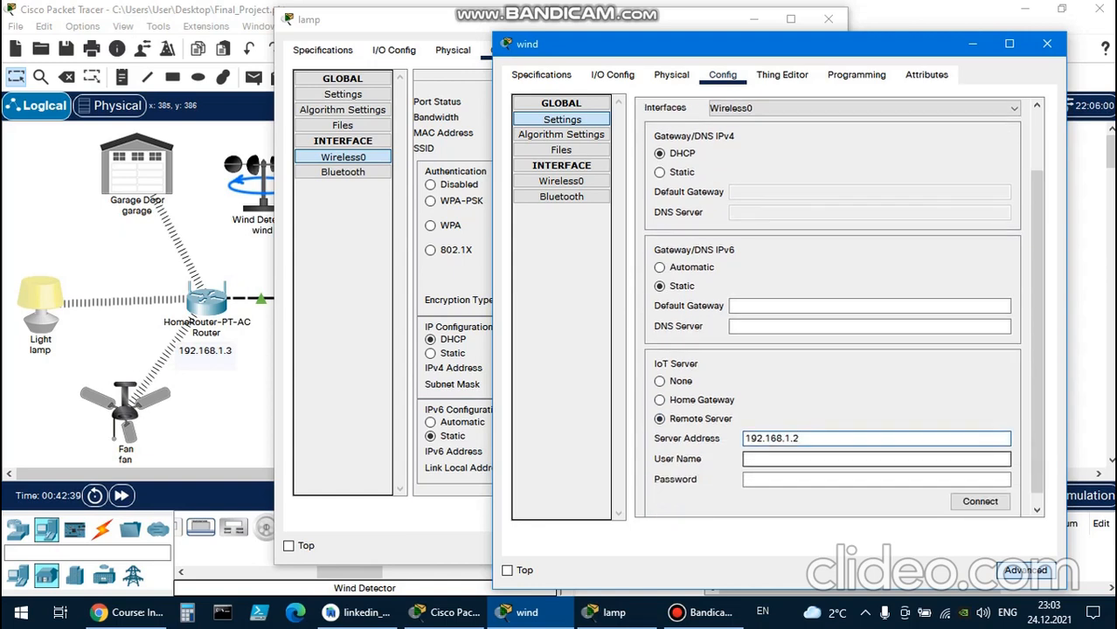
{"action": "type", "text": "home"}
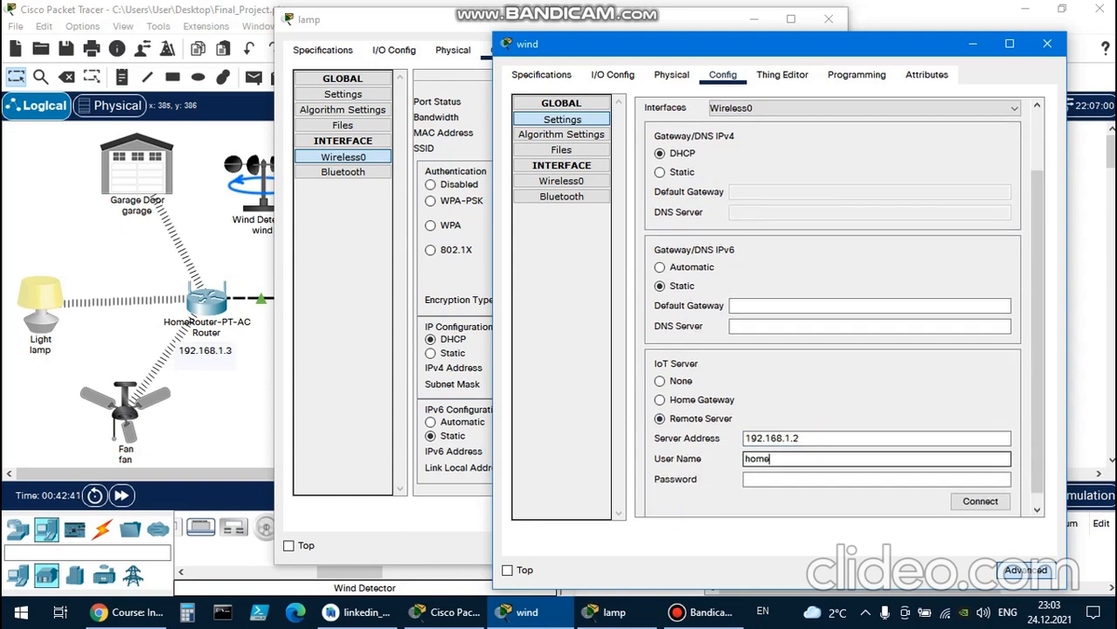
{"action": "key", "text": "Tab"}
{"action": "type", "text": "hom"}
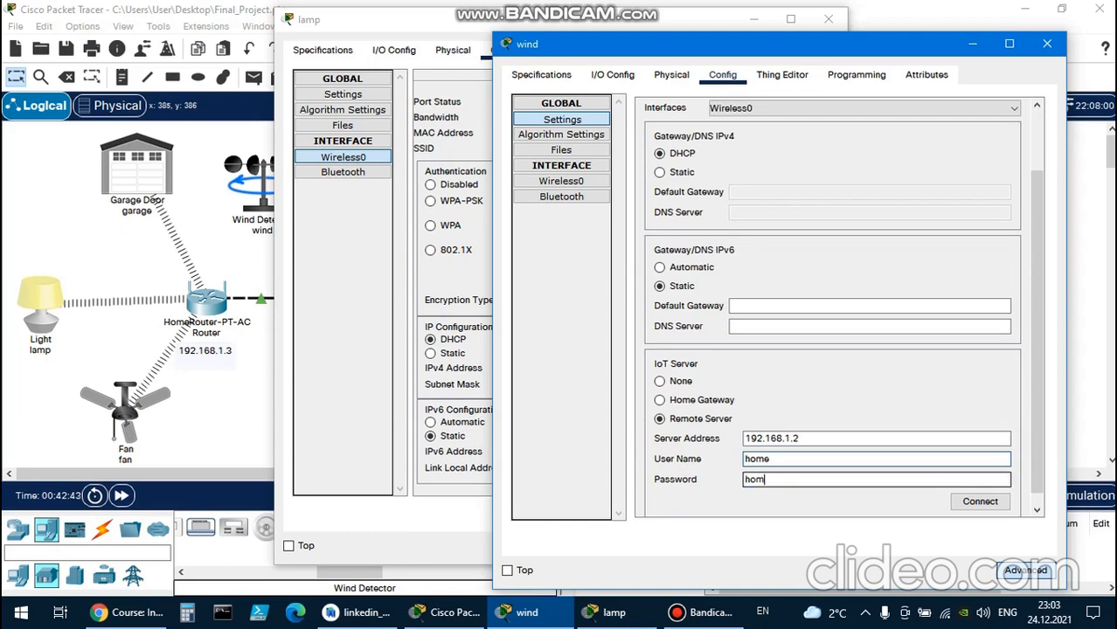
{"action": "type", "text": "e123"}
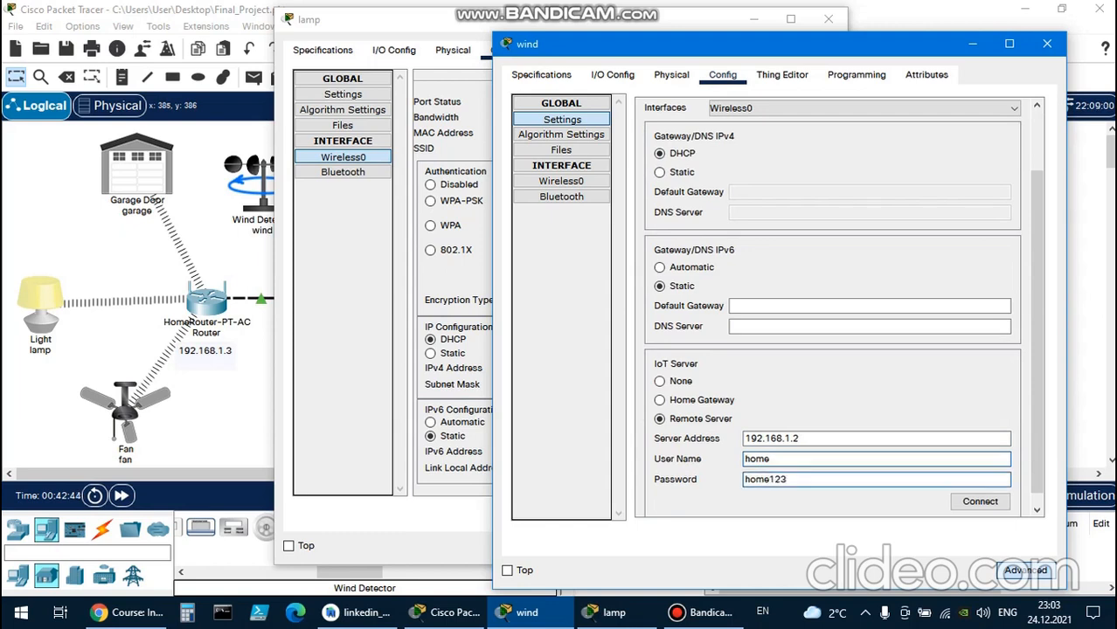
{"action": "left_click", "coordinate": [979, 502]}
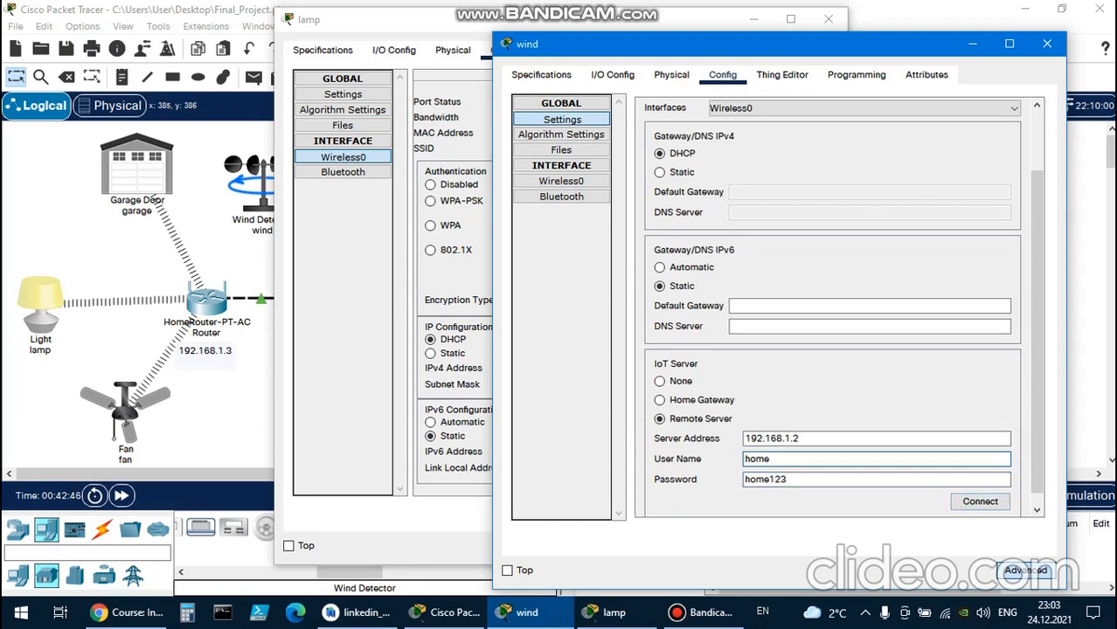
{"action": "left_click", "coordinate": [979, 501]}
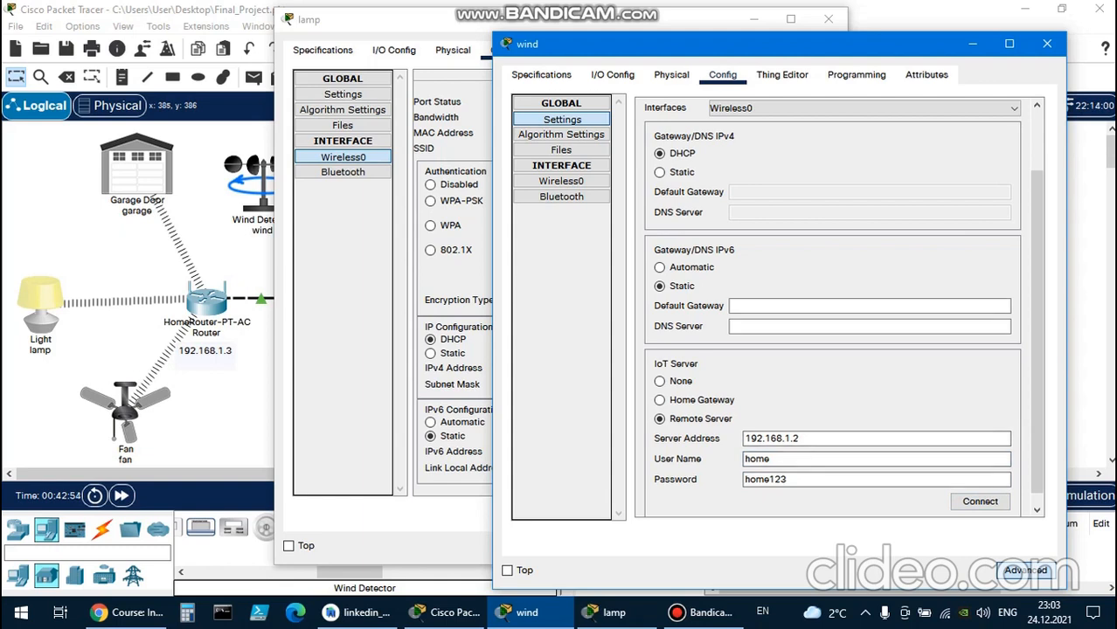
Check the Wind Detector's interface list, network adapter options and component properties, and close the wind and lamp windows.
{"action": "scroll", "coordinate": [832, 306], "scroll_direction": "up", "scroll_amount": 3}
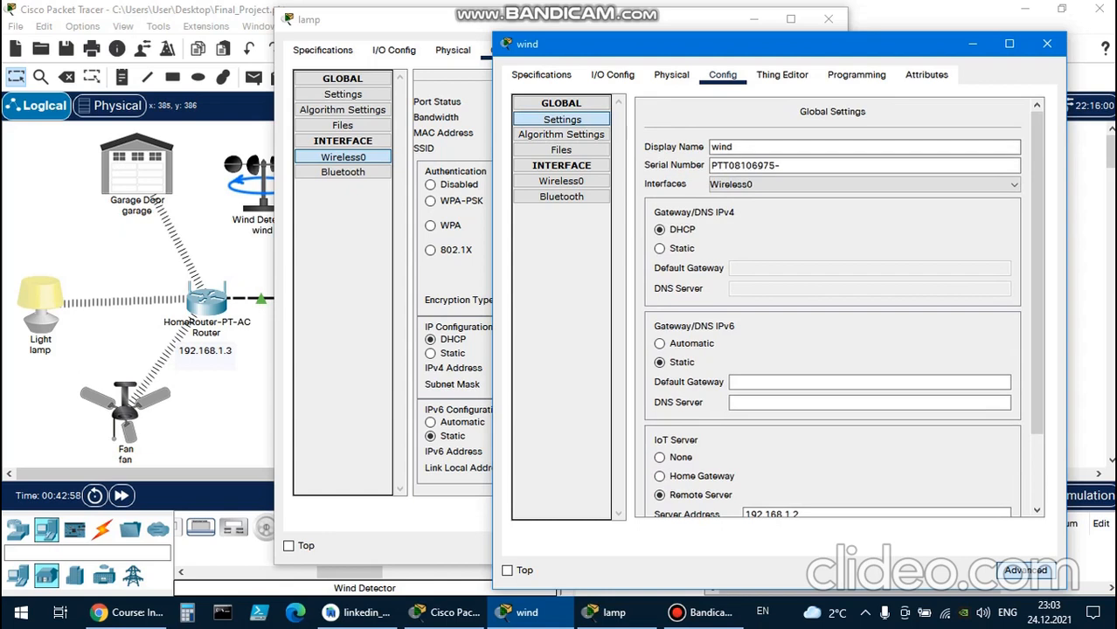
{"action": "left_click", "coordinate": [846, 185]}
{"action": "left_click", "coordinate": [846, 185]}
{"action": "left_click", "coordinate": [671, 74]}
{"action": "left_click", "coordinate": [612, 74]}
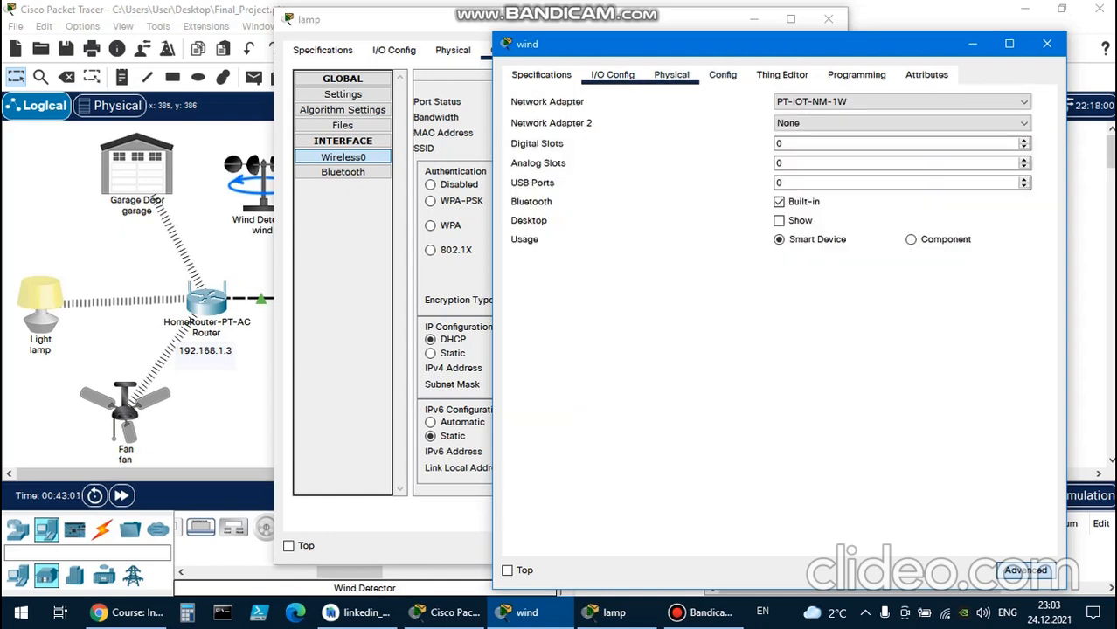
{"action": "left_click", "coordinate": [901, 102]}
{"action": "left_click", "coordinate": [901, 103]}
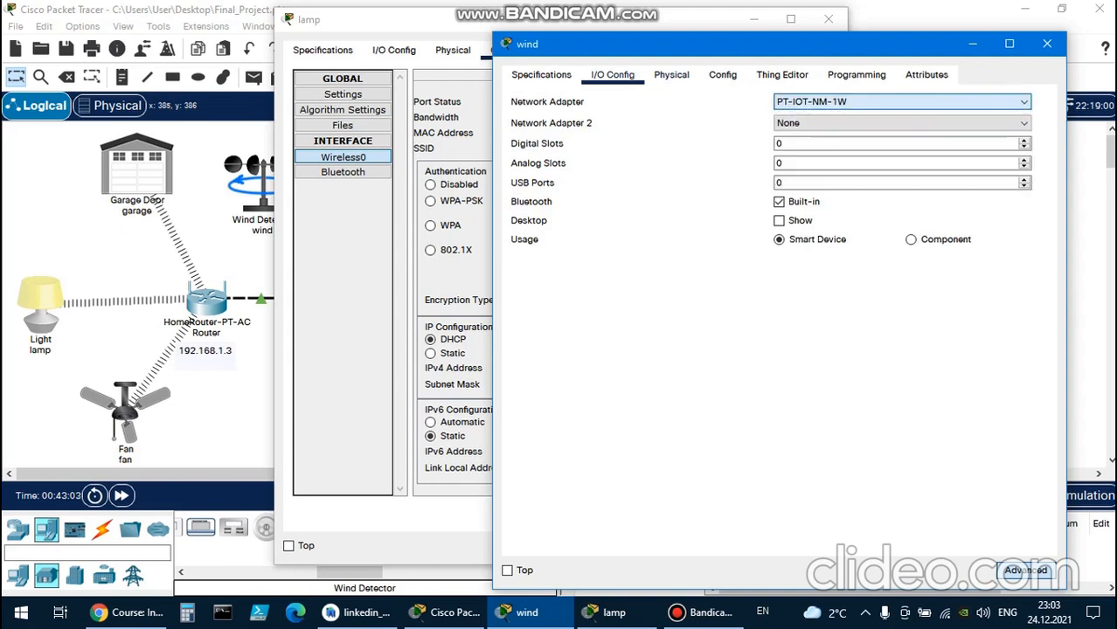
{"action": "left_click", "coordinate": [902, 123]}
{"action": "left_click", "coordinate": [901, 124]}
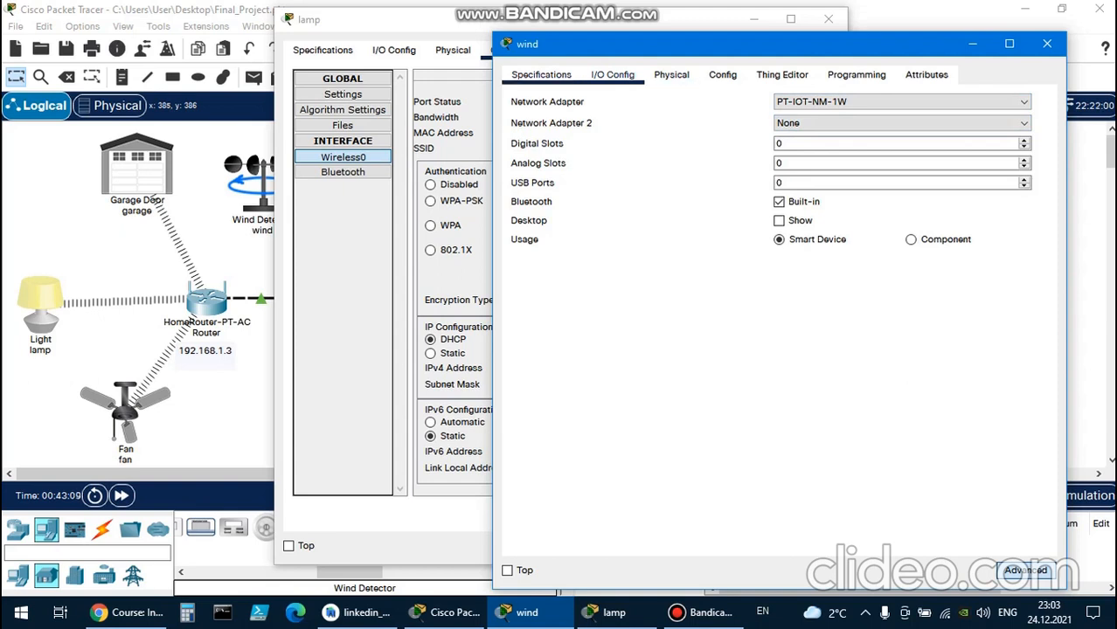
{"action": "left_click", "coordinate": [541, 75]}
{"action": "left_click", "coordinate": [782, 75]}
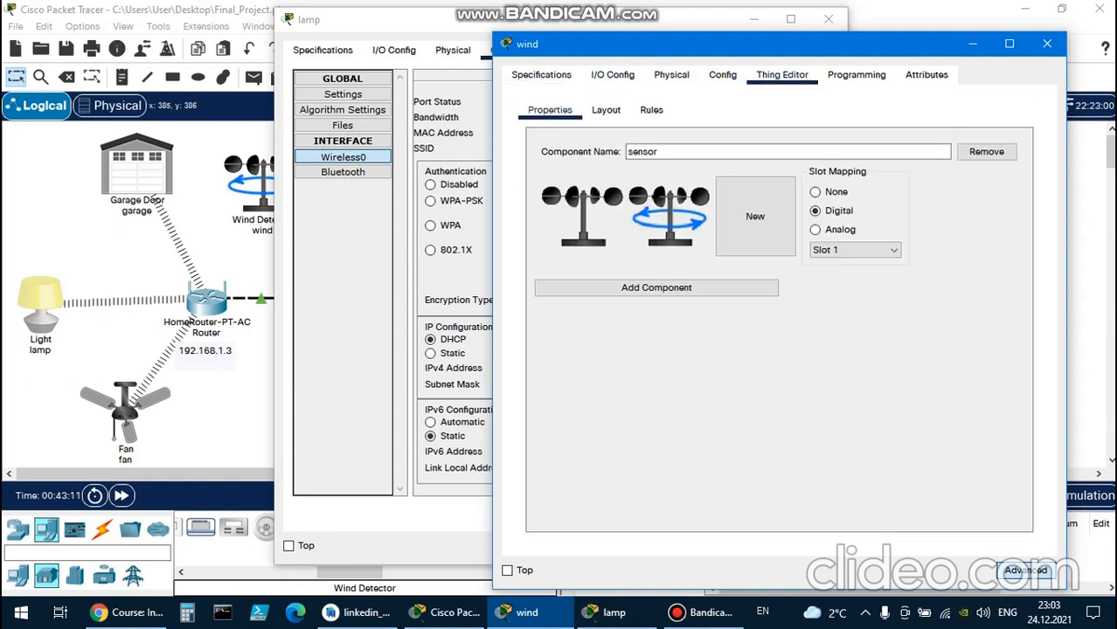
{"action": "left_click", "coordinate": [1045, 43]}
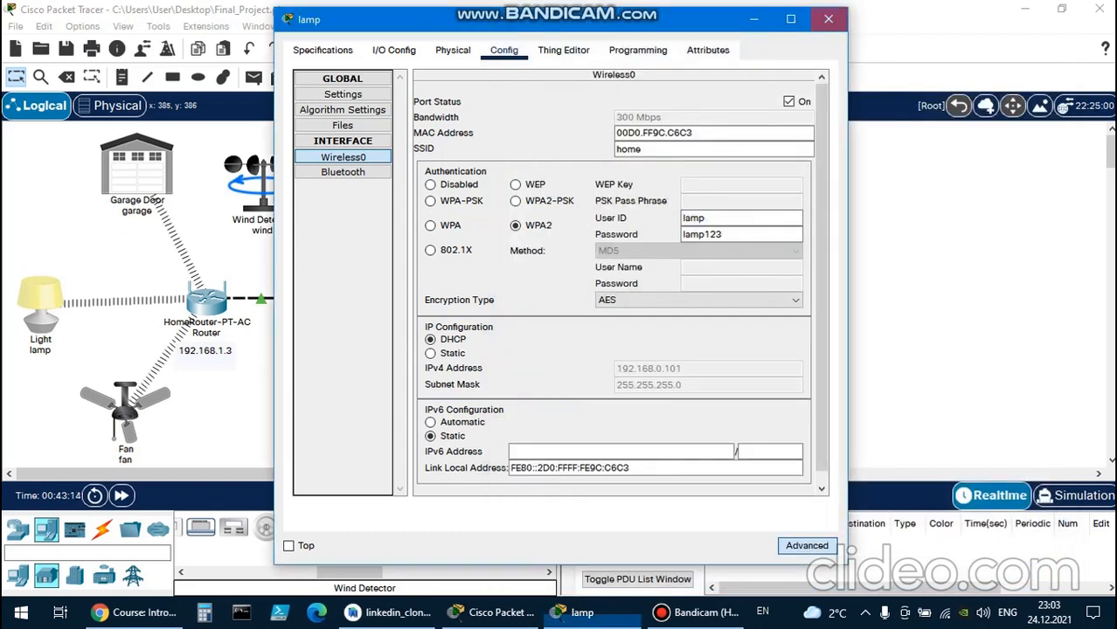
{"action": "left_click", "coordinate": [827, 19]}
Review the Wind Detector's global settings again, including its interface list and IoT server details.
{"action": "left_click", "coordinate": [450, 172]}
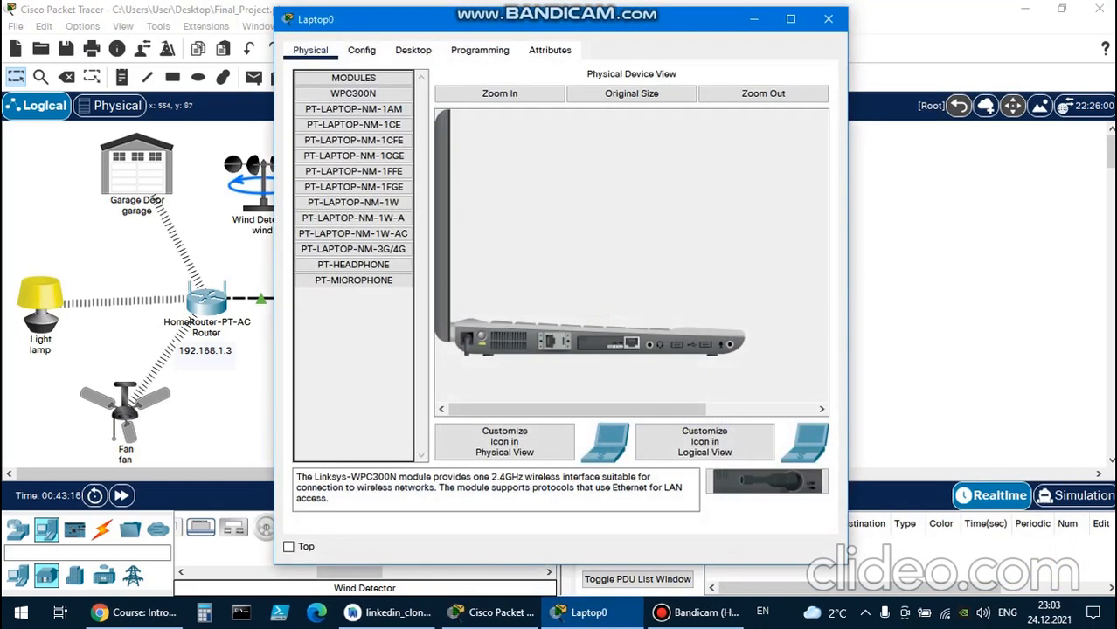
{"action": "left_click", "coordinate": [828, 19]}
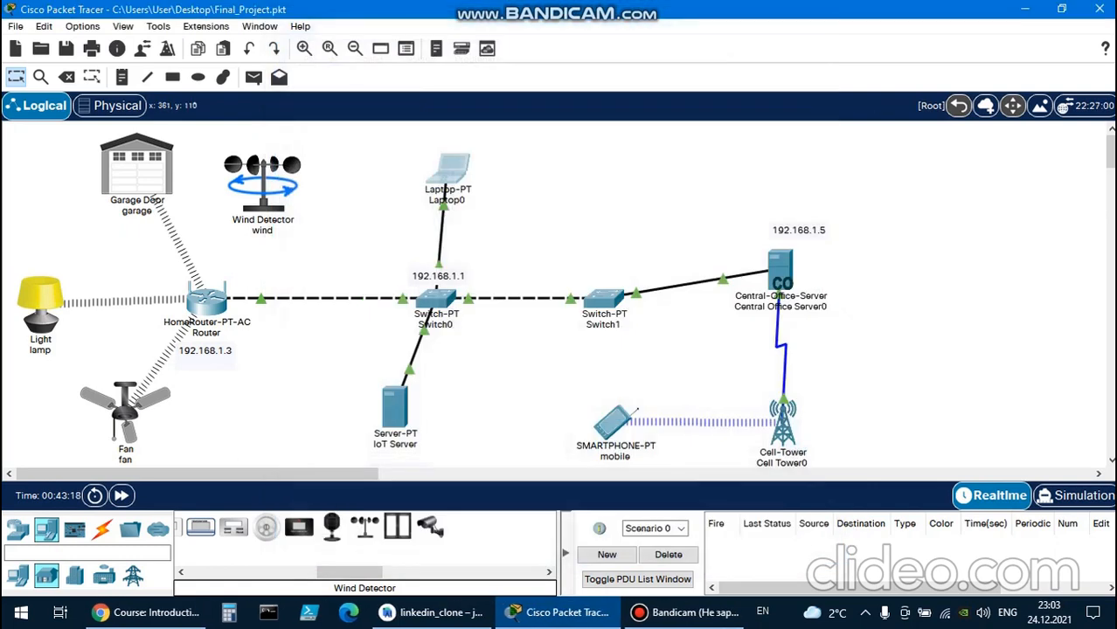
{"action": "left_click", "coordinate": [262, 183]}
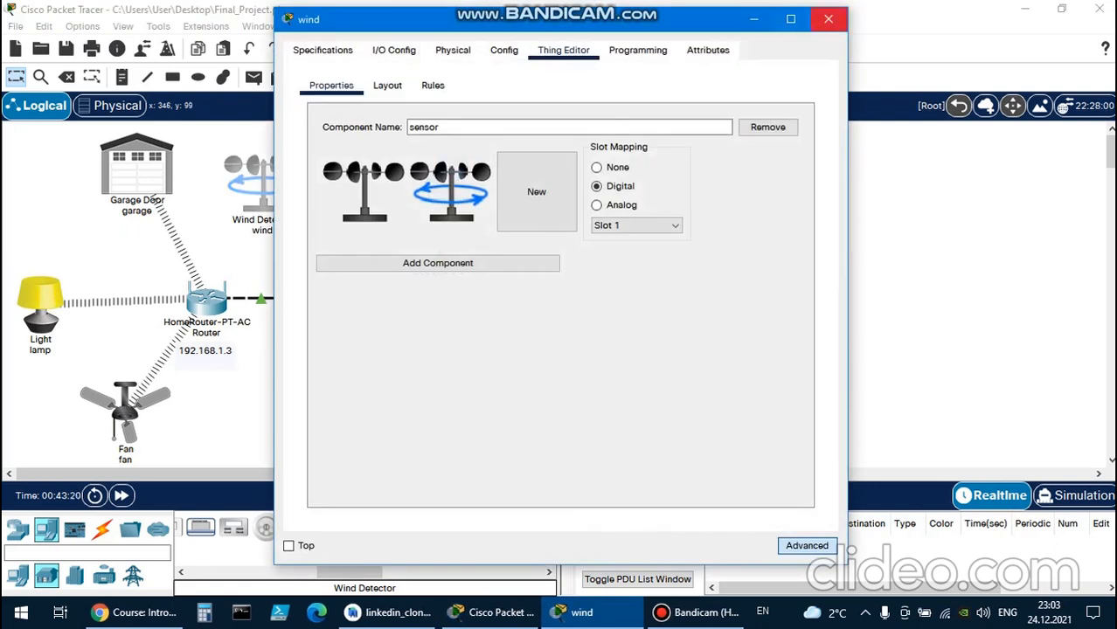
{"action": "left_click", "coordinate": [504, 51]}
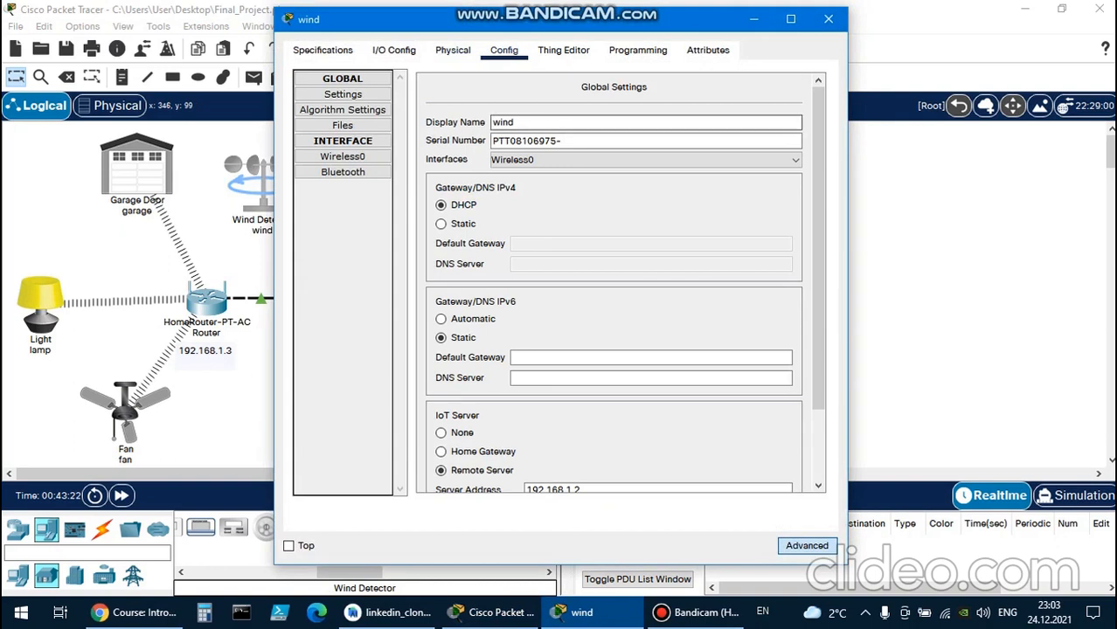
{"action": "left_click", "coordinate": [645, 160]}
{"action": "left_click", "coordinate": [644, 162]}
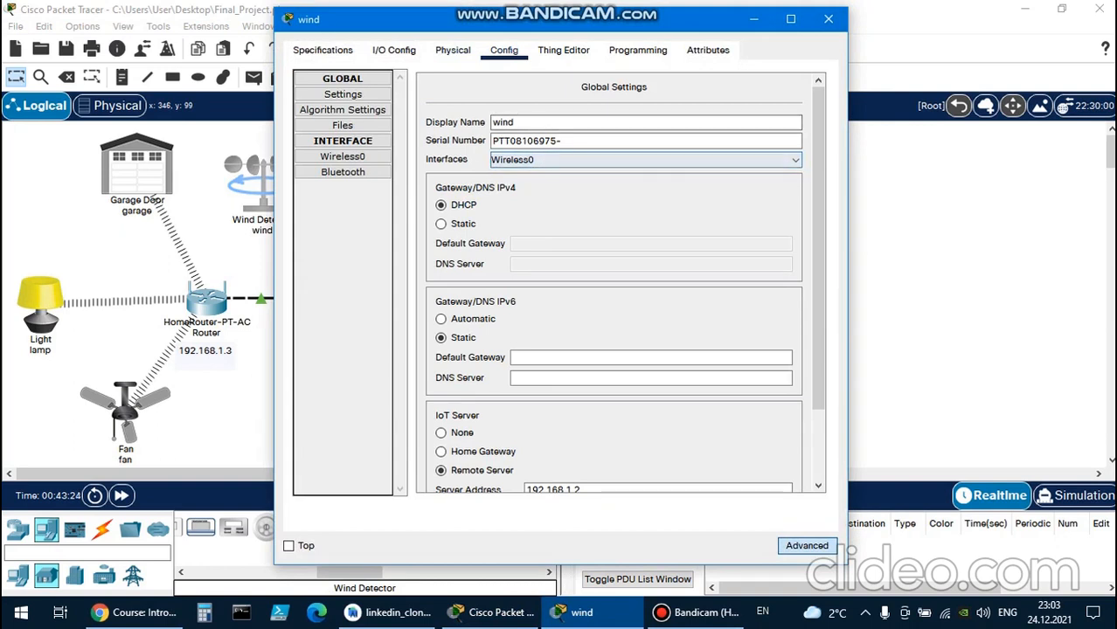
{"action": "scroll", "coordinate": [651, 289], "scroll_direction": "down", "scroll_amount": 3}
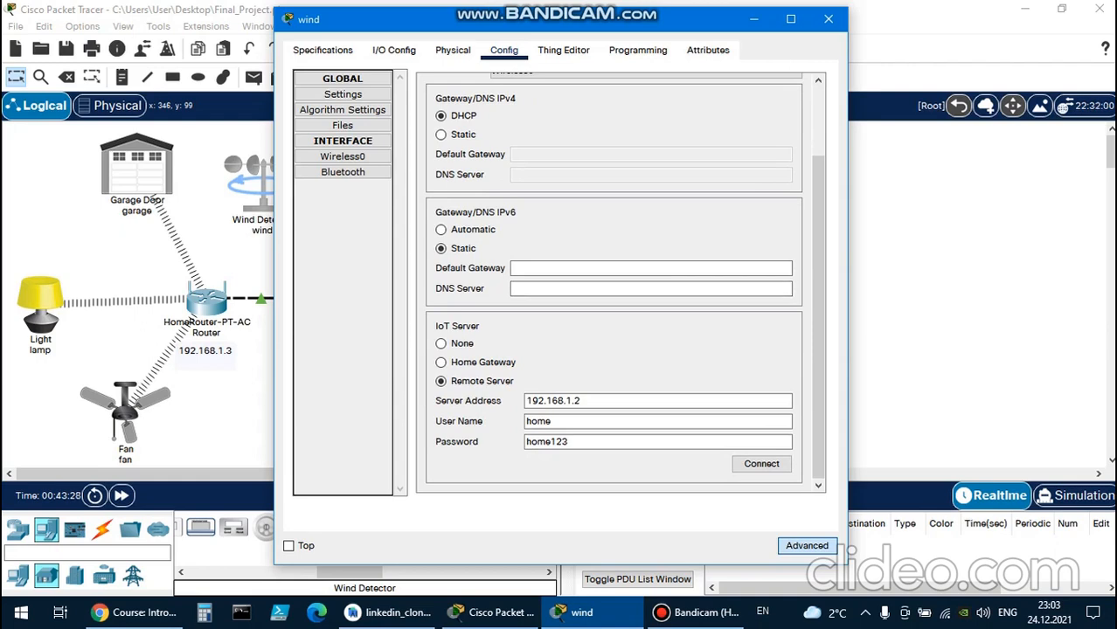
Examine the lamp's IoT server and Wireless0 settings for comparison, and close its window.
{"action": "left_click", "coordinate": [34, 314]}
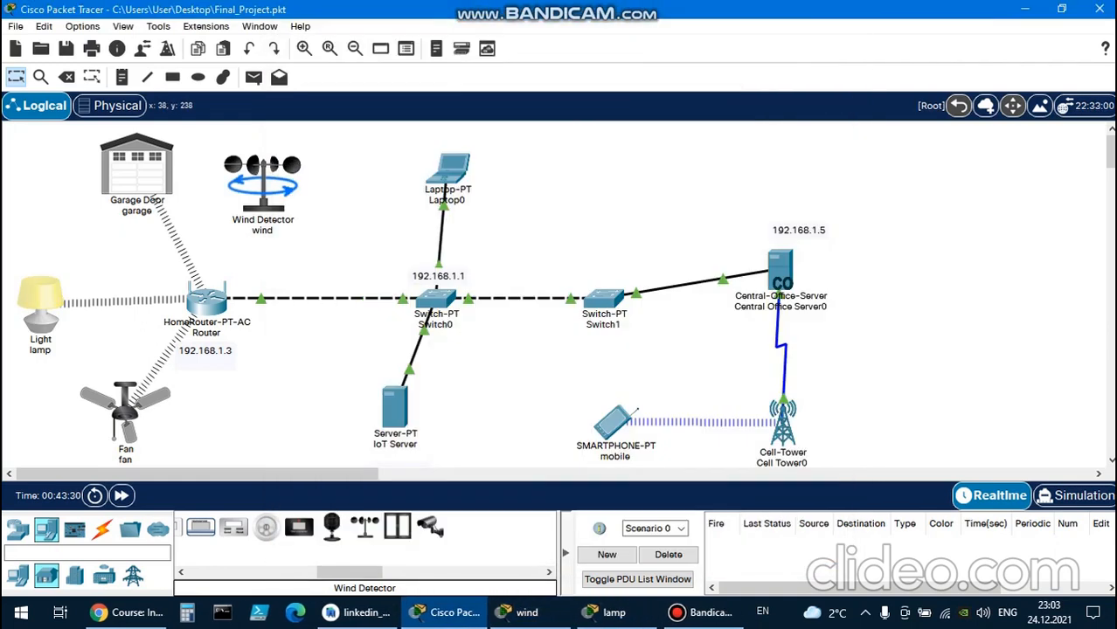
{"action": "left_click", "coordinate": [605, 612]}
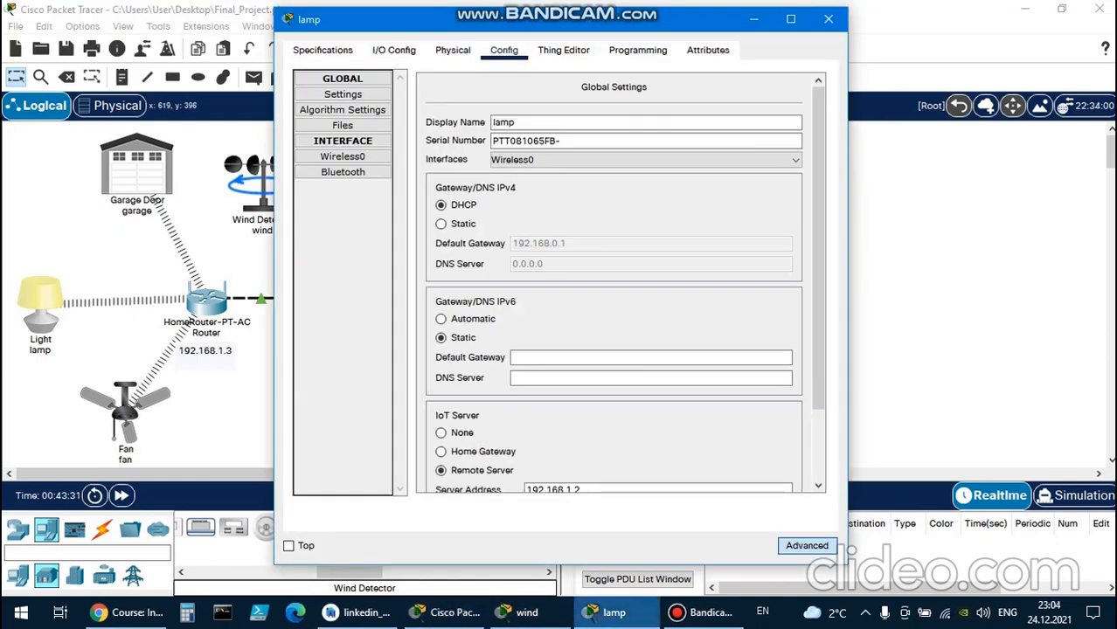
{"action": "scroll", "coordinate": [817, 262], "scroll_direction": "down", "scroll_amount": 2}
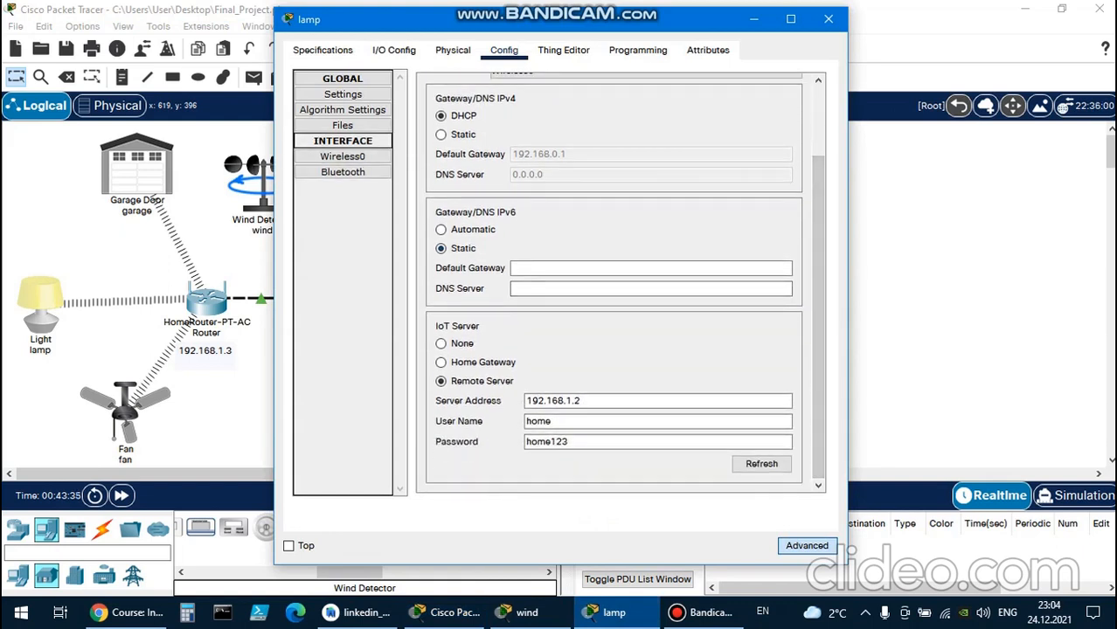
{"action": "left_click", "coordinate": [343, 156]}
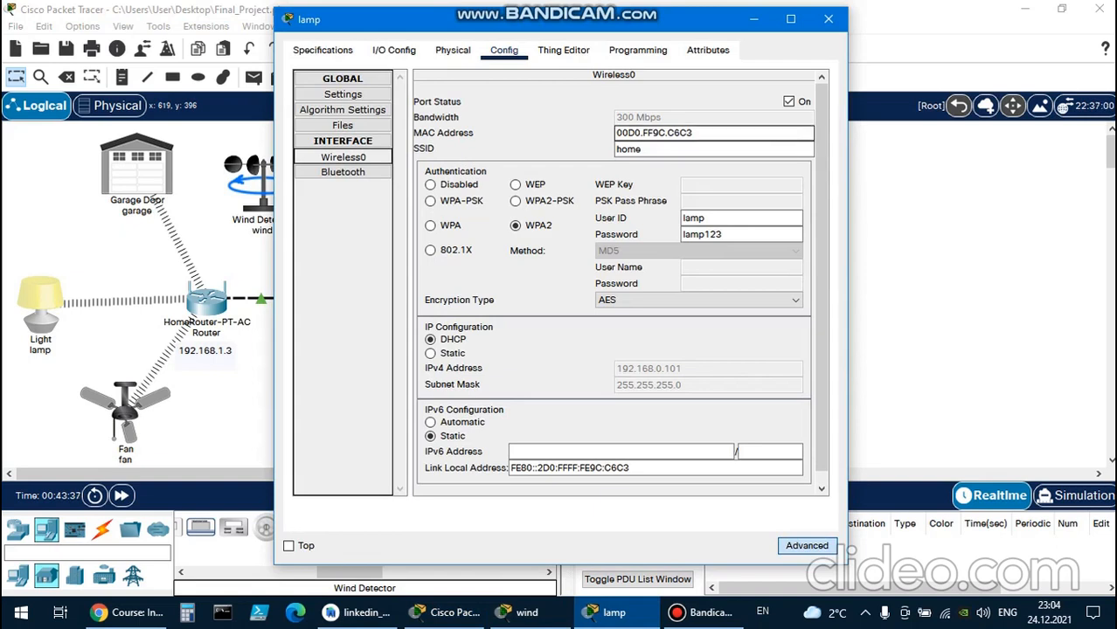
{"action": "left_click_drag", "start_coordinate": [821, 201], "coordinate": [821, 213]}
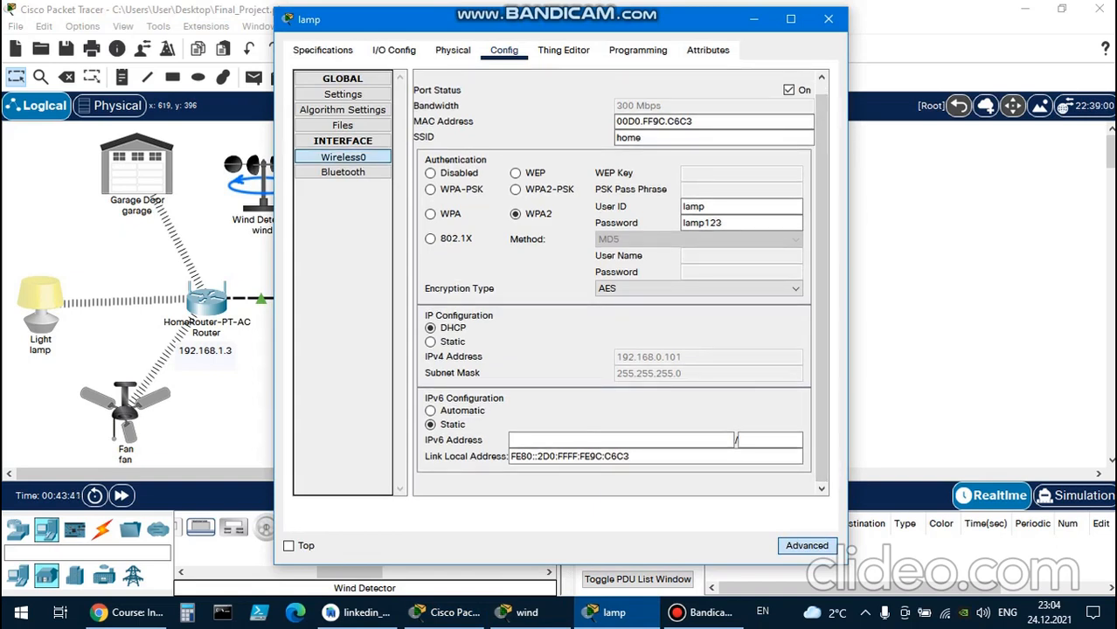
{"action": "left_click", "coordinate": [827, 18]}
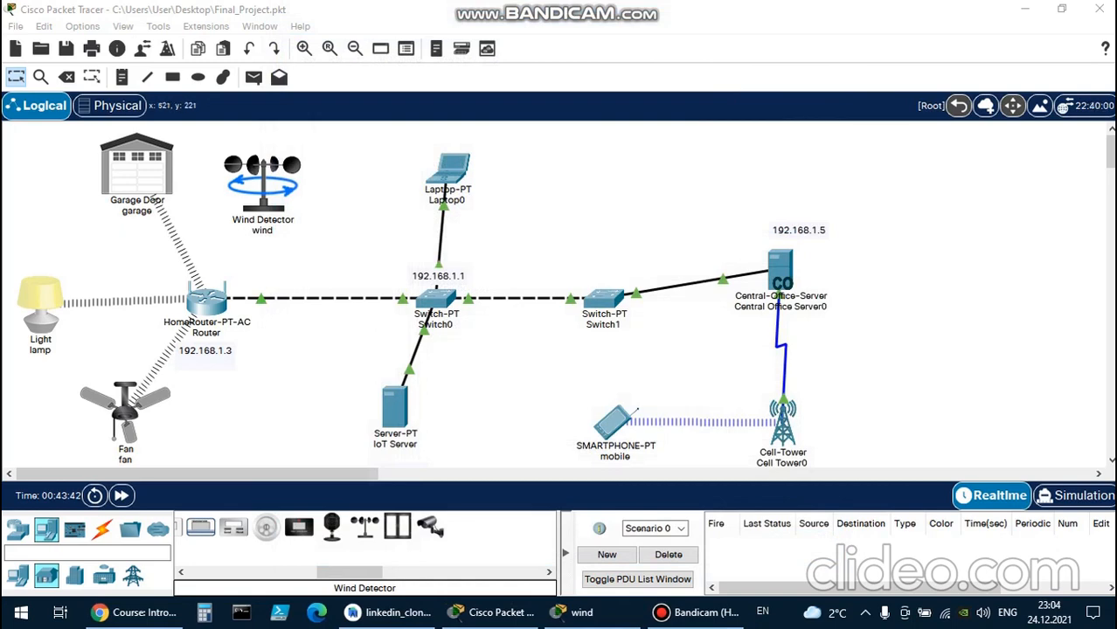
Inspect Switch0's configuration and command-line log, and close its window.
{"action": "left_click", "coordinate": [436, 300]}
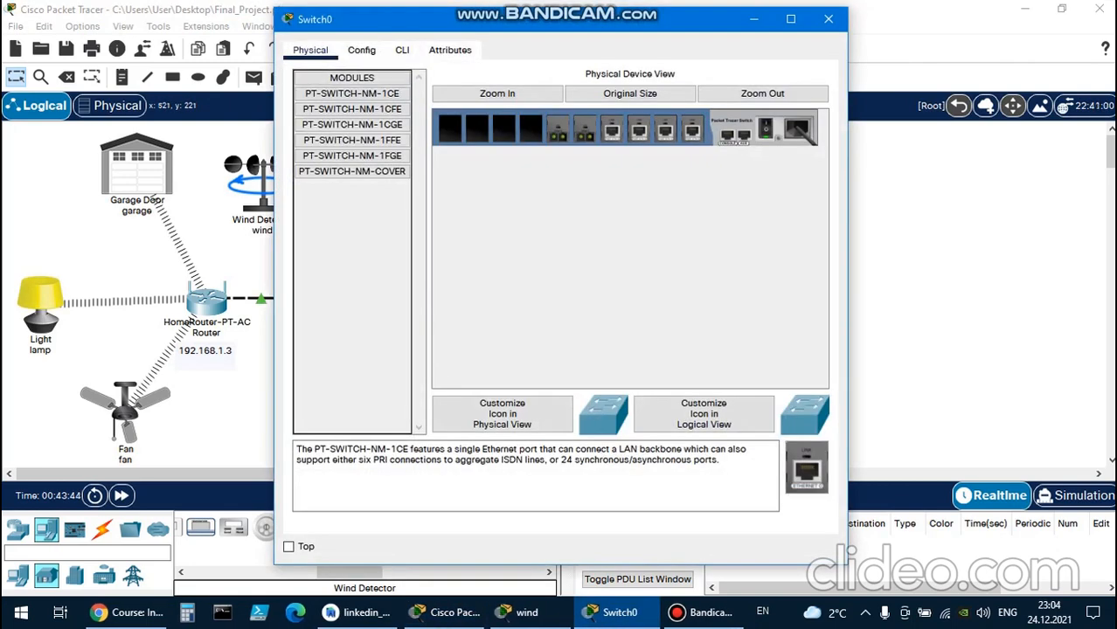
{"action": "left_click", "coordinate": [360, 50]}
{"action": "left_click", "coordinate": [402, 50]}
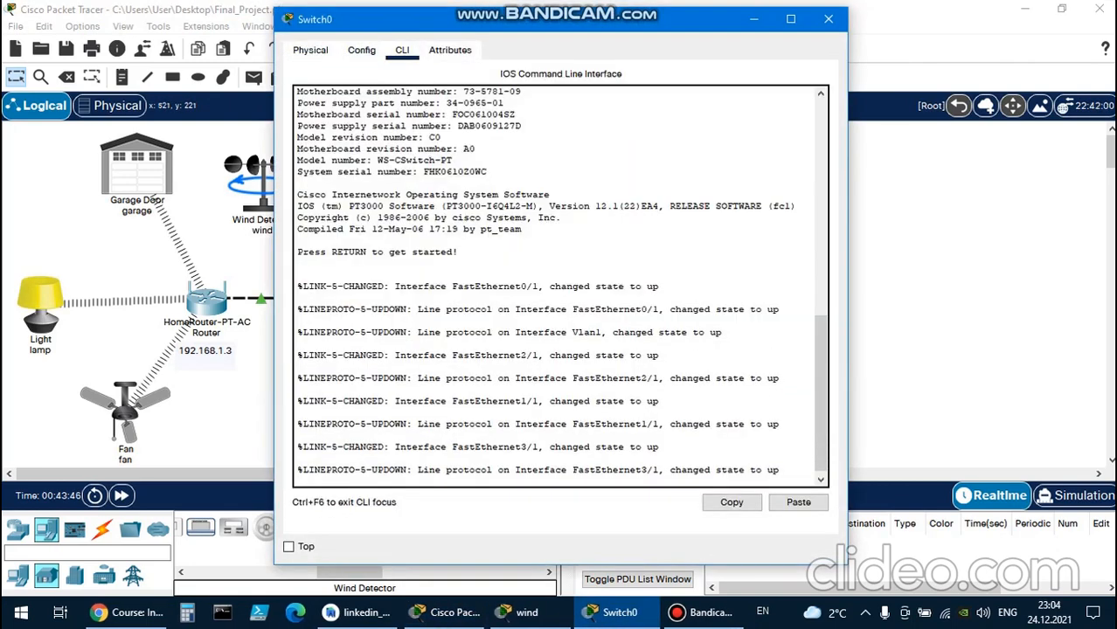
{"action": "left_click", "coordinate": [828, 18]}
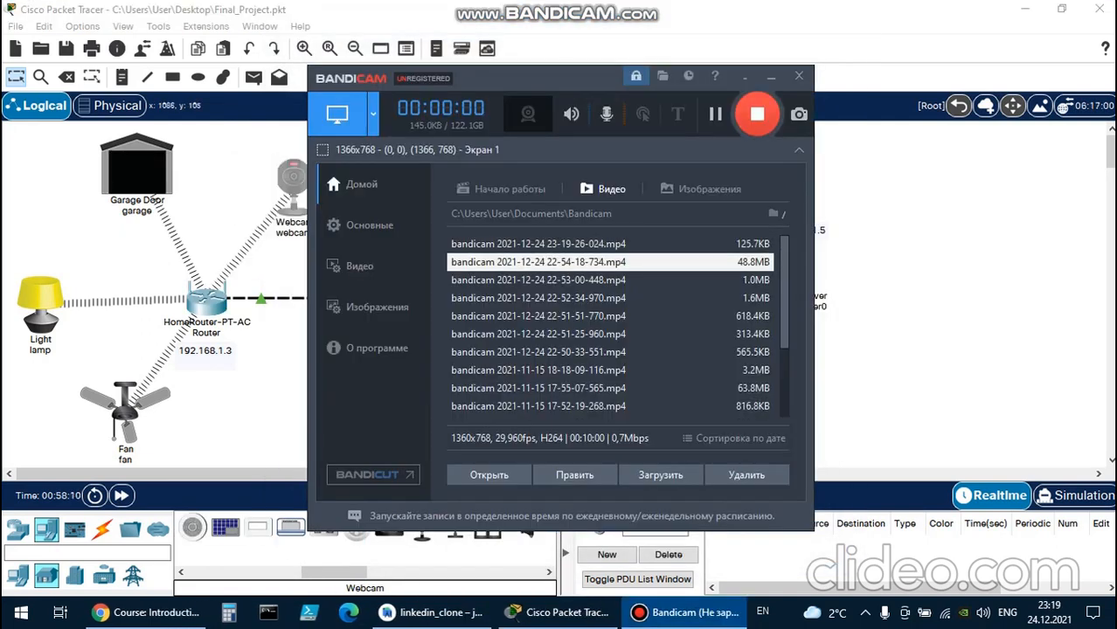
Return to the network workspace and delete the webcam connected to the home router.
{"action": "left_click", "coordinate": [888, 207]}
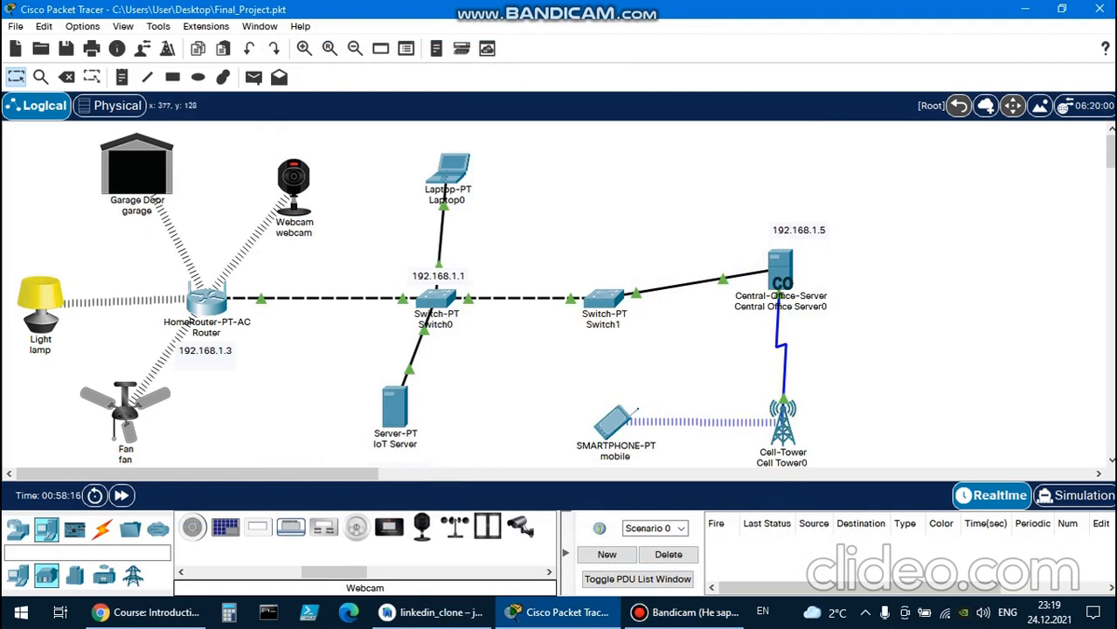
{"action": "left_click", "coordinate": [293, 179]}
{"action": "key", "text": "Delete"}
{"action": "left_click", "coordinate": [552, 326]}
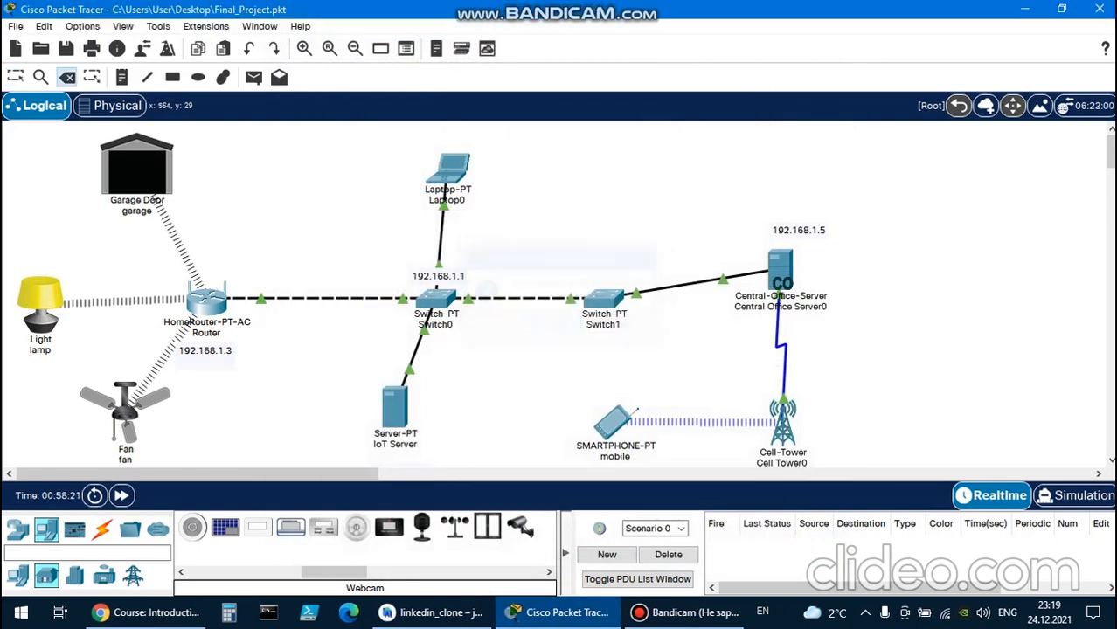
{"action": "left_click", "coordinate": [393, 409]}
{"action": "left_click", "coordinate": [556, 326]}
{"action": "left_click", "coordinate": [623, 326]}
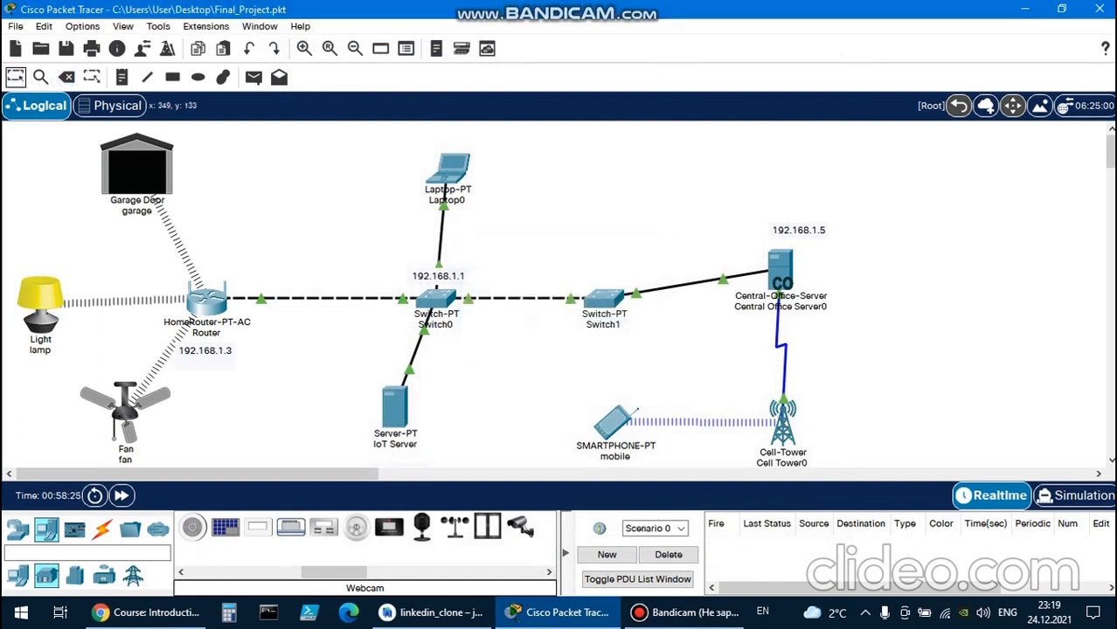
Remove the webcam user from the IoT Server's AAA user setup and close the server window.
{"action": "left_click", "coordinate": [396, 444]}
{"action": "left_click", "coordinate": [395, 408]}
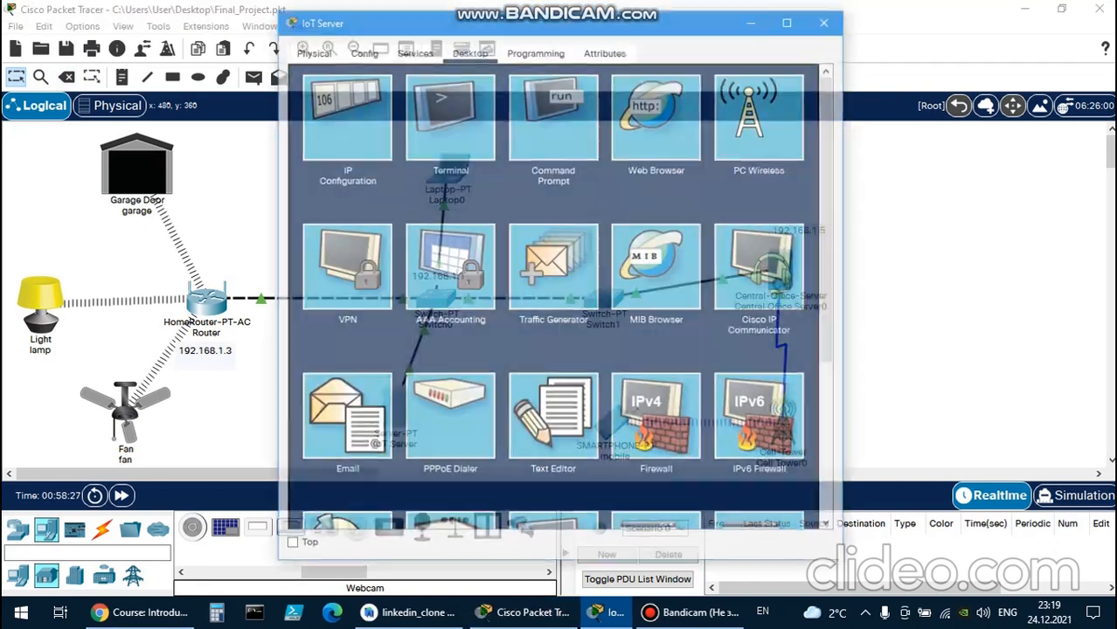
{"action": "left_click", "coordinate": [413, 50]}
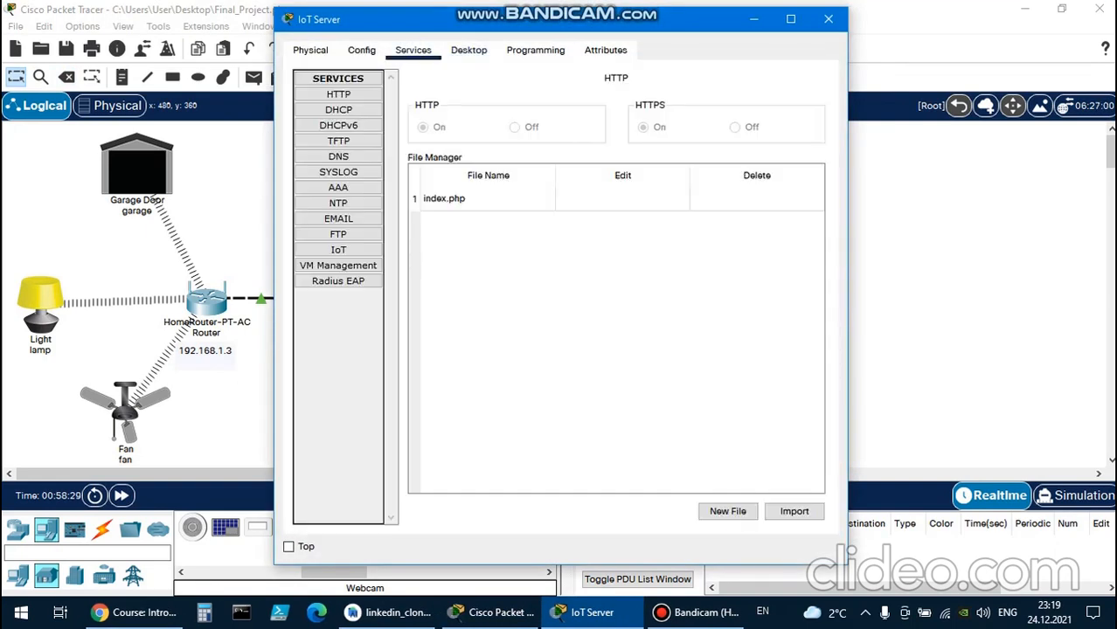
{"action": "left_click", "coordinate": [338, 188]}
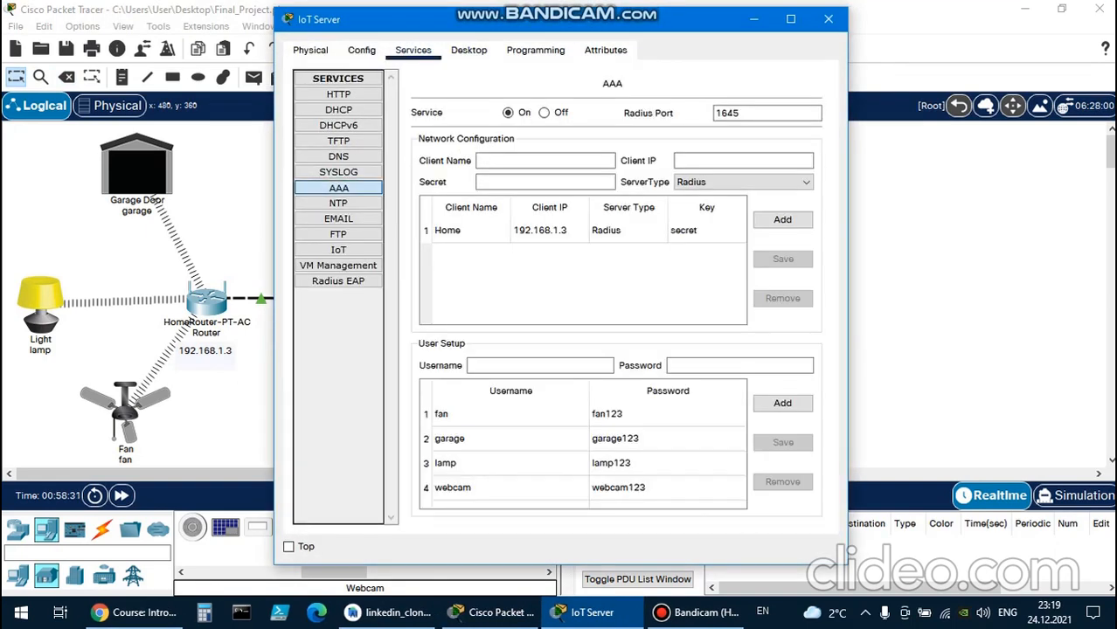
{"action": "scroll", "coordinate": [524, 446], "scroll_direction": "down", "scroll_amount": 1}
{"action": "left_click", "coordinate": [524, 446]}
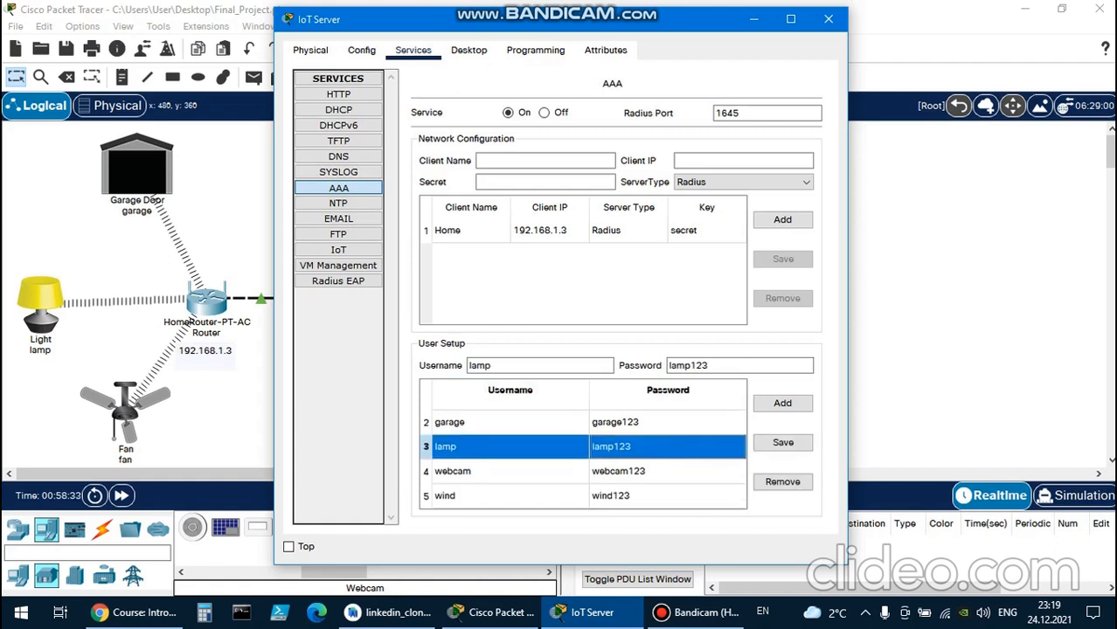
{"action": "left_click", "coordinate": [524, 471]}
{"action": "left_click", "coordinate": [782, 443]}
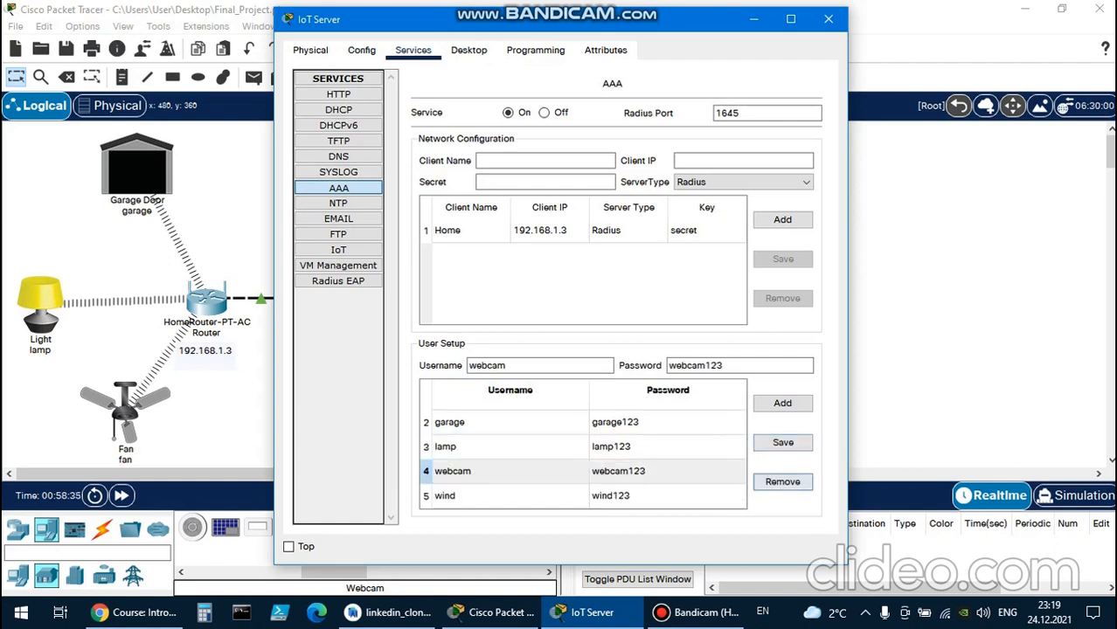
{"action": "left_click", "coordinate": [782, 482]}
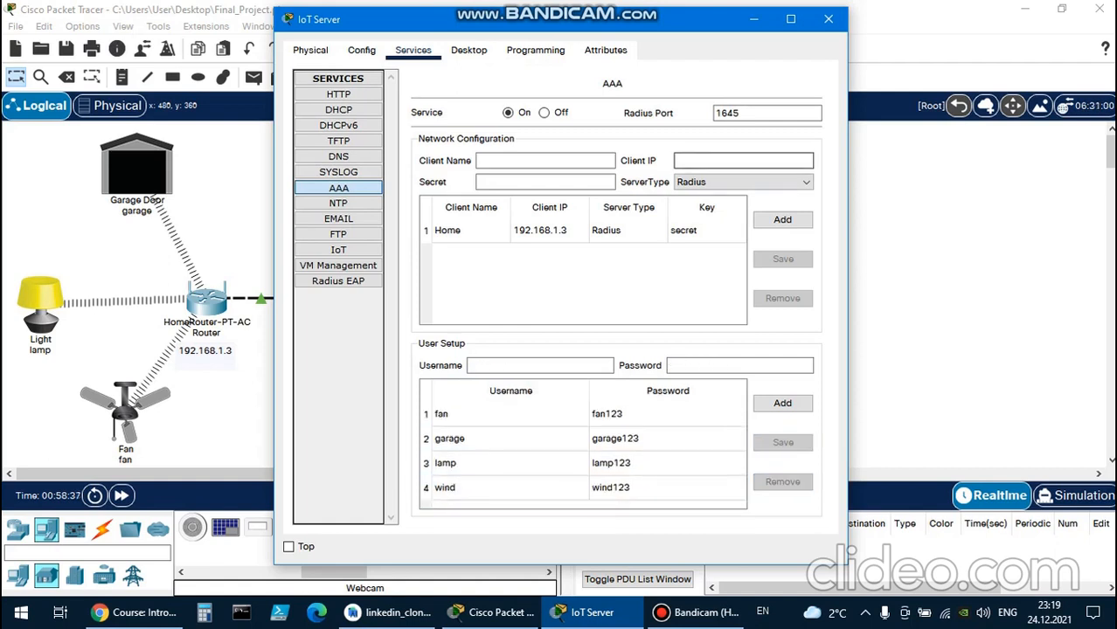
{"action": "left_click", "coordinate": [828, 19]}
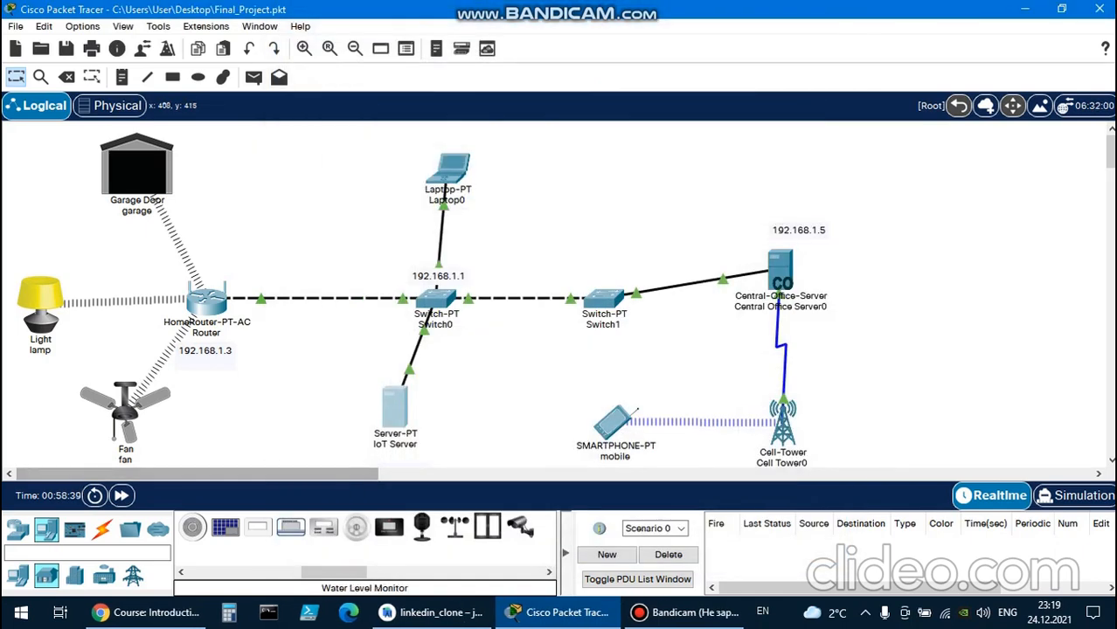
Place a new Webcam device in the workspace between the garage door and the laptop and rename it webcam.
{"action": "left_click", "coordinate": [422, 526]}
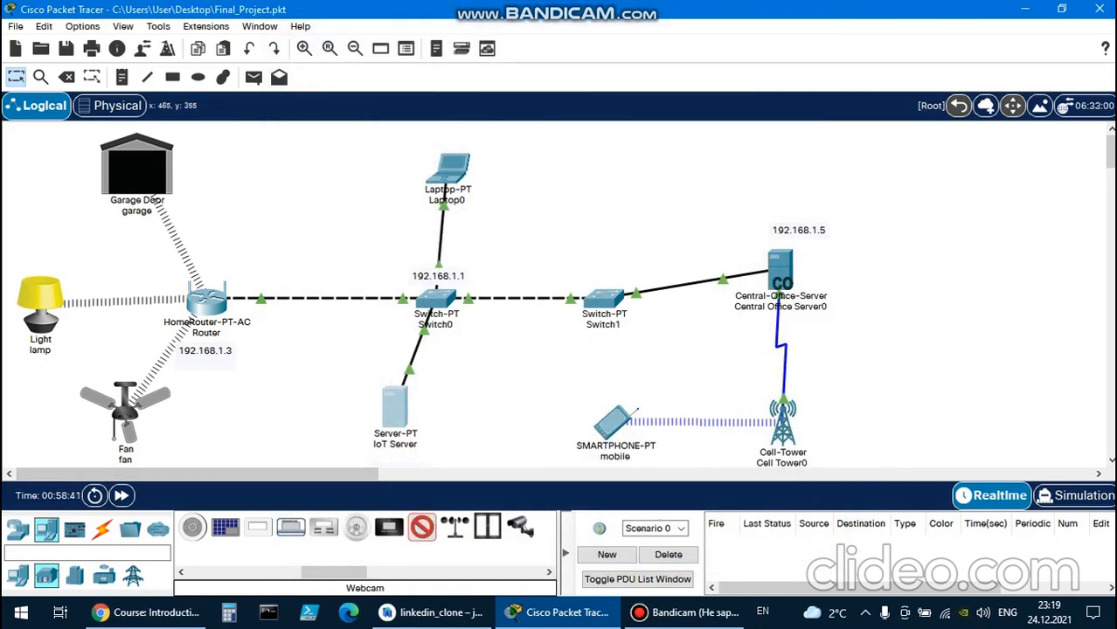
{"action": "left_click", "coordinate": [303, 181]}
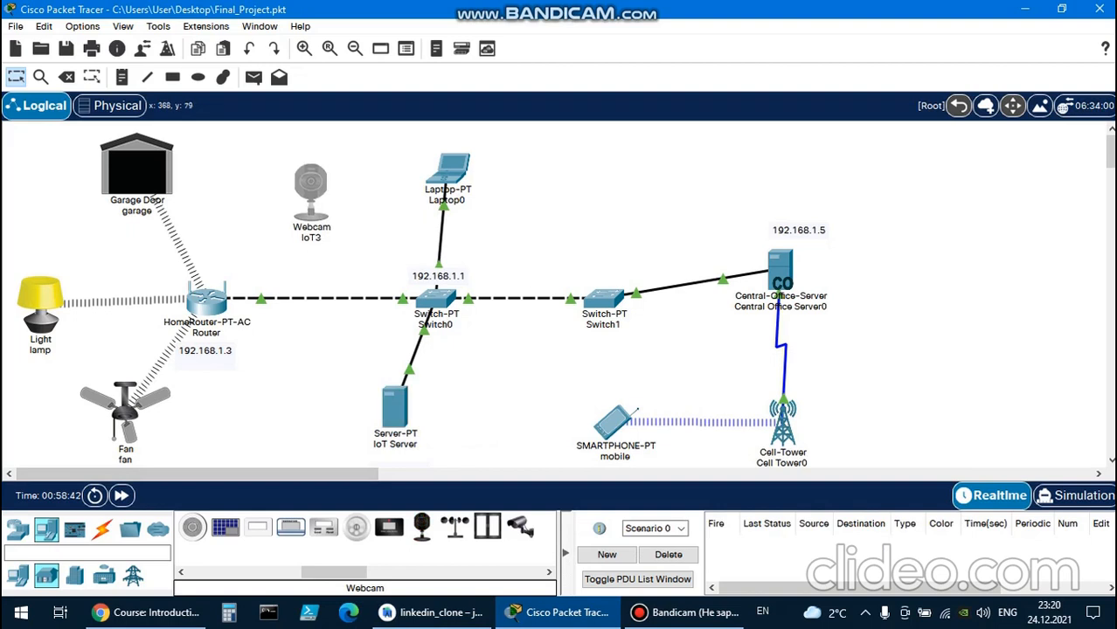
{"action": "left_click", "coordinate": [303, 231]}
{"action": "key", "text": "BackSpace"}
{"action": "key", "text": "BackSpace"}
{"action": "key", "text": "BackSpace"}
{"action": "key", "text": "BackSpace"}
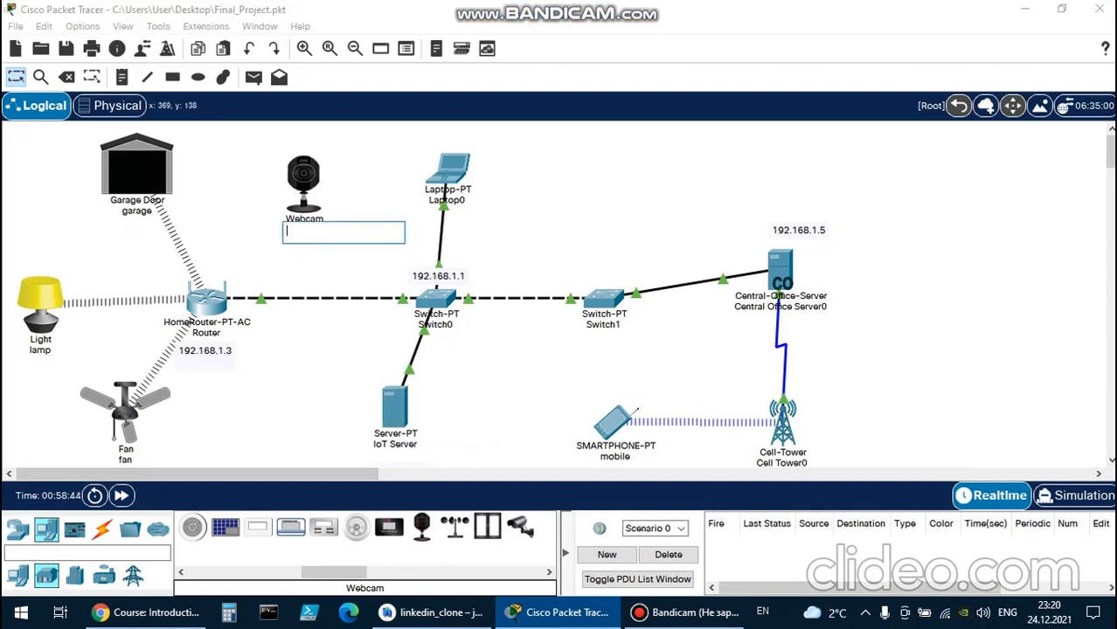
{"action": "type", "text": "webcam"}
{"action": "key", "text": "Return"}
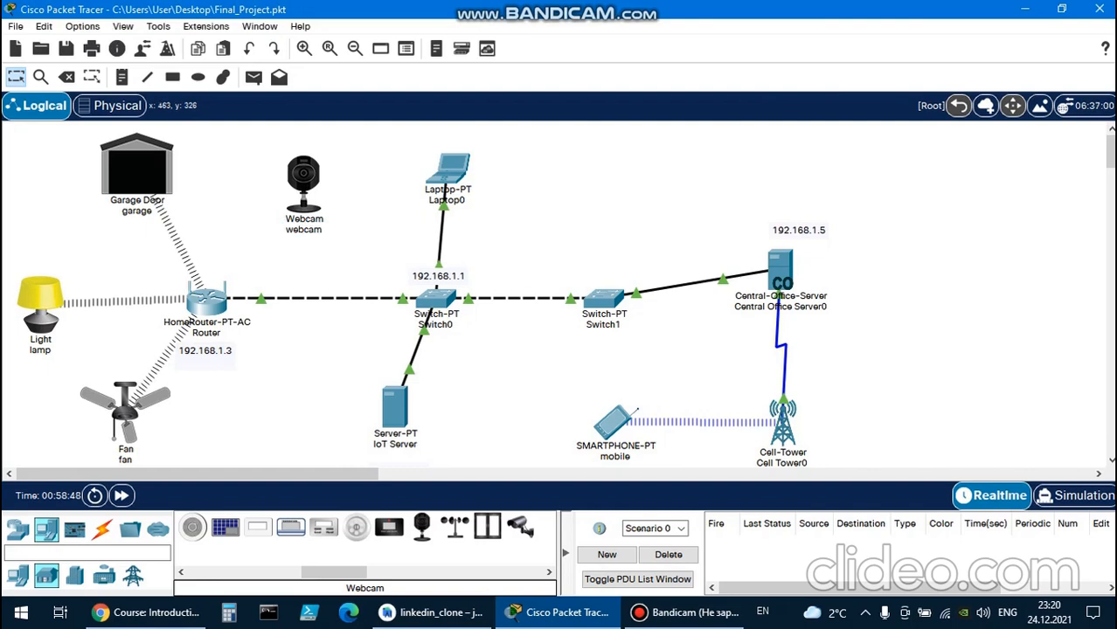
Add an AAA user named webcam with its password on the IoT Server and close the server window.
{"action": "left_click", "coordinate": [395, 406]}
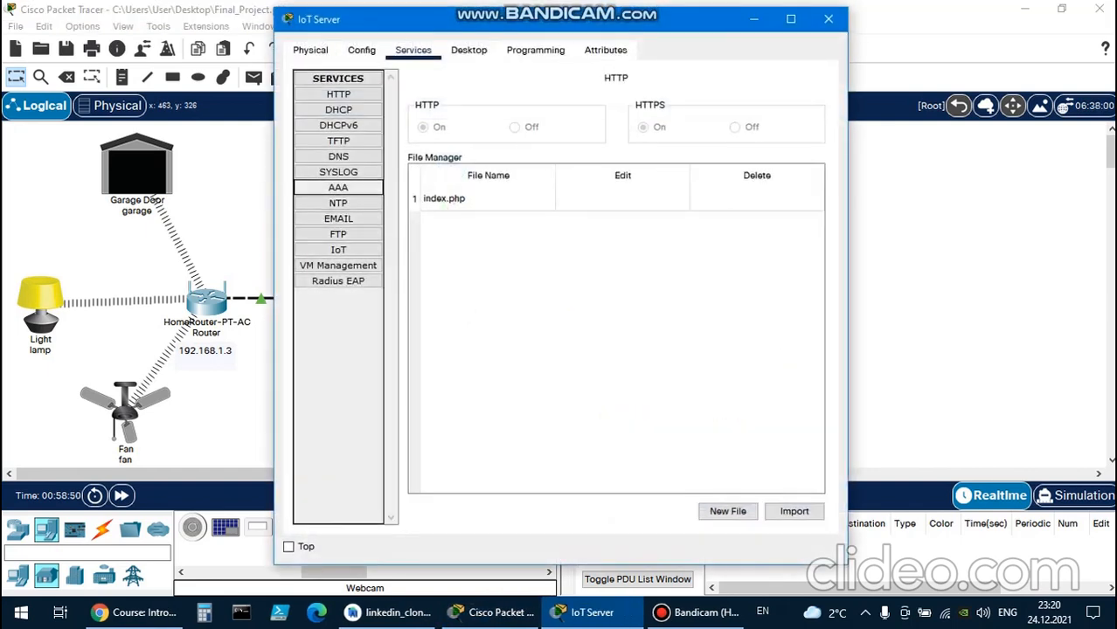
{"action": "left_click", "coordinate": [339, 188]}
{"action": "left_click", "coordinate": [540, 365]}
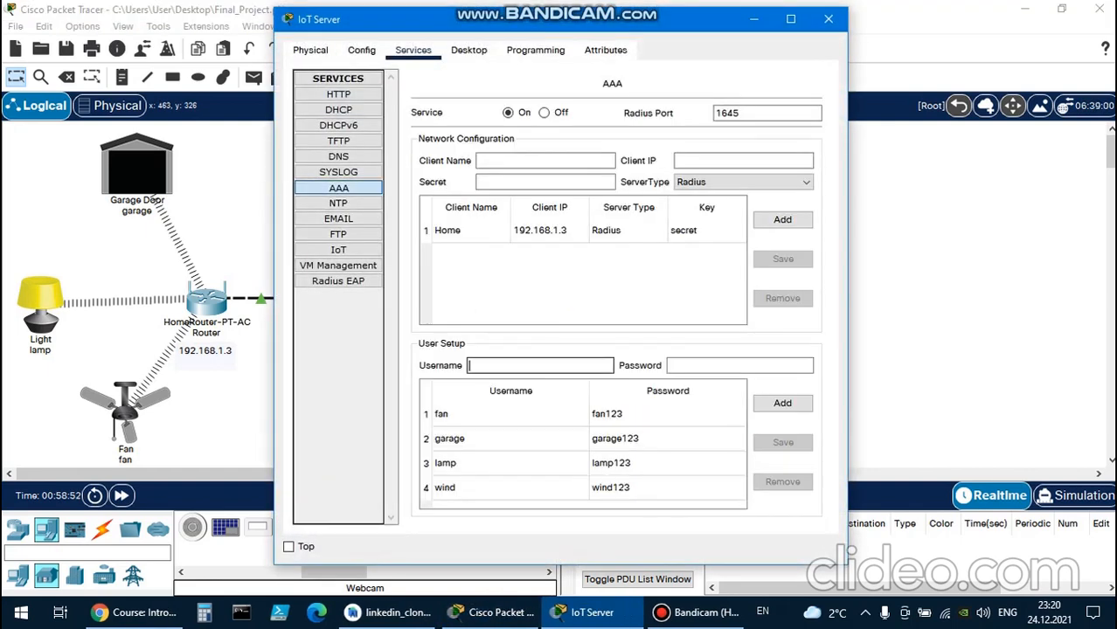
{"action": "type", "text": "webcam"}
{"action": "left_click", "coordinate": [740, 365]}
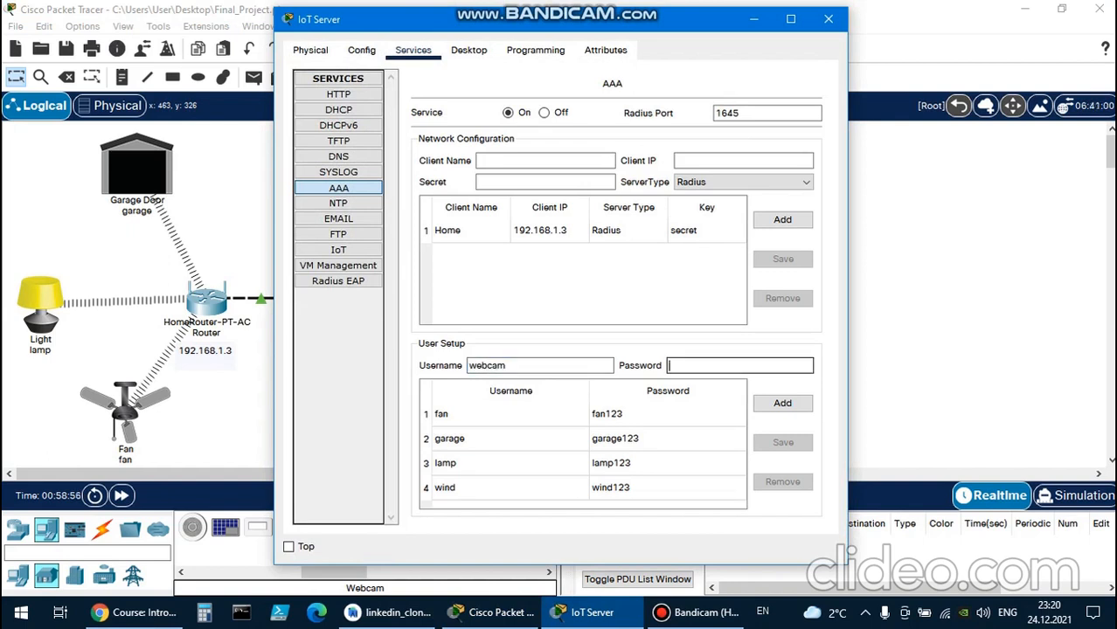
{"action": "type", "text": "webcam123"}
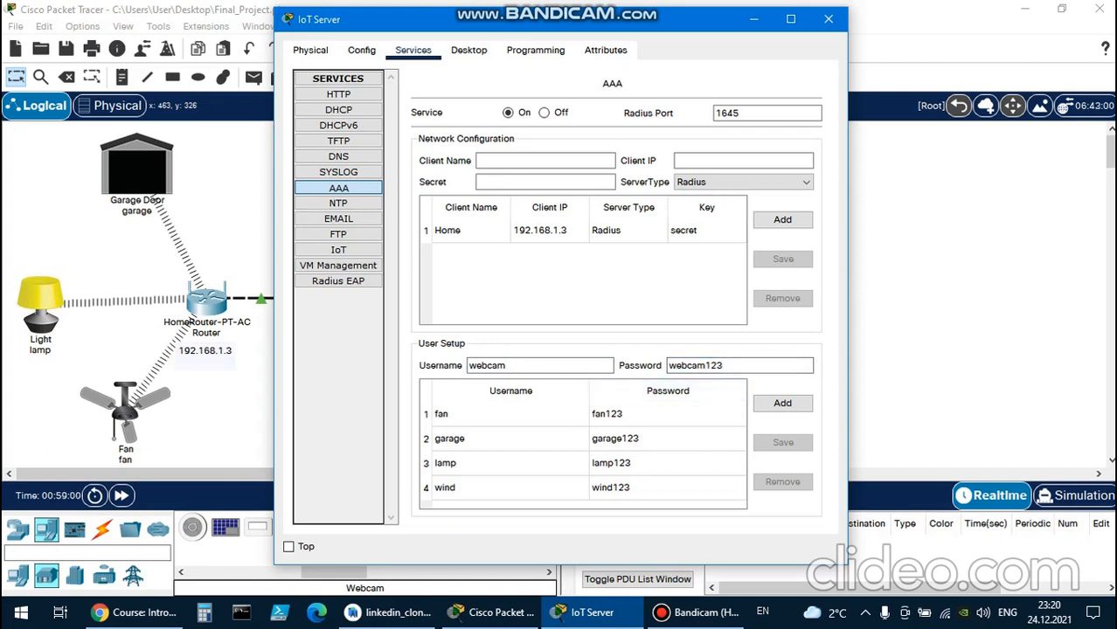
{"action": "left_click", "coordinate": [782, 403]}
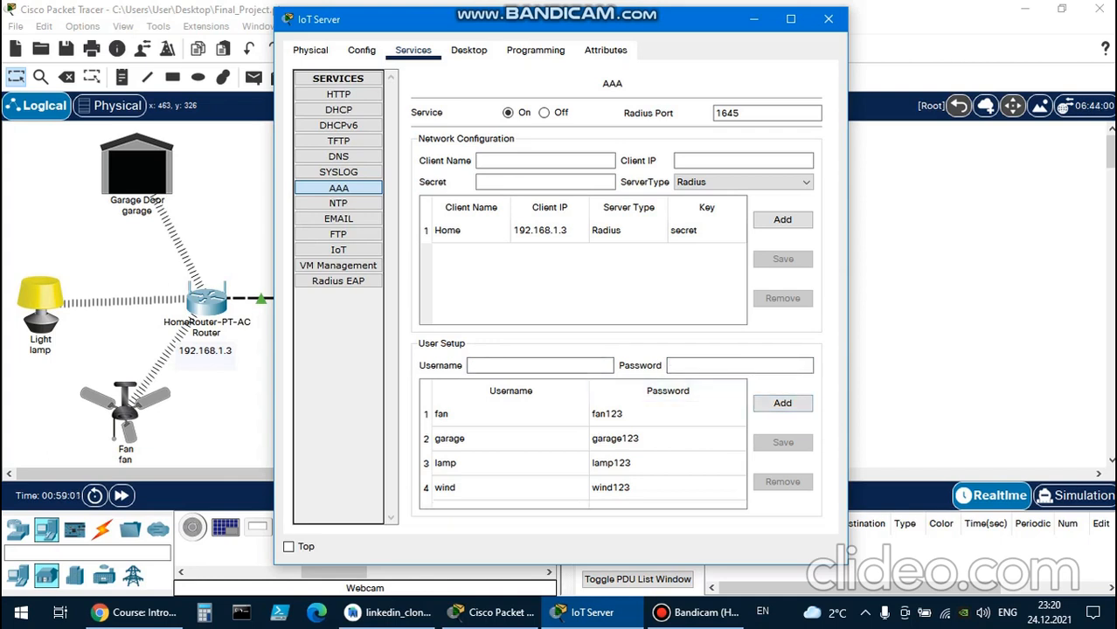
{"action": "scroll", "coordinate": [583, 455], "scroll_direction": "down", "scroll_amount": 1}
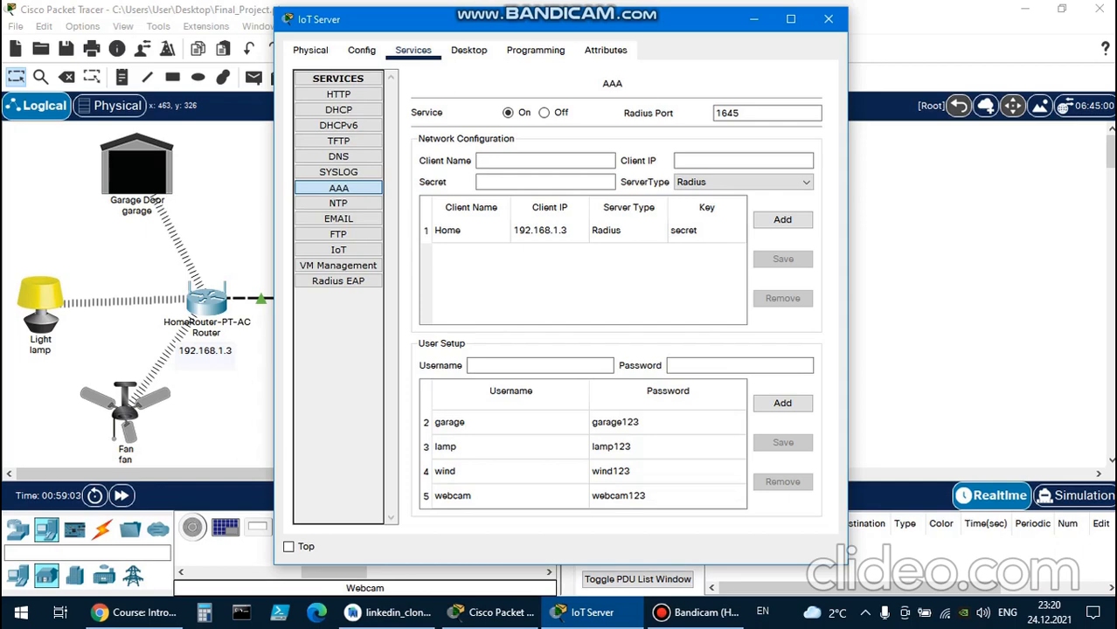
{"action": "left_click", "coordinate": [817, 19]}
Show the webcam's advanced options and set the SSID of its Wireless0 interface to home.
{"action": "left_click", "coordinate": [303, 183]}
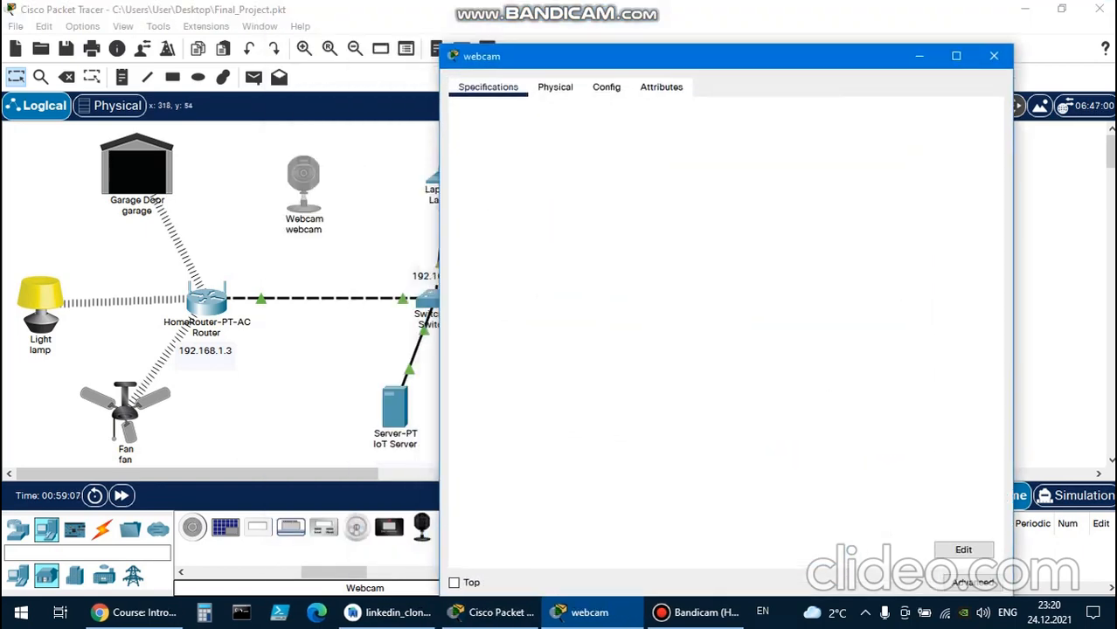
{"action": "left_click", "coordinate": [957, 54]}
{"action": "left_click_drag", "start_coordinate": [768, 7], "coordinate": [768, 23]}
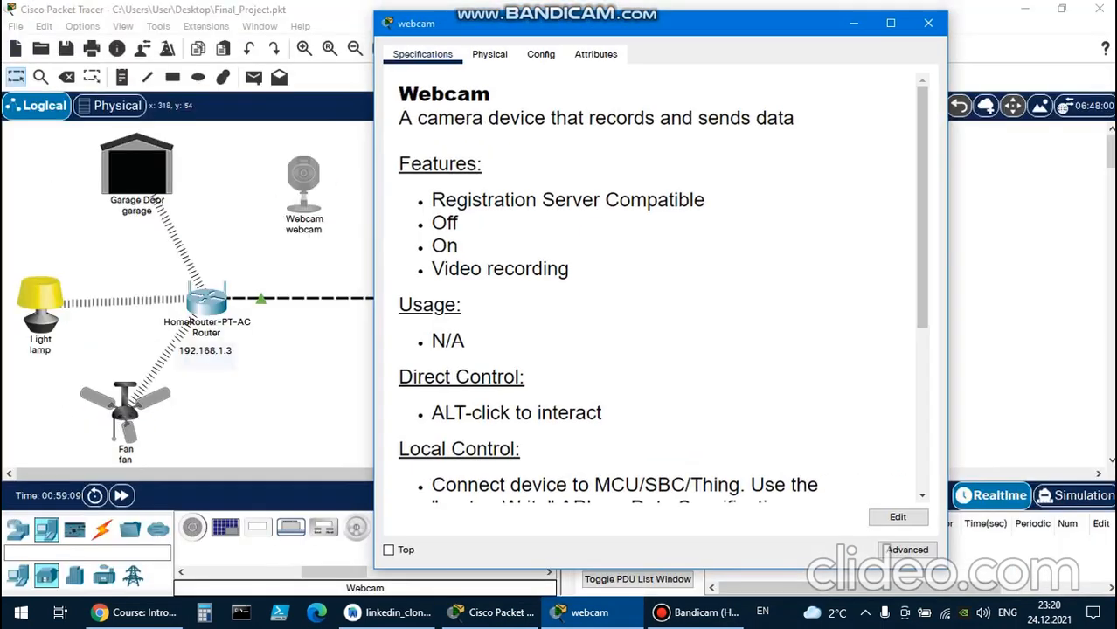
{"action": "left_click", "coordinate": [907, 550]}
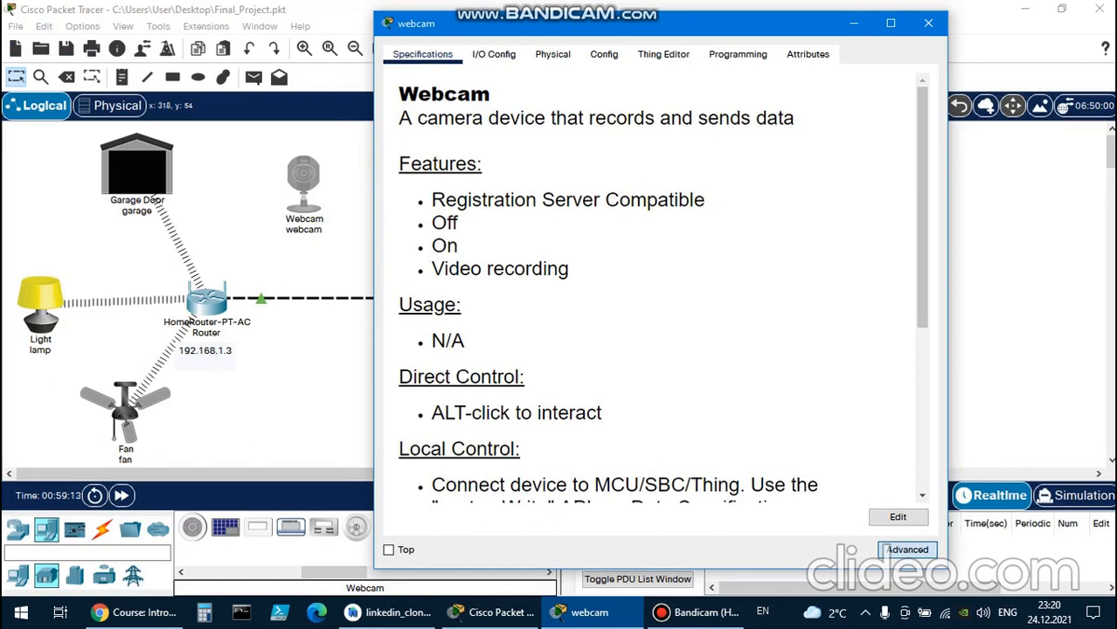
{"action": "left_click", "coordinate": [552, 54]}
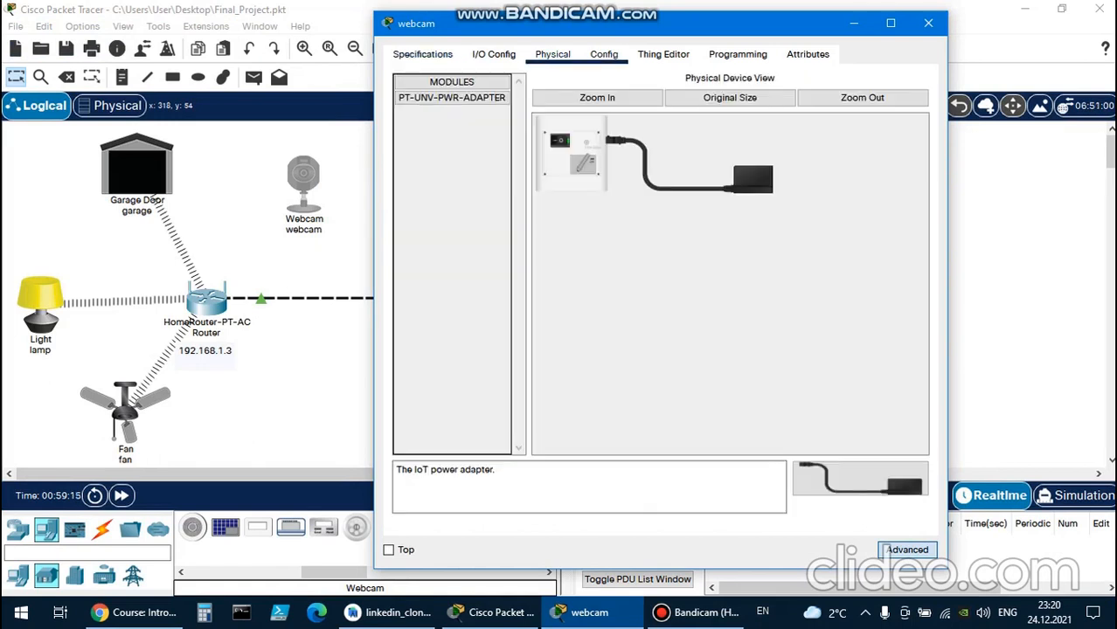
{"action": "left_click", "coordinate": [603, 55]}
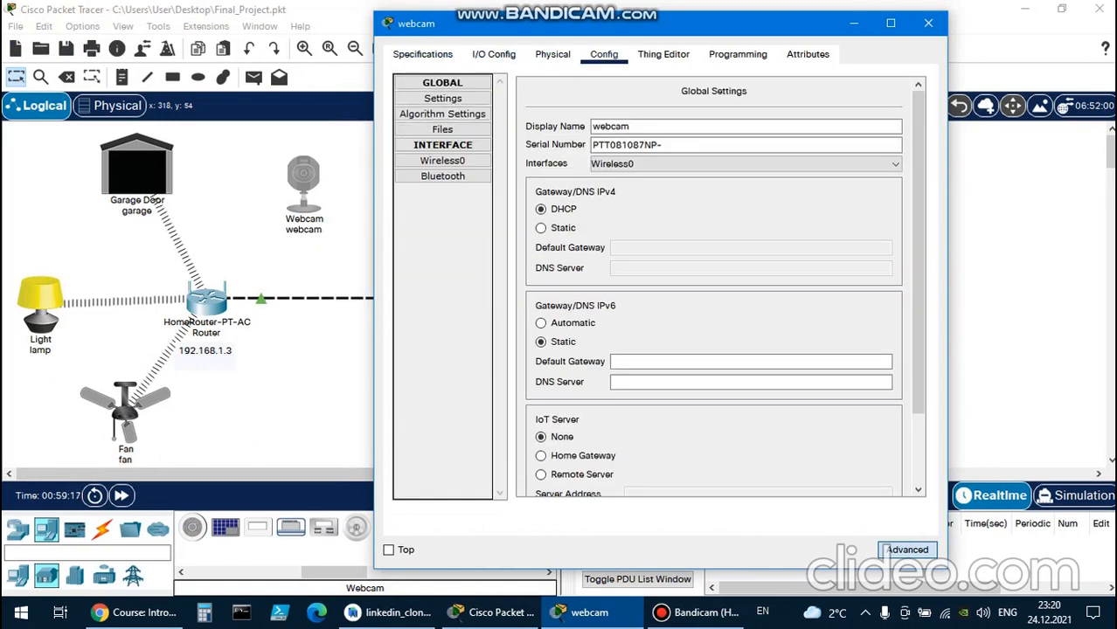
{"action": "left_click", "coordinate": [443, 160]}
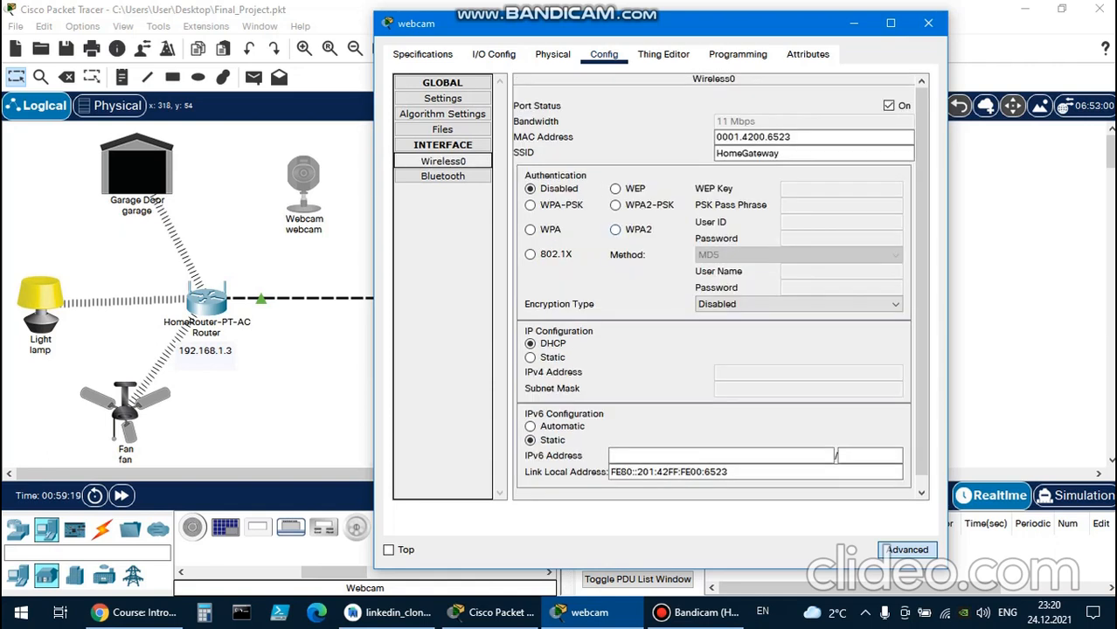
{"action": "double_click", "coordinate": [786, 153]}
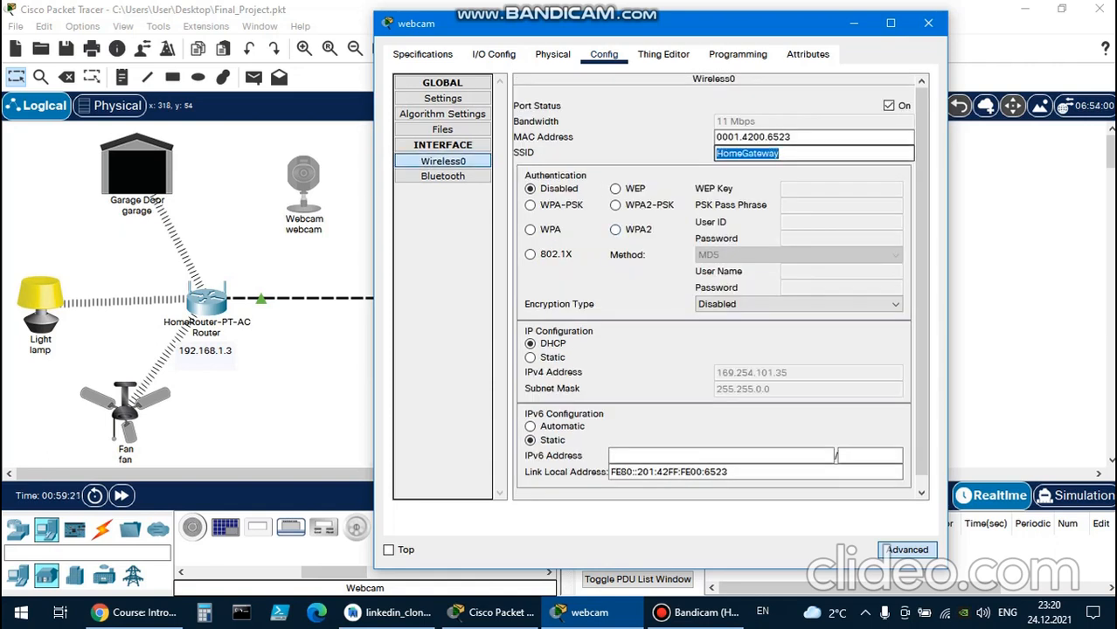
{"action": "type", "text": "home"}
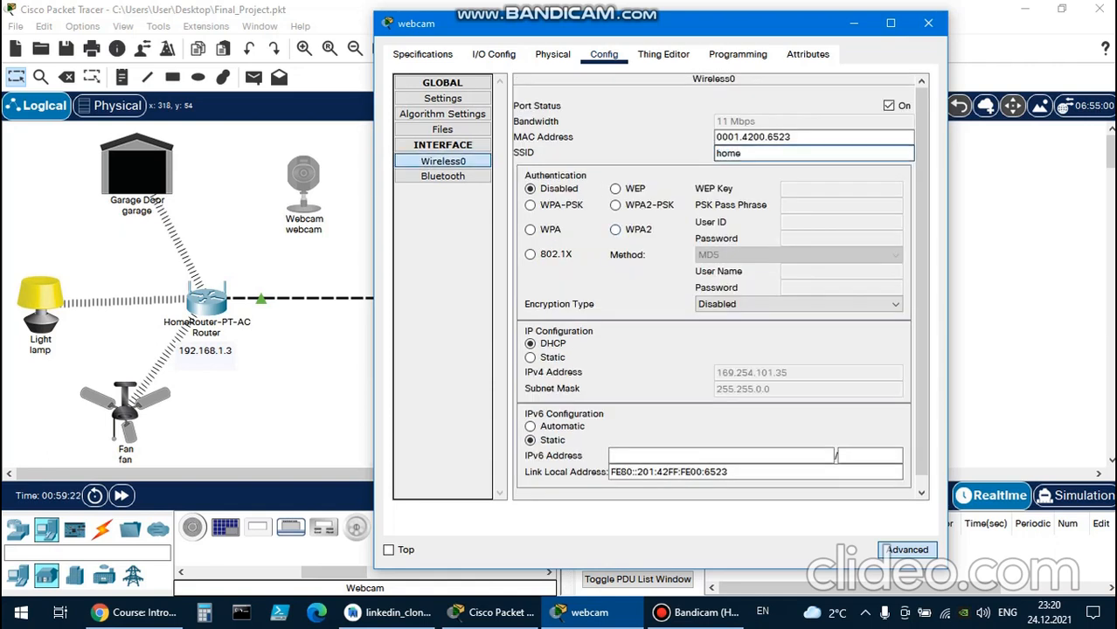
{"action": "left_click_drag", "start_coordinate": [559, 23], "coordinate": [682, 43]}
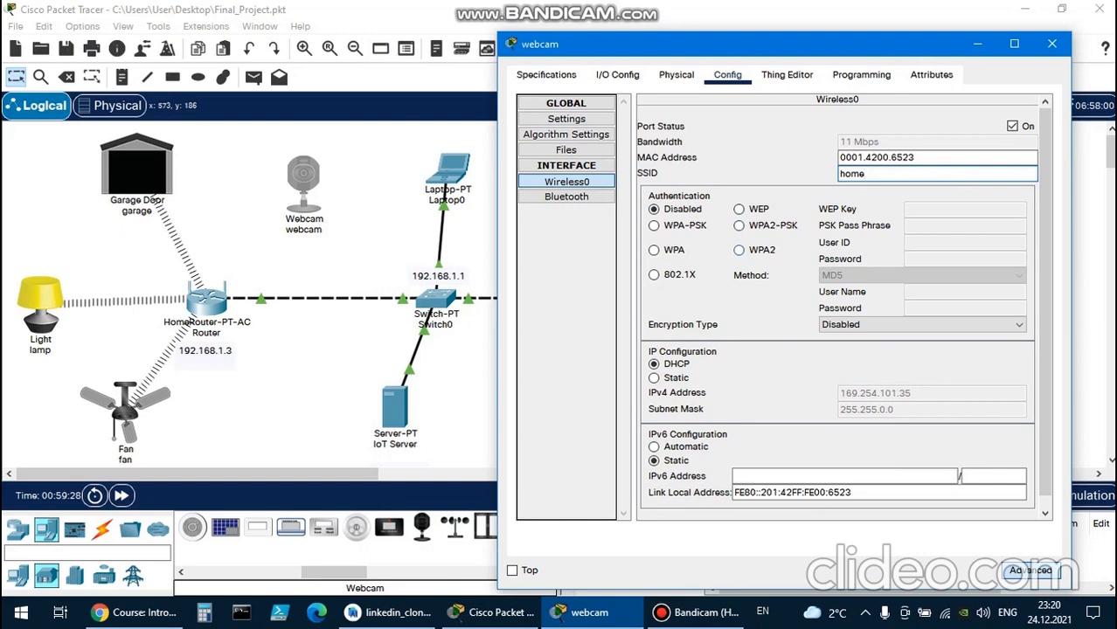
Set the webcam's Wireless0 authentication to WPA2 with user ID webcam and enter the account password.
{"action": "left_click", "coordinate": [739, 250]}
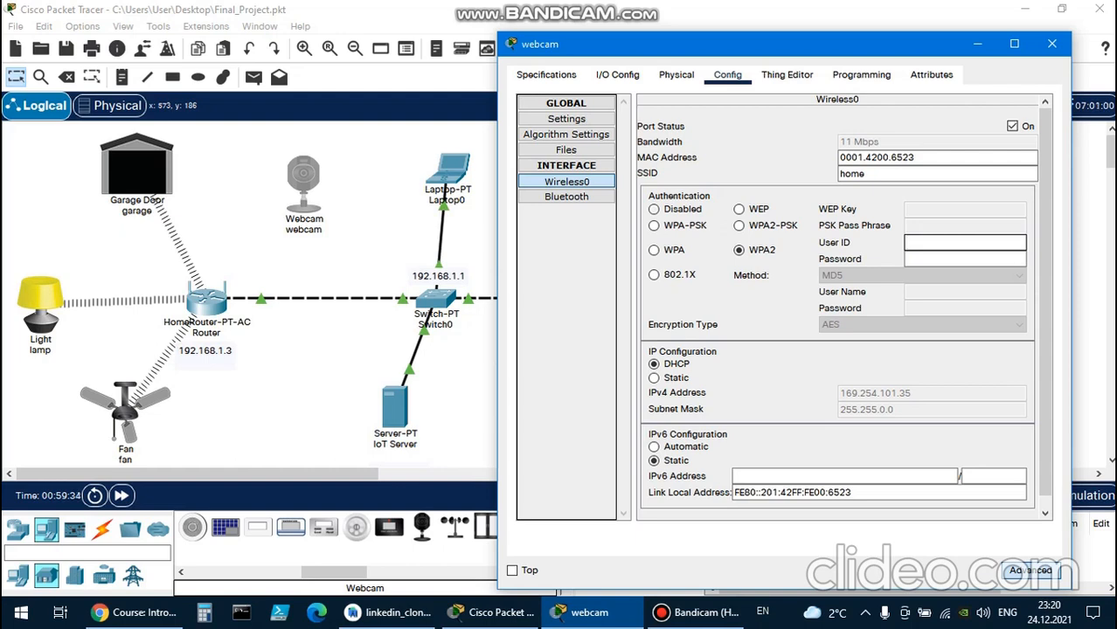
{"action": "type", "text": "webcam"}
{"action": "left_click", "coordinate": [965, 260]}
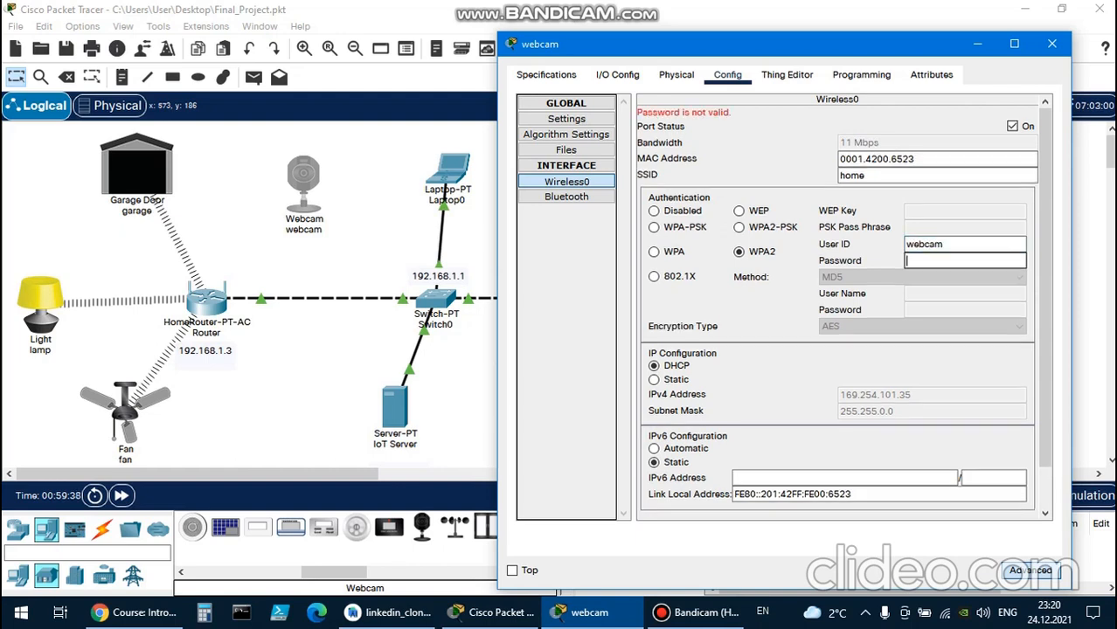
{"action": "type", "text": "webcam12"}
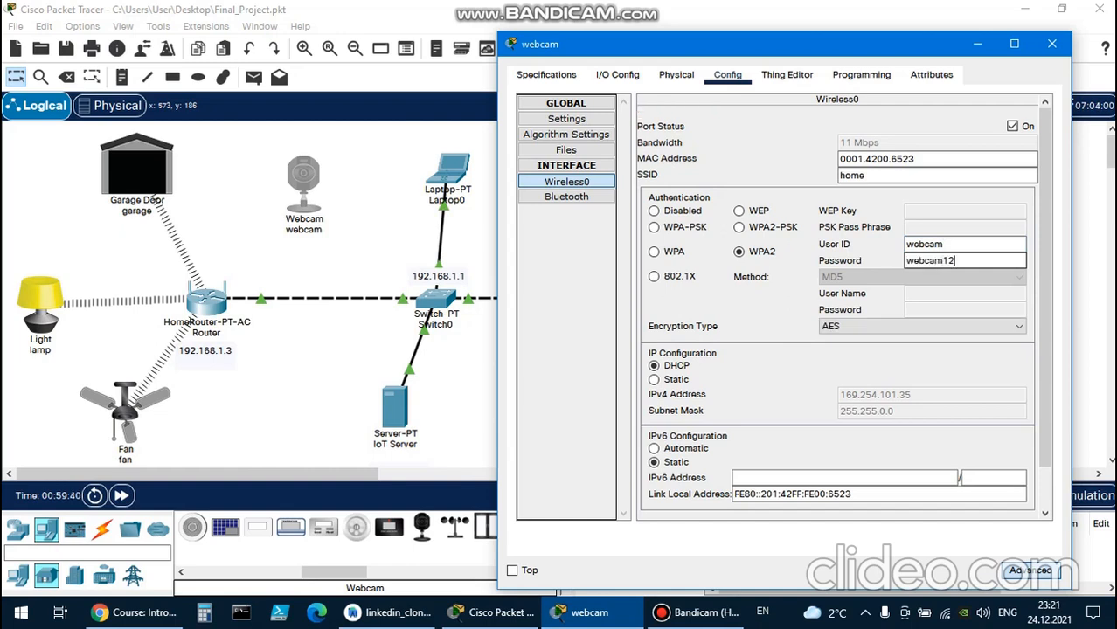
{"action": "type", "text": "3"}
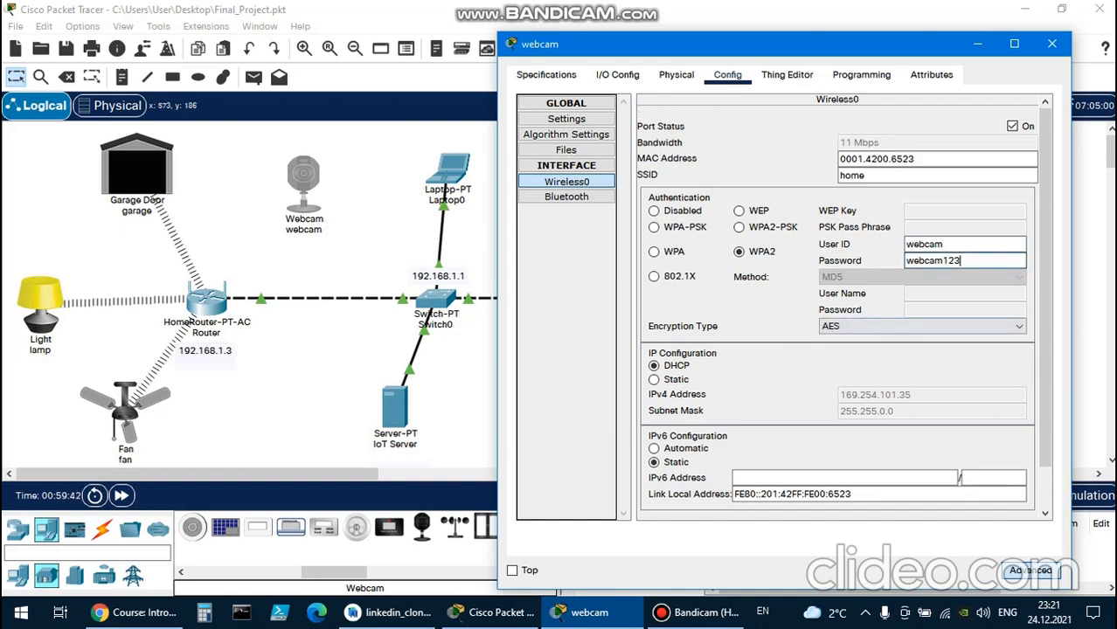
{"action": "key", "text": "Tab"}
{"action": "scroll", "coordinate": [843, 302], "scroll_direction": "down", "scroll_amount": 2}
{"action": "left_click_drag", "start_coordinate": [1045, 327], "coordinate": [1045, 301]}
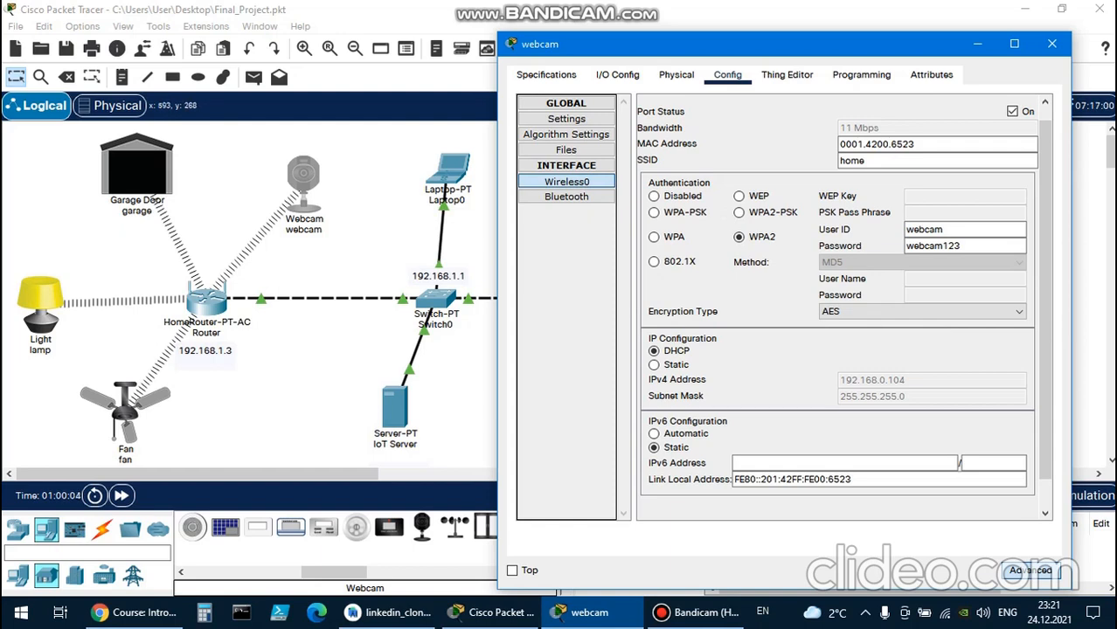
Set the webcam's IoT server to a remote server at address 192.168.1.2 in its global settings.
{"action": "left_click", "coordinate": [566, 119]}
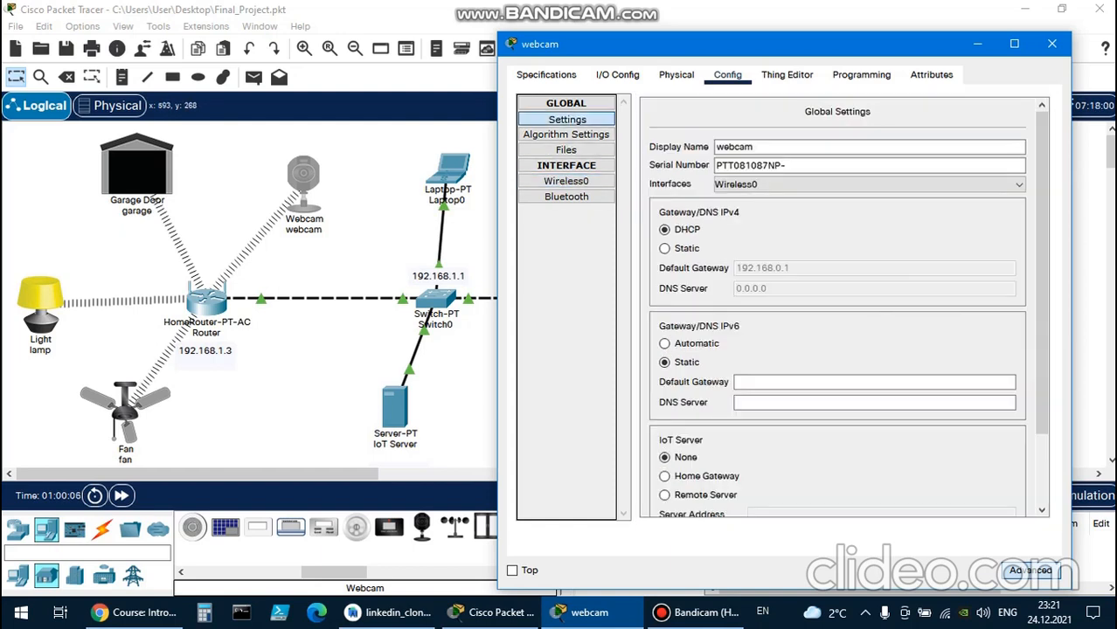
{"action": "left_click_drag", "start_coordinate": [1040, 272], "coordinate": [1041, 344]}
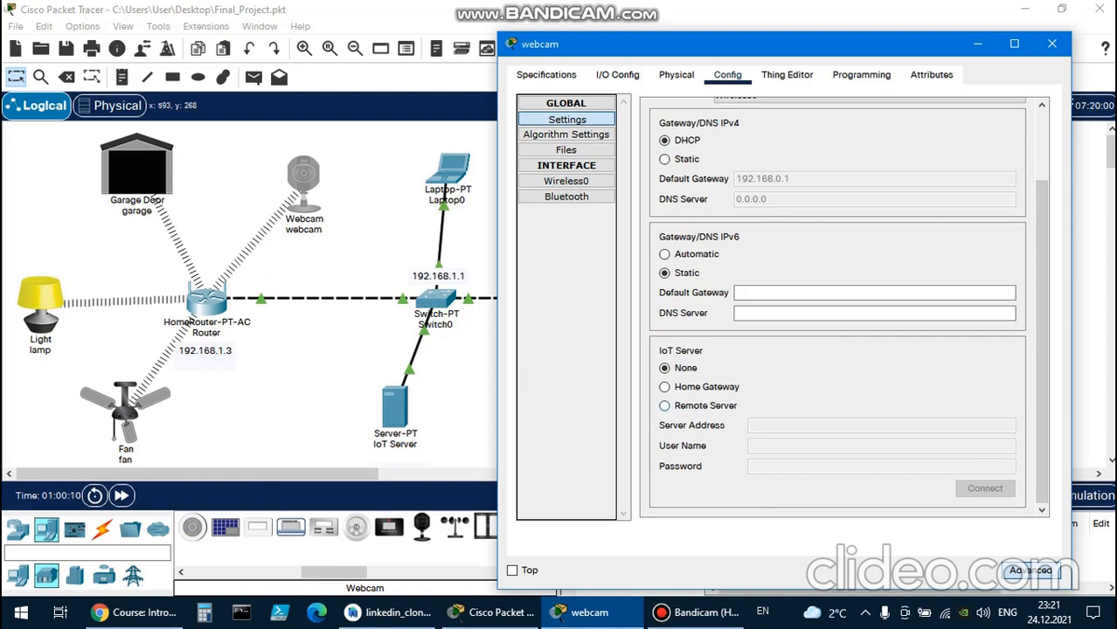
{"action": "left_click", "coordinate": [665, 406]}
{"action": "left_click", "coordinate": [794, 425]}
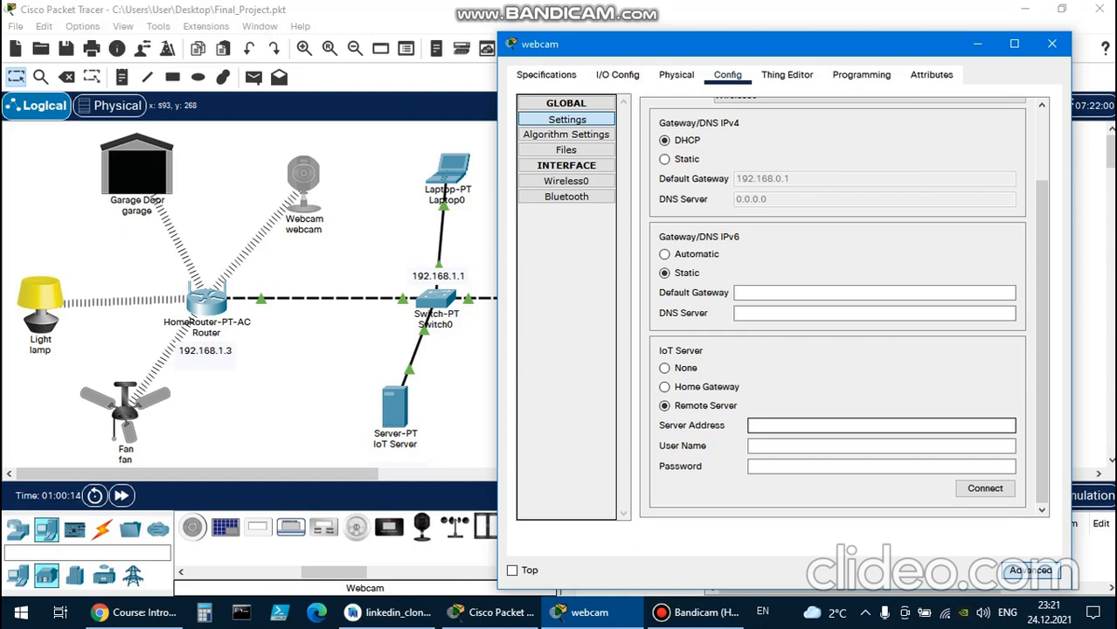
{"action": "type", "text": "198."}
{"action": "key", "text": "BackSpace"}
{"action": "key", "text": "BackSpace"}
{"action": "type", "text": "2.168.1.2"}
Enter the user name home and the account password for the remote IoT server and connect the webcam to it.
{"action": "key", "text": "Tab"}
{"action": "type", "text": "home"}
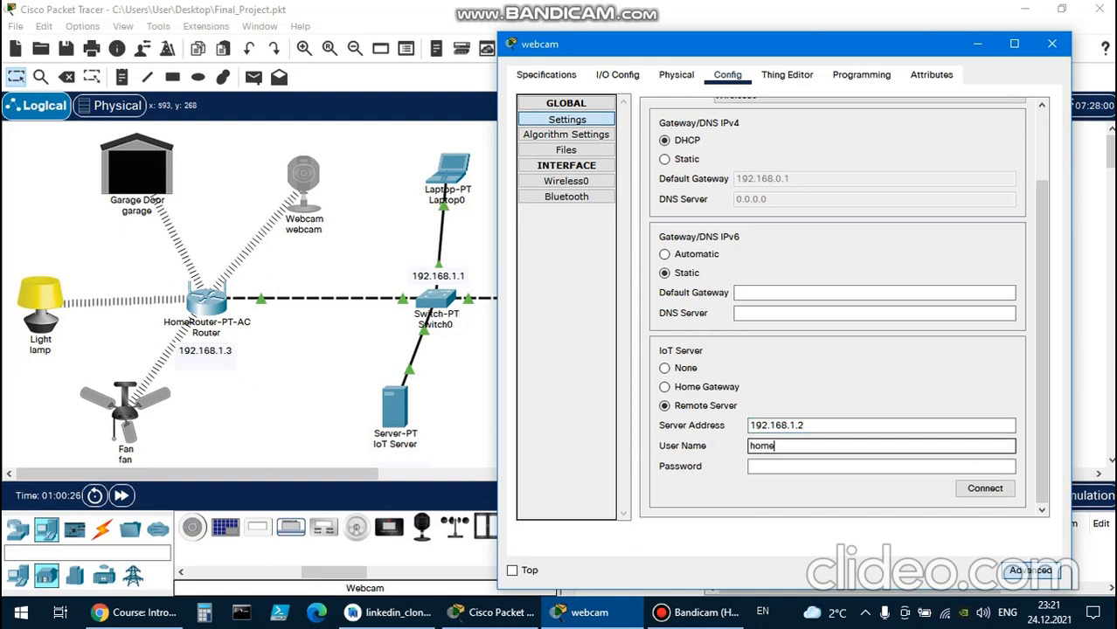
{"action": "key", "text": "Tab"}
{"action": "type", "text": "home123"}
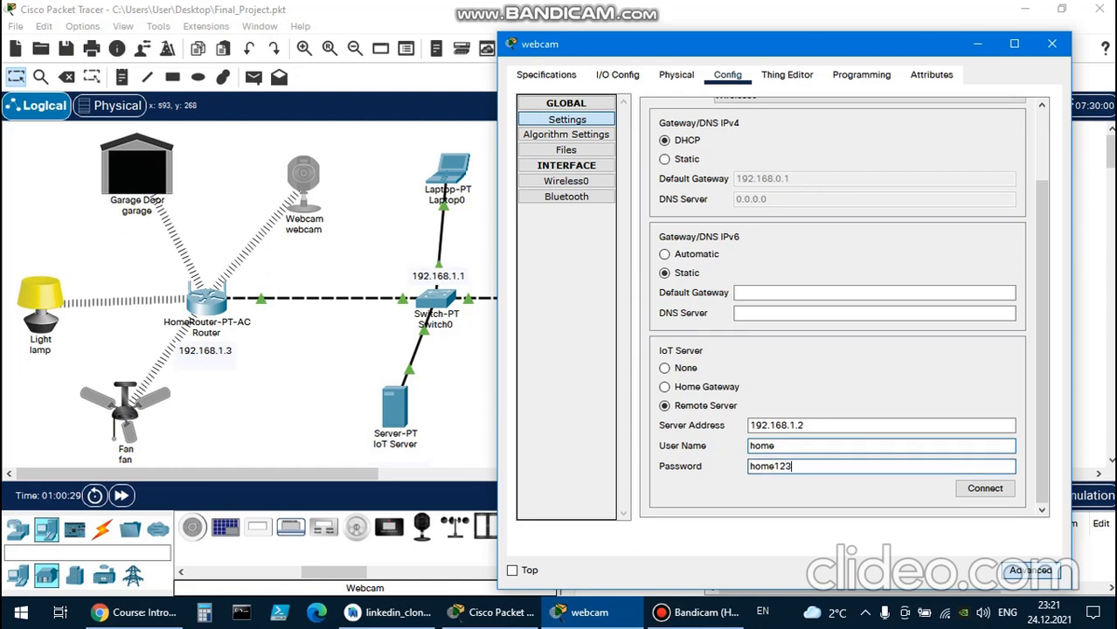
{"action": "key", "text": "Tab"}
{"action": "key", "text": "Return"}
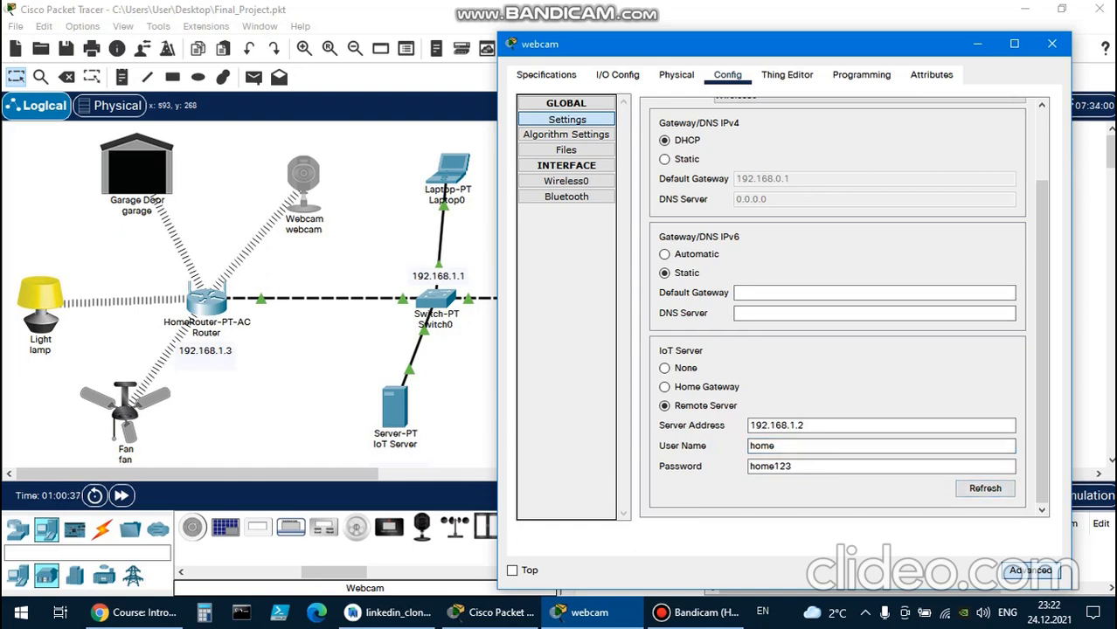
Review the webcam's global and IoT server settings and close the webcam window.
{"action": "left_click_drag", "start_coordinate": [1040, 433], "coordinate": [1040, 371]}
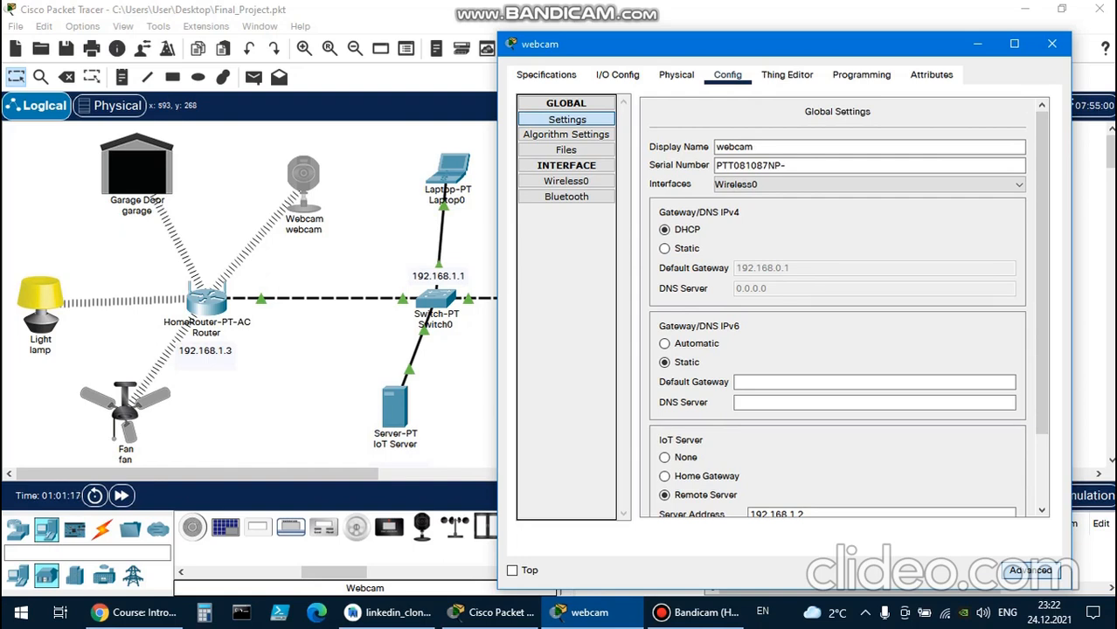
{"action": "scroll", "coordinate": [843, 306], "scroll_direction": "down", "scroll_amount": 3}
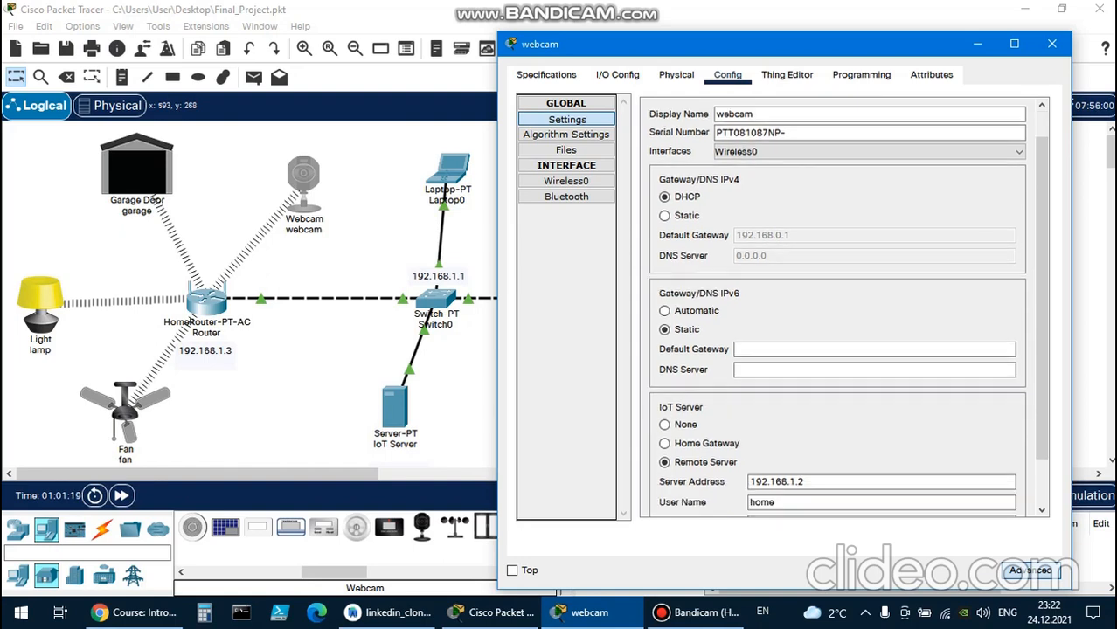
{"action": "scroll", "coordinate": [837, 306], "scroll_direction": "up", "scroll_amount": 3}
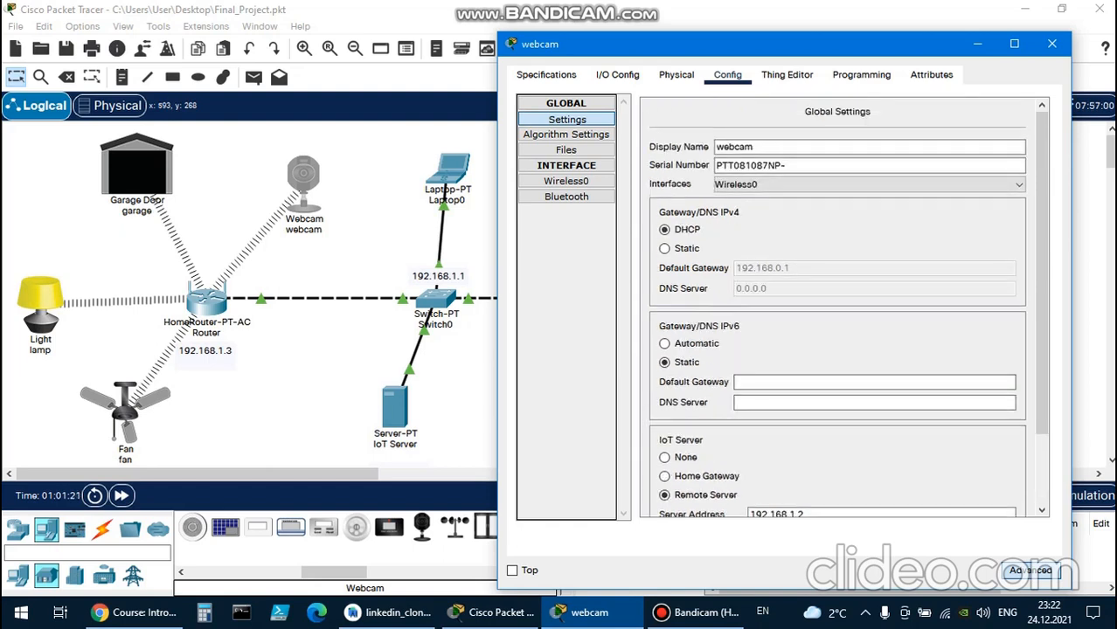
{"action": "left_click", "coordinate": [1051, 43]}
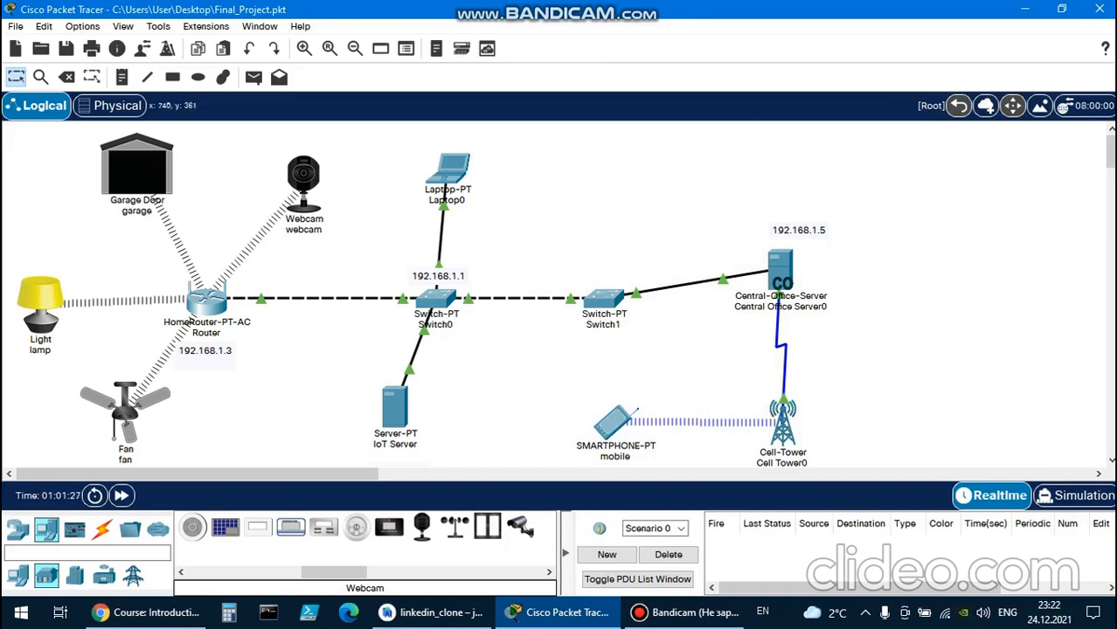
{"action": "left_click", "coordinate": [608, 419]}
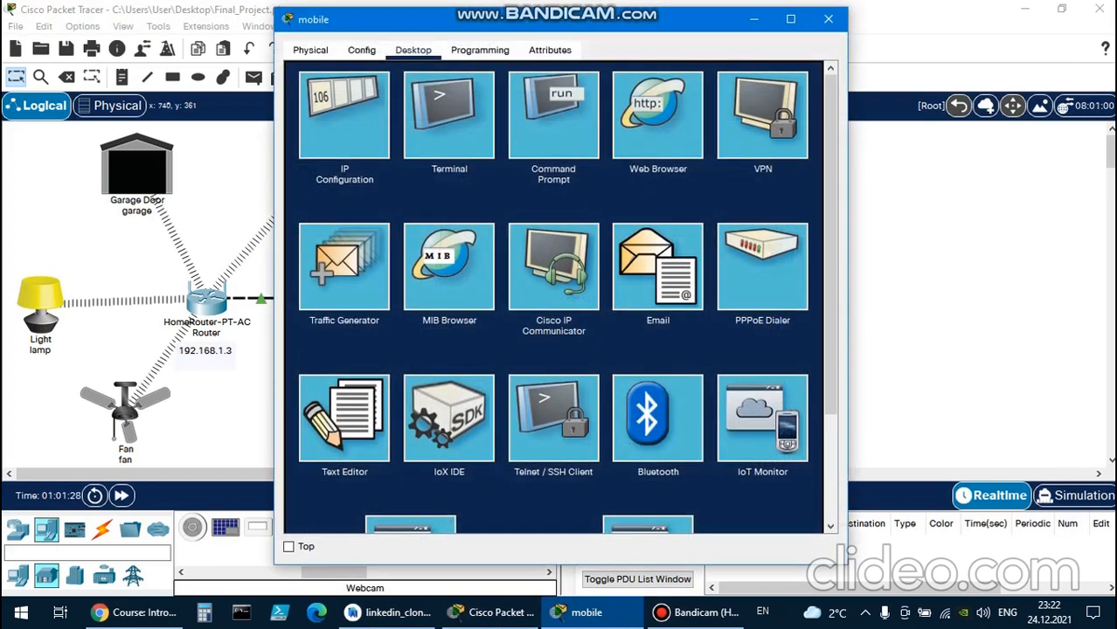
{"action": "left_click", "coordinate": [827, 18]}
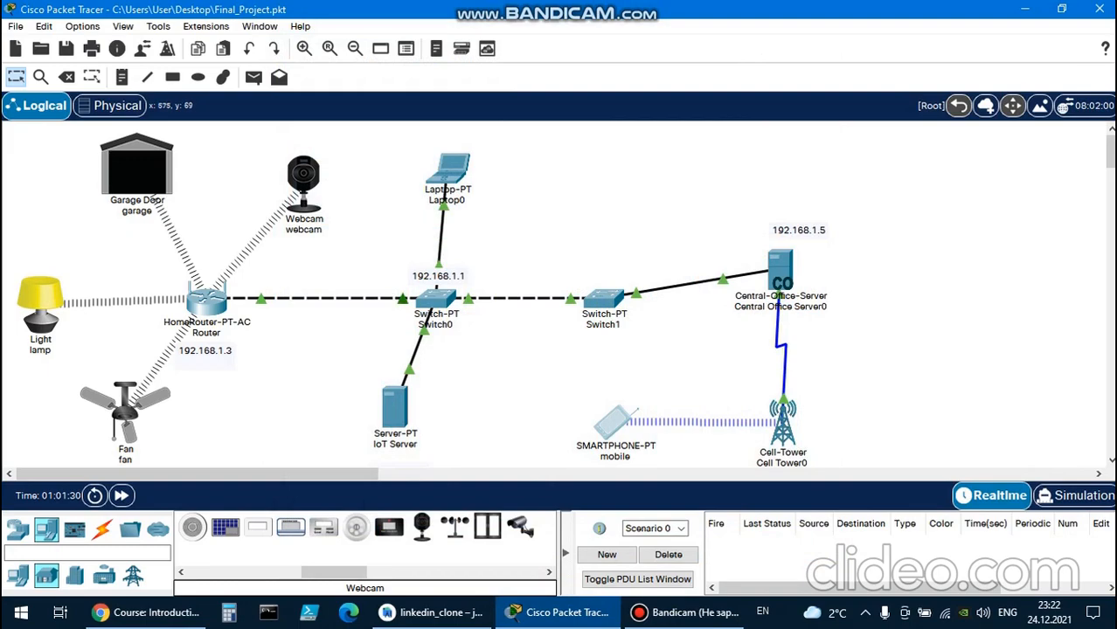
Open the IoT Monitor on Laptop0 and sign in to the registration server as home with the account password.
{"action": "left_click", "coordinate": [452, 171]}
{"action": "scroll", "coordinate": [553, 297], "scroll_direction": "down", "scroll_amount": 3}
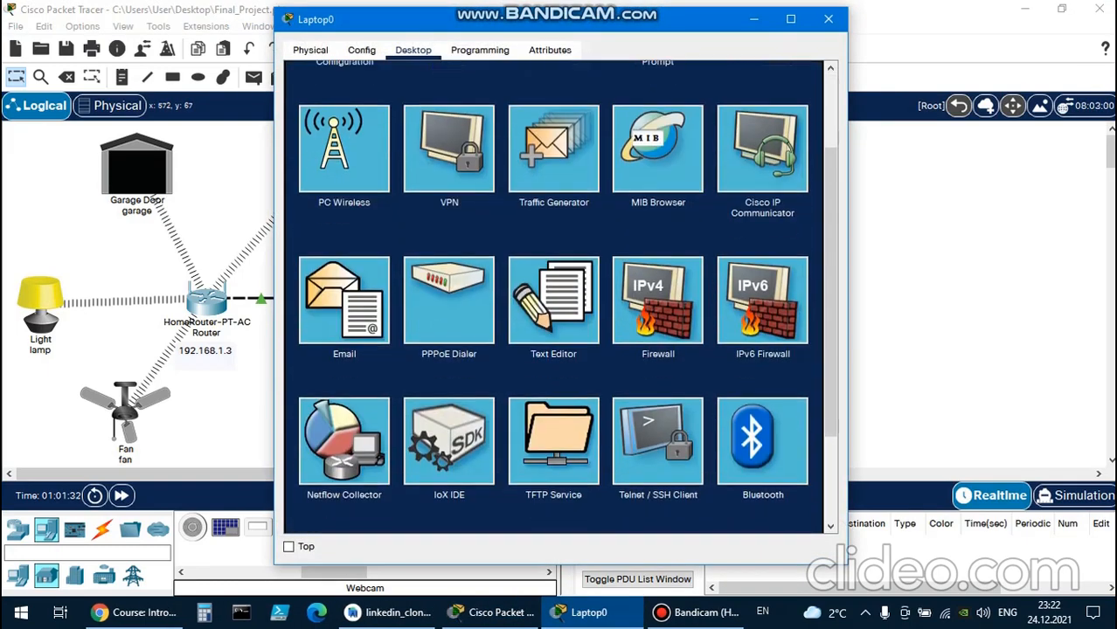
{"action": "scroll", "coordinate": [553, 297], "scroll_direction": "down", "scroll_amount": 3}
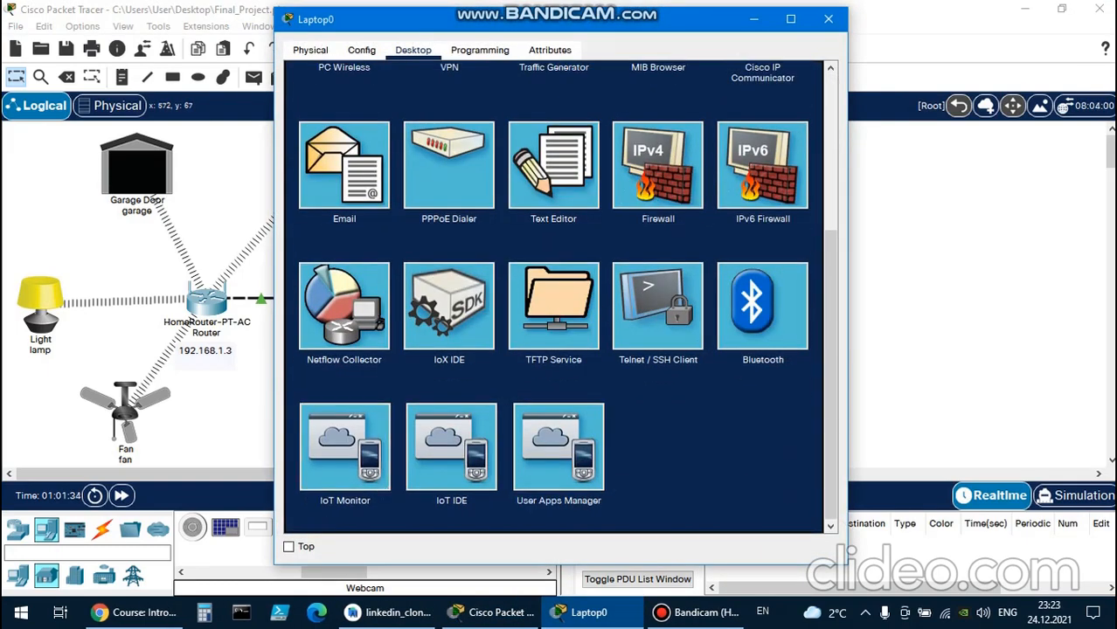
{"action": "left_click", "coordinate": [345, 447]}
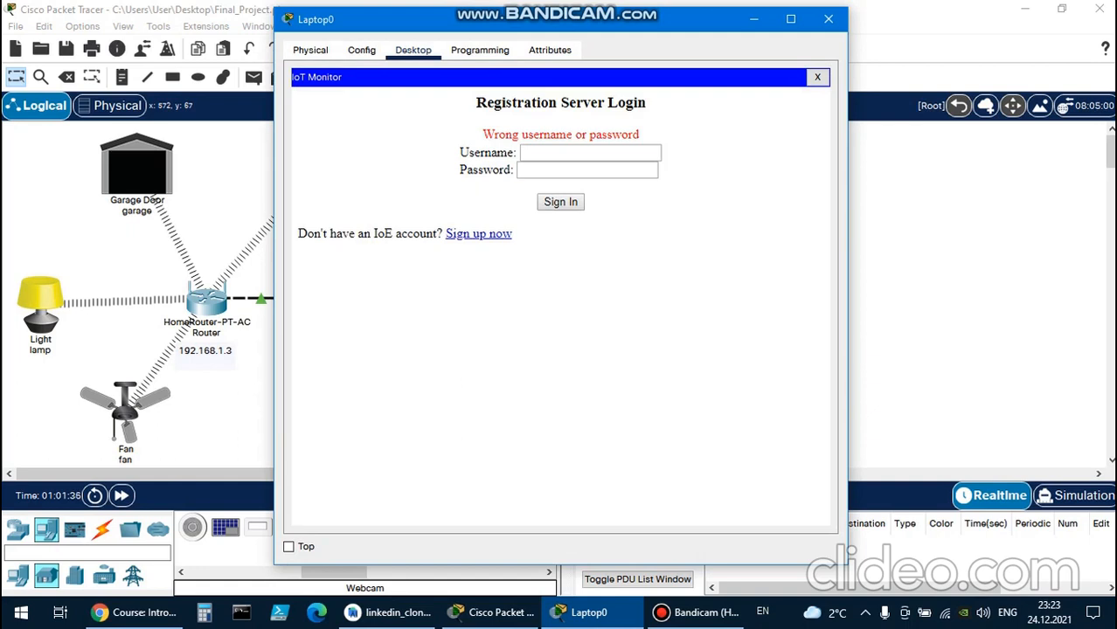
{"action": "left_click", "coordinate": [590, 153]}
{"action": "type", "text": "home"}
{"action": "key", "text": "Tab"}
{"action": "type", "text": "hom"}
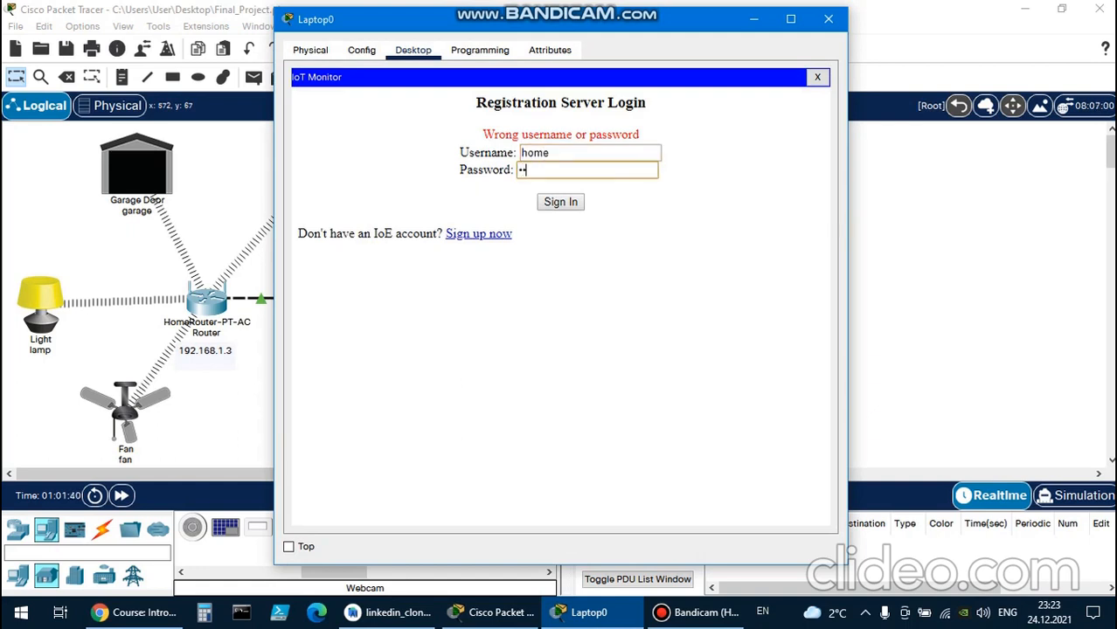
{"action": "type", "text": "e123"}
{"action": "key", "text": "Return"}
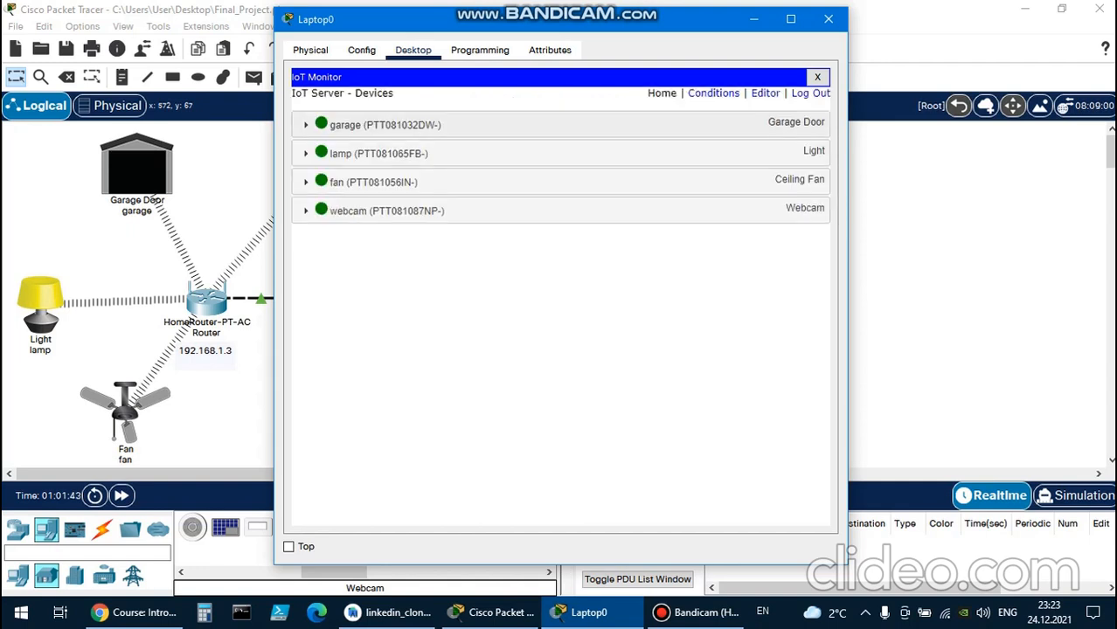
Expand the webcam's entry in the IoT Monitor, switch the webcam on and close the laptop window.
{"action": "left_click", "coordinate": [559, 211]}
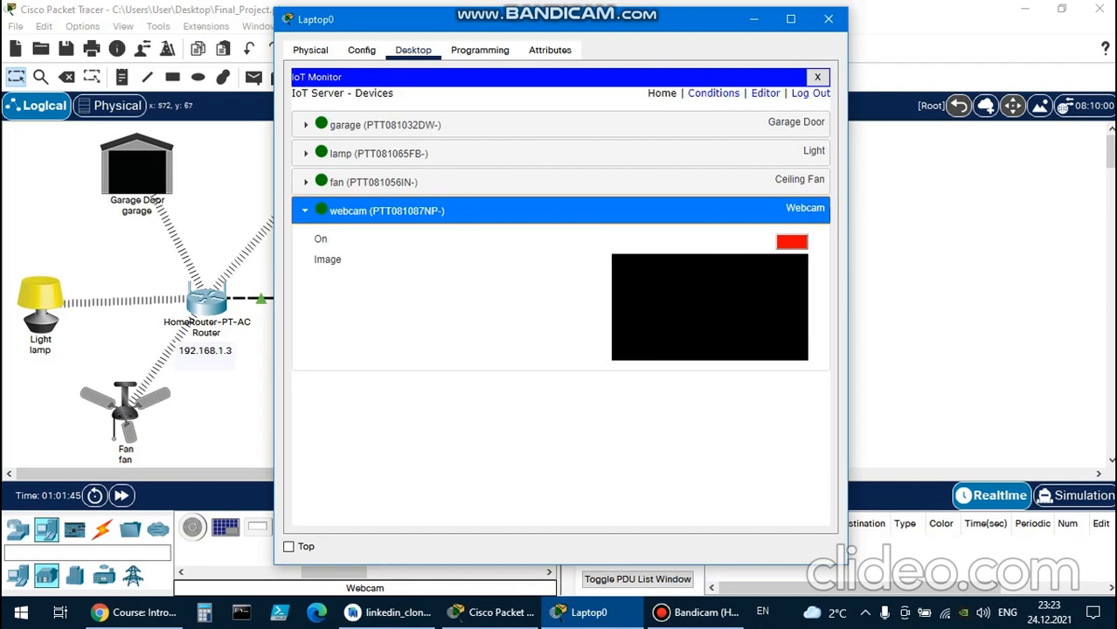
{"action": "left_click", "coordinate": [791, 19]}
{"action": "left_click_drag", "start_coordinate": [783, 9], "coordinate": [796, 24]}
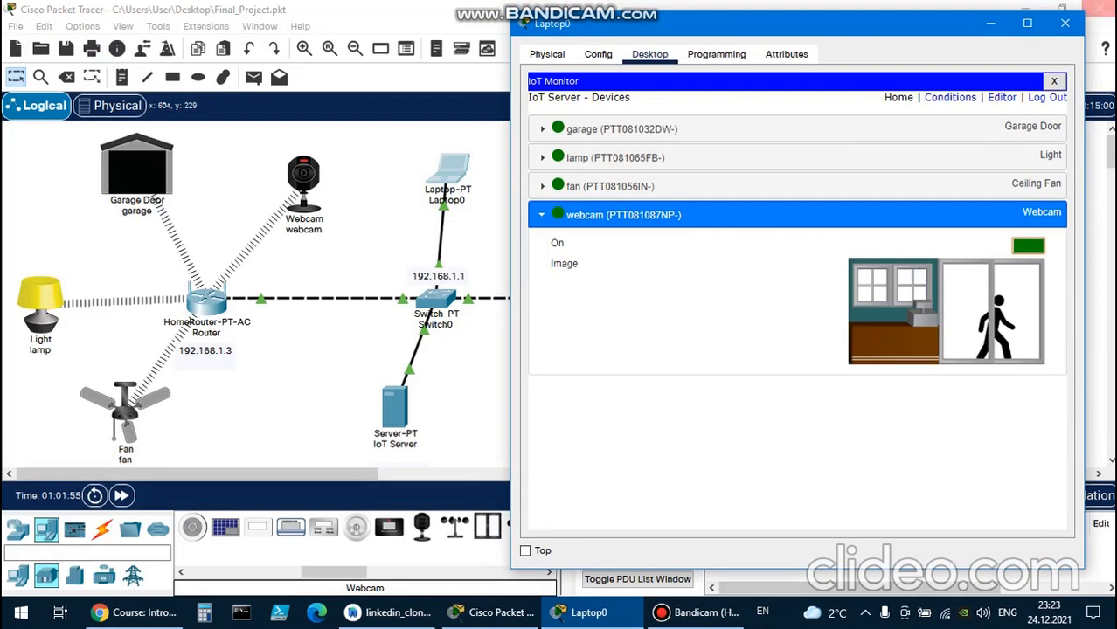
{"action": "left_click", "coordinate": [1064, 23]}
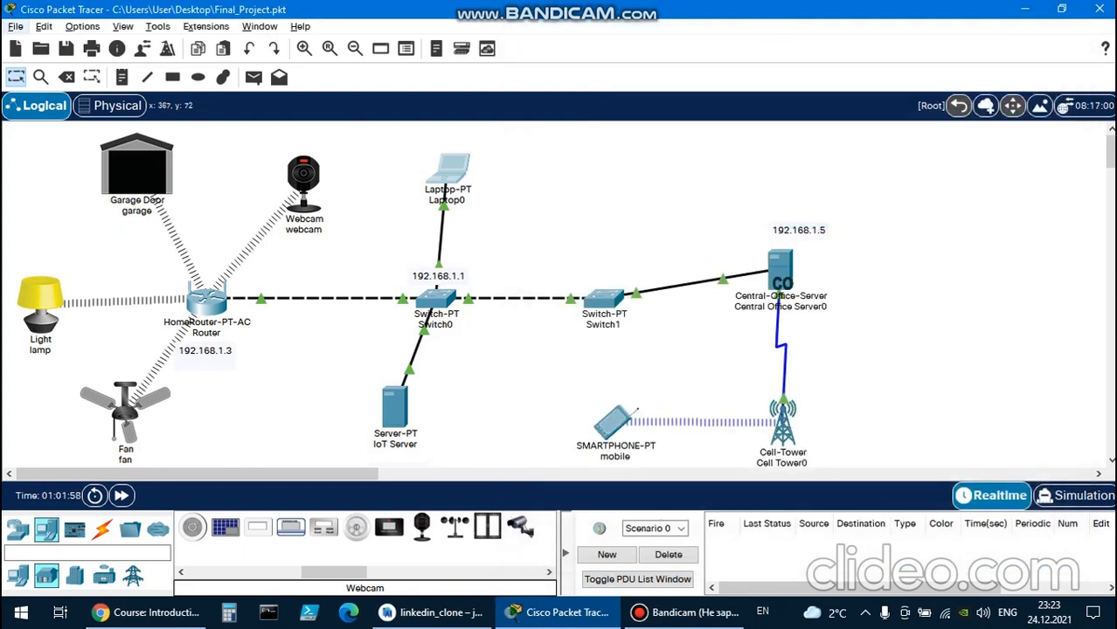
Toggle the webcam, garage door, lamp and fan directly in the workspace.
{"action": "mouse_move", "coordinate": [303, 191]}
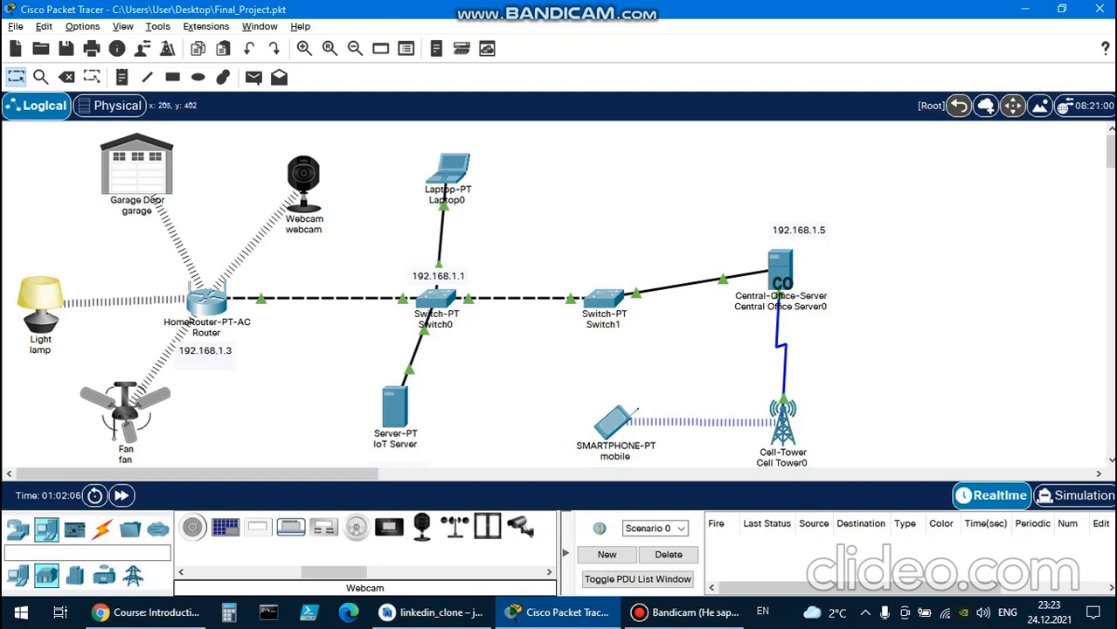
{"action": "scroll", "coordinate": [559, 297], "scroll_direction": "down", "scroll_amount": 3}
{"action": "scroll", "coordinate": [560, 297], "scroll_direction": "up", "scroll_amount": 3}
Switch to Chrome and look through the chapter and quiz list of the Introduction to Packet Tracer course page.
{"action": "left_click", "coordinate": [144, 611]}
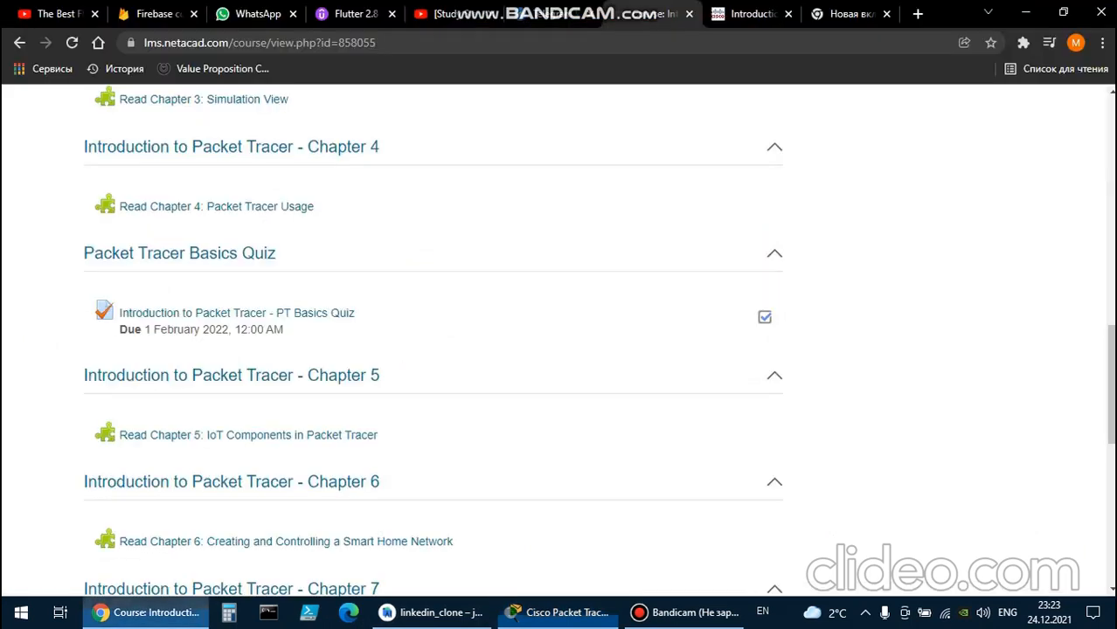
{"action": "scroll", "coordinate": [559, 341], "scroll_direction": "up", "scroll_amount": 6}
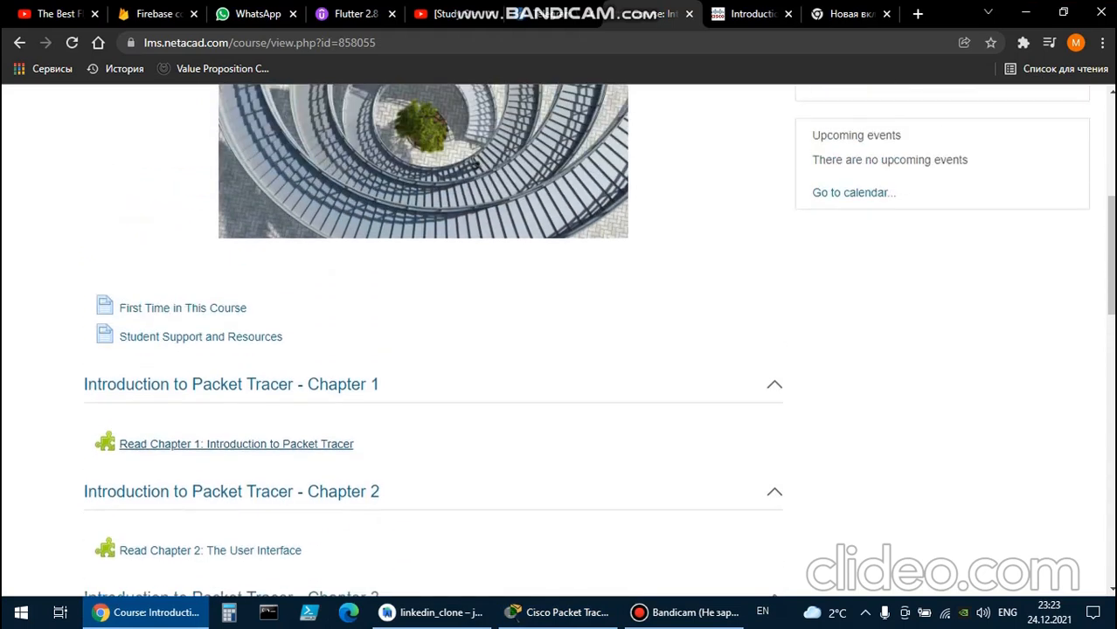
{"action": "scroll", "coordinate": [559, 340], "scroll_direction": "down", "scroll_amount": 5}
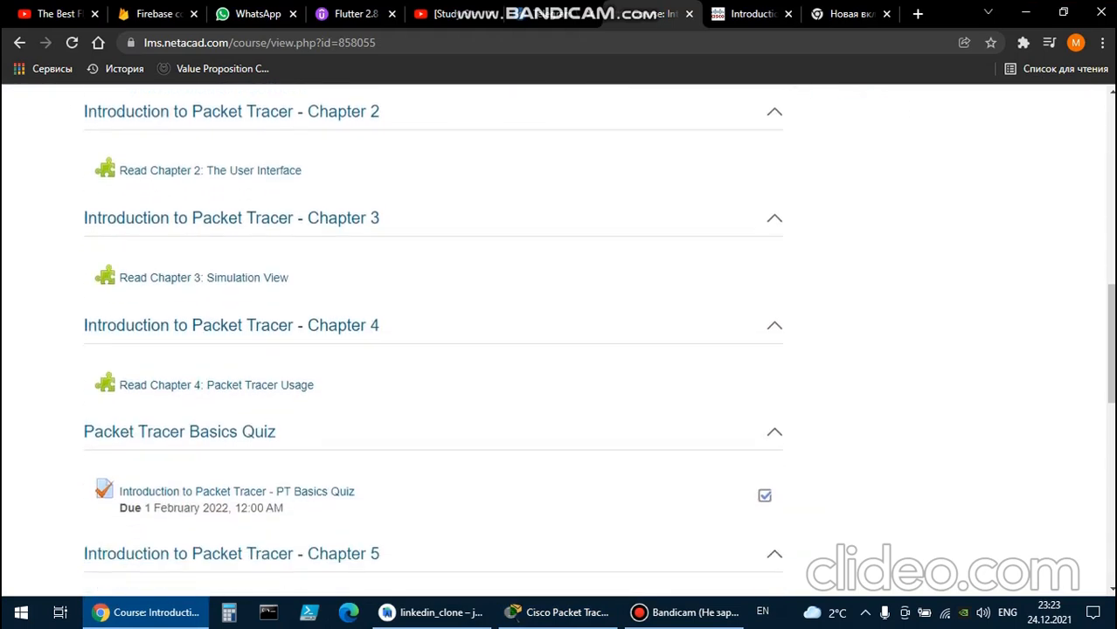
{"action": "scroll", "coordinate": [434, 346], "scroll_direction": "down", "scroll_amount": 2}
{"action": "scroll", "coordinate": [434, 345], "scroll_direction": "down", "scroll_amount": 3}
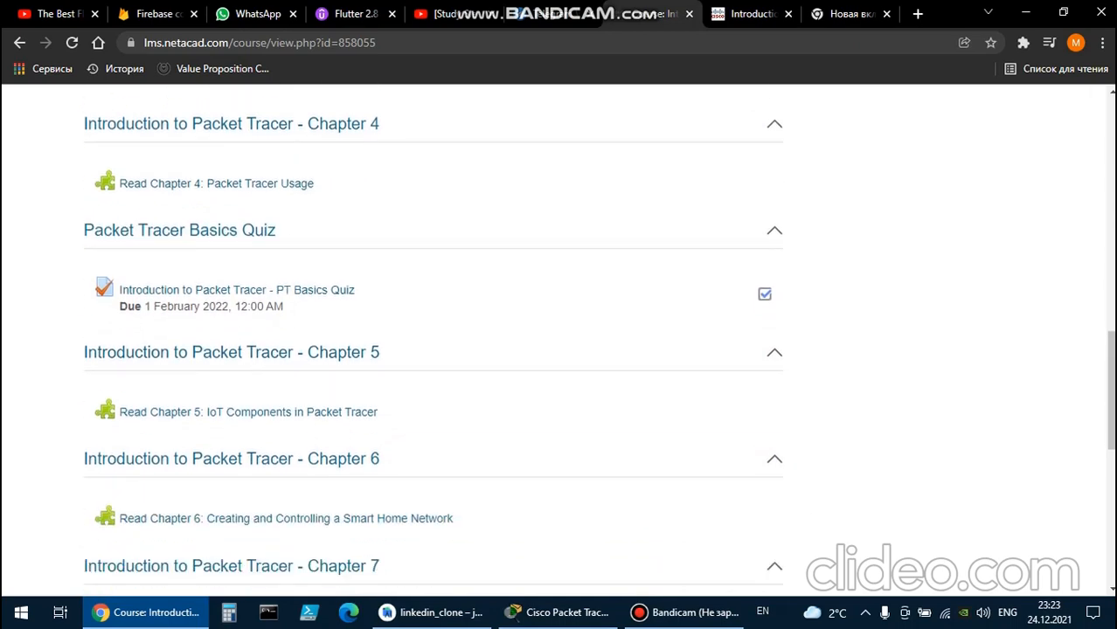
{"action": "scroll", "coordinate": [433, 345], "scroll_direction": "up", "scroll_amount": 12}
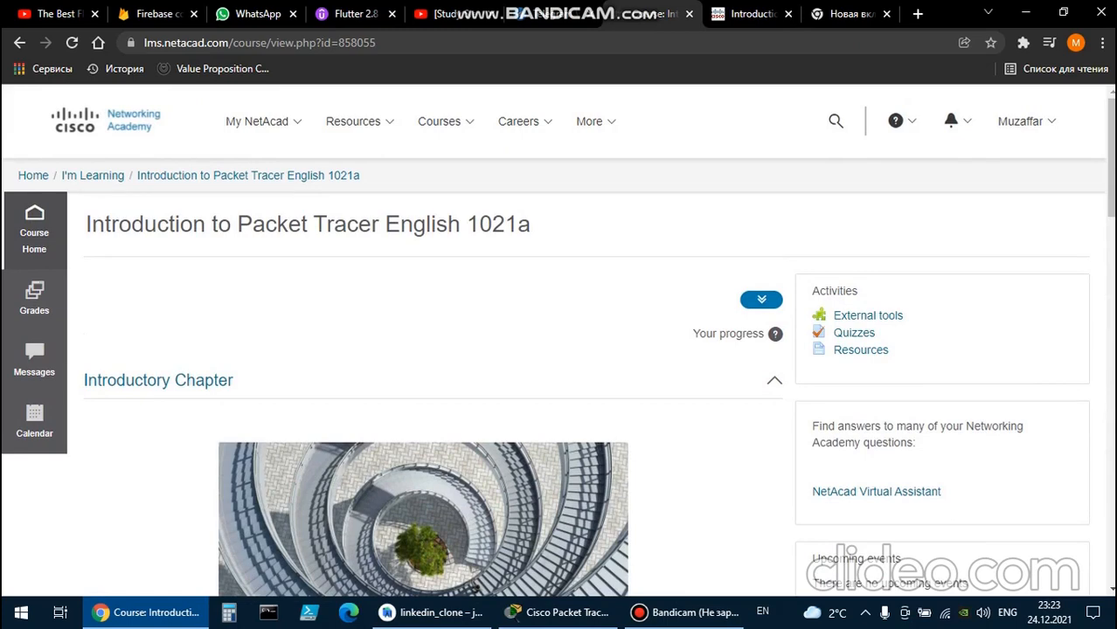
{"action": "scroll", "coordinate": [434, 345], "scroll_direction": "down", "scroll_amount": 10}
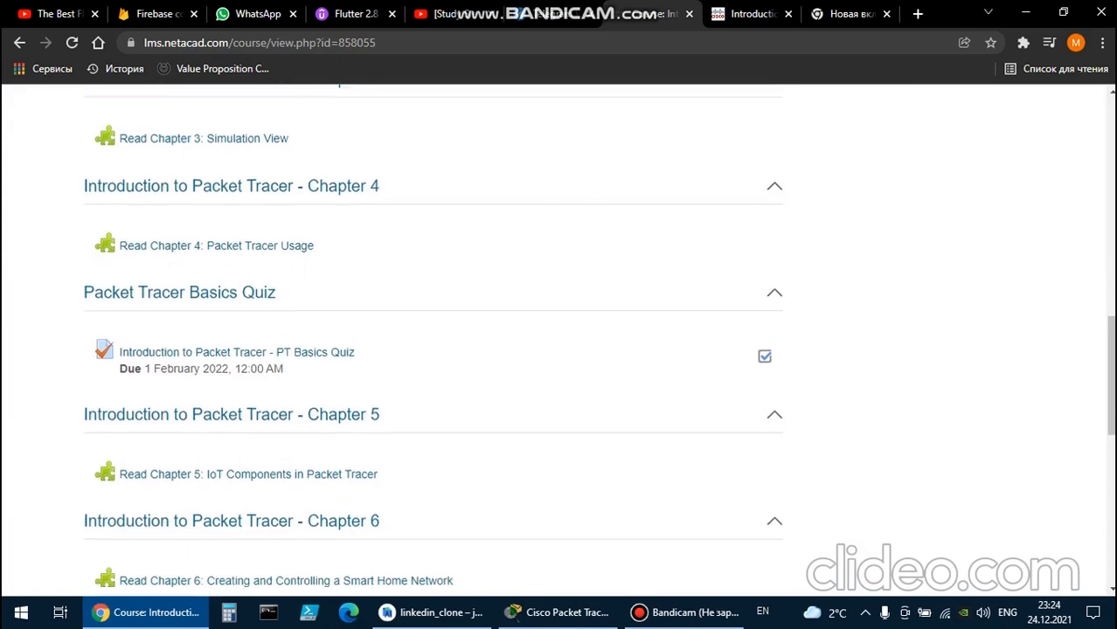
{"action": "scroll", "coordinate": [433, 345], "scroll_direction": "down", "scroll_amount": 2}
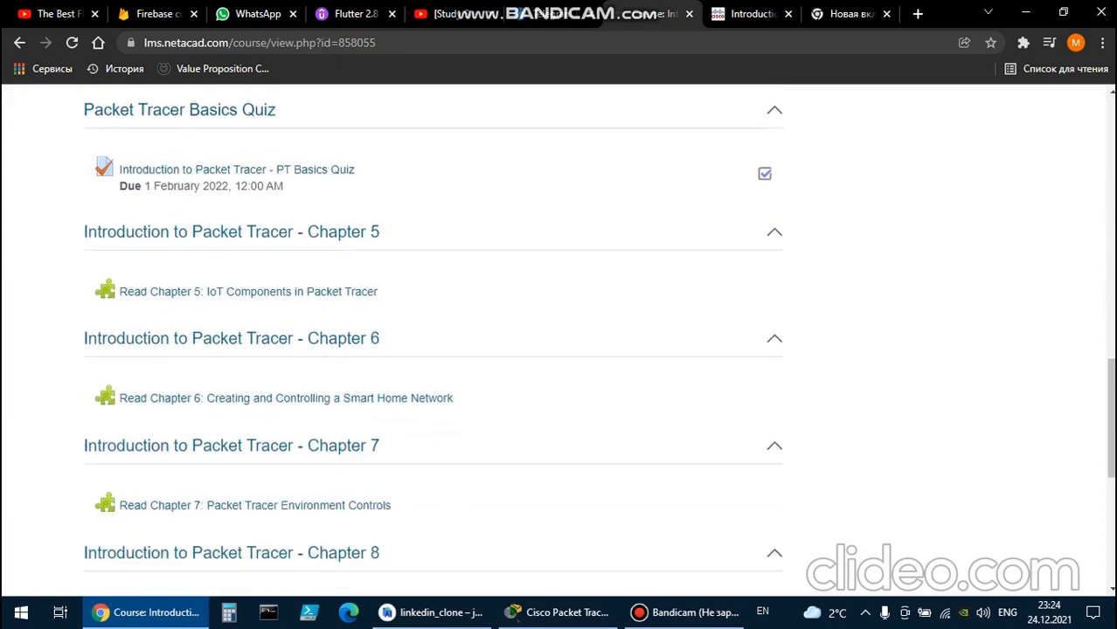
{"action": "scroll", "coordinate": [434, 345], "scroll_direction": "down", "scroll_amount": 5}
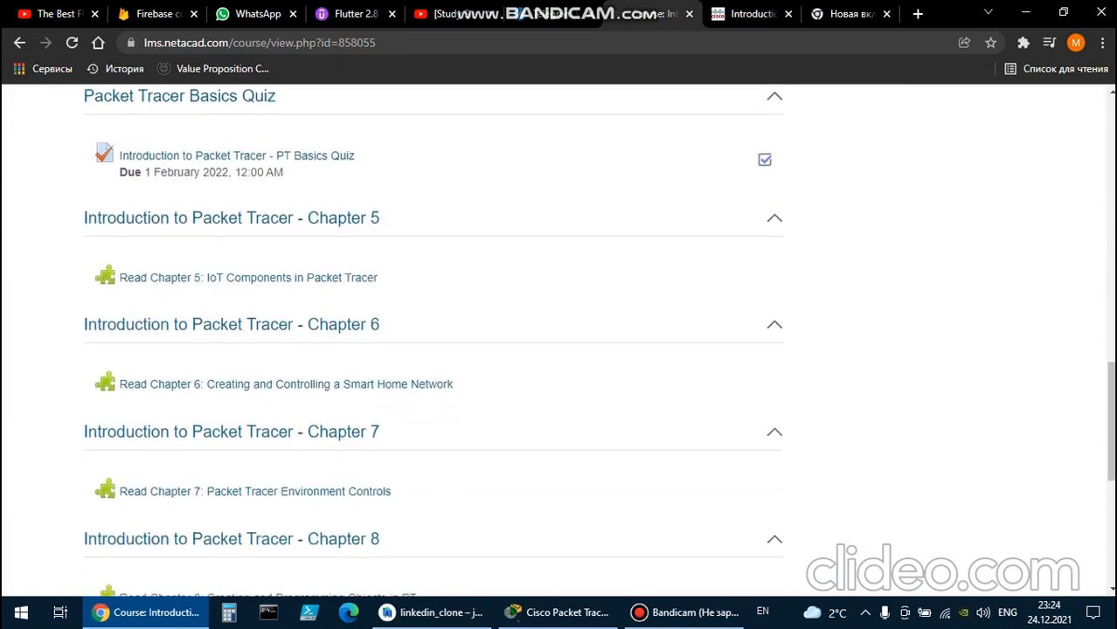
{"action": "scroll", "coordinate": [434, 345], "scroll_direction": "up", "scroll_amount": 4}
{"action": "scroll", "coordinate": [434, 345], "scroll_direction": "up", "scroll_amount": 15}
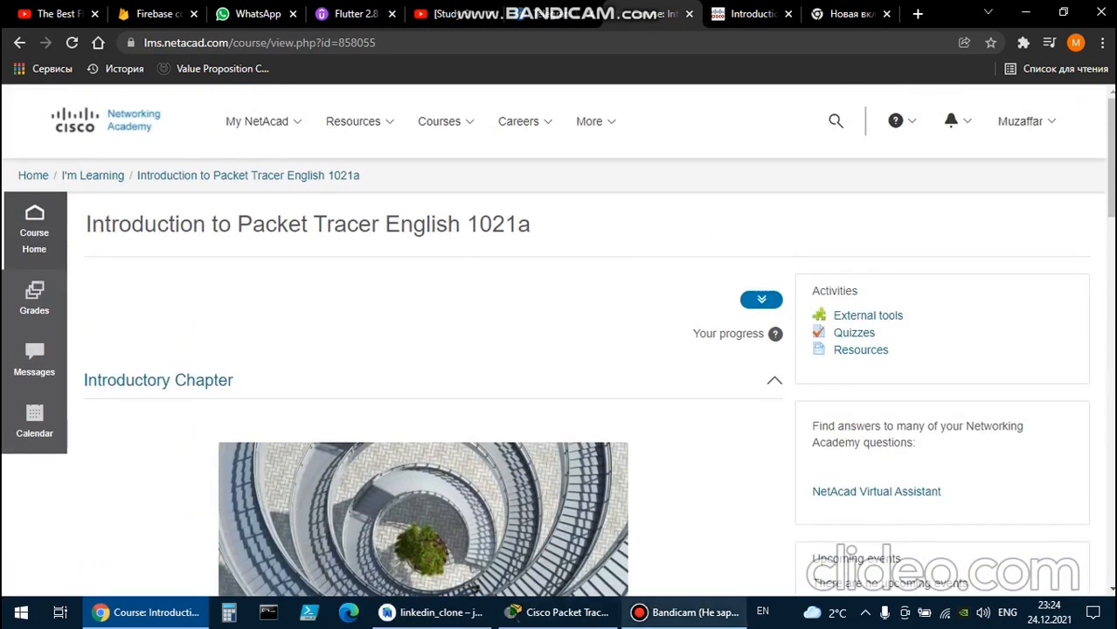
{"action": "left_click", "coordinate": [684, 613]}
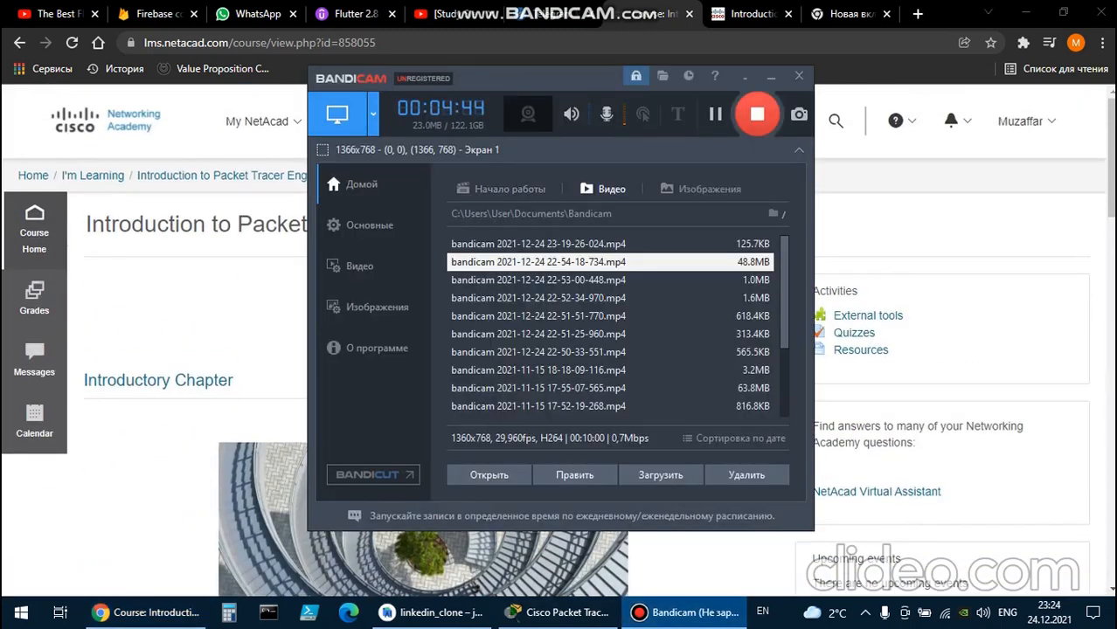